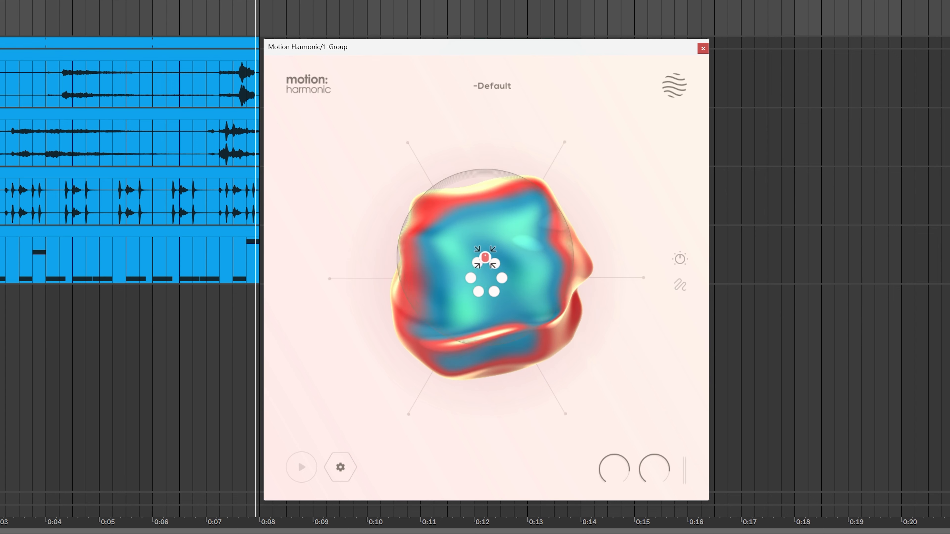
Open the effect parameters and hide the graph displays so the Bitcrush, Distortion and filter controls all show together.
{"action": "left_click", "coordinate": [679, 260]}
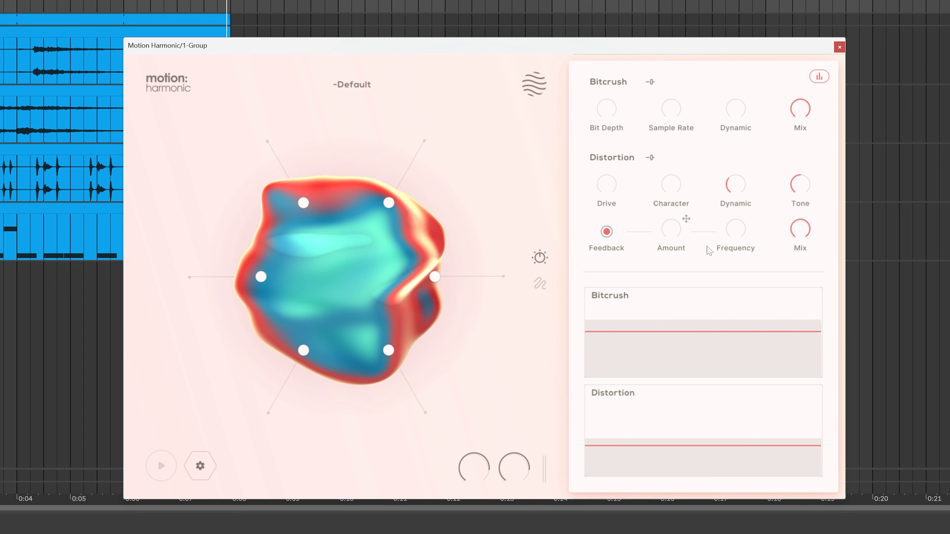
{"action": "mouse_move", "coordinate": [721, 281]}
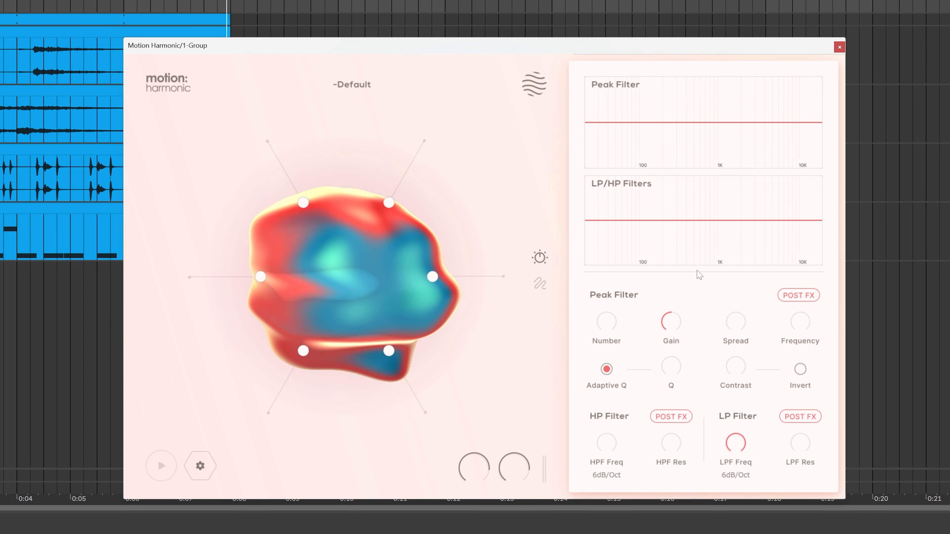
{"action": "mouse_move", "coordinate": [685, 229]}
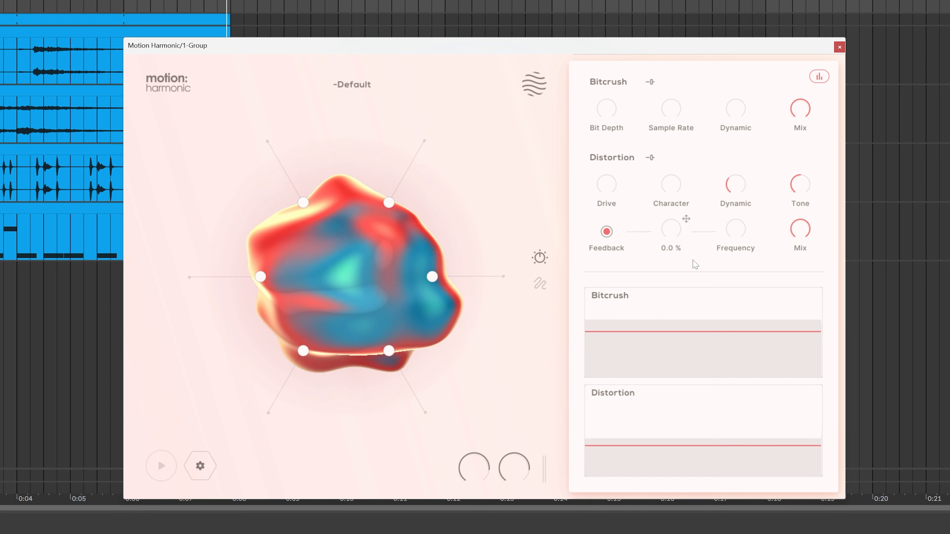
{"action": "mouse_move", "coordinate": [694, 328]}
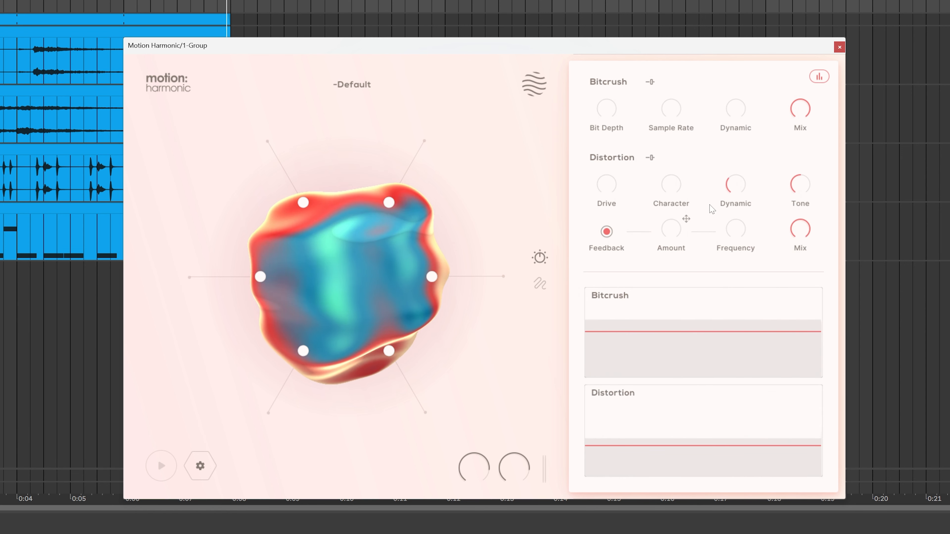
{"action": "left_click", "coordinate": [818, 79]}
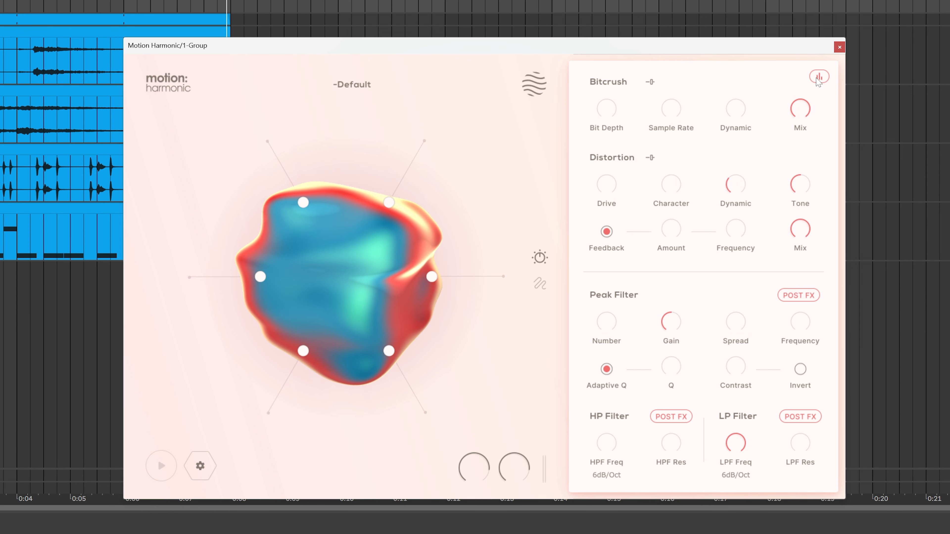
{"action": "mouse_move", "coordinate": [804, 107]}
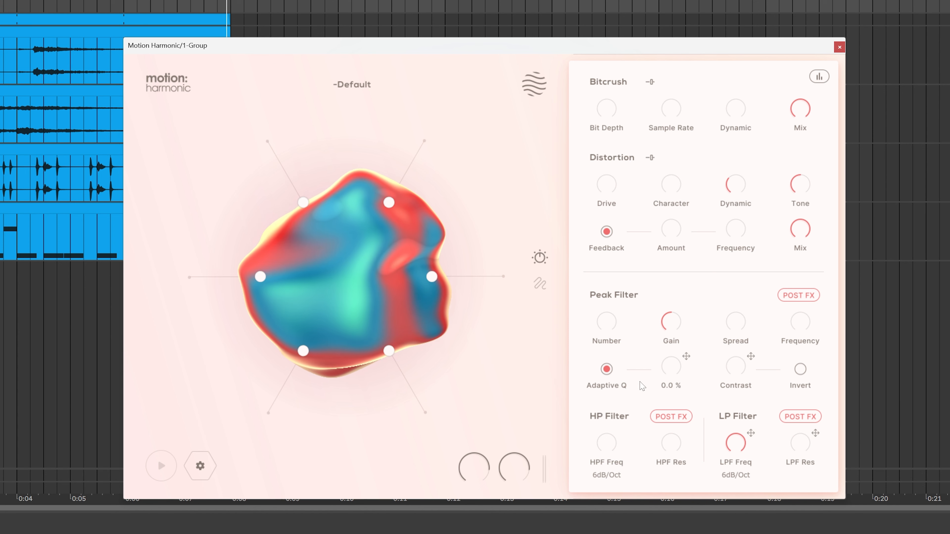
{"action": "mouse_move", "coordinate": [612, 184]}
{"action": "mouse_move", "coordinate": [616, 121]}
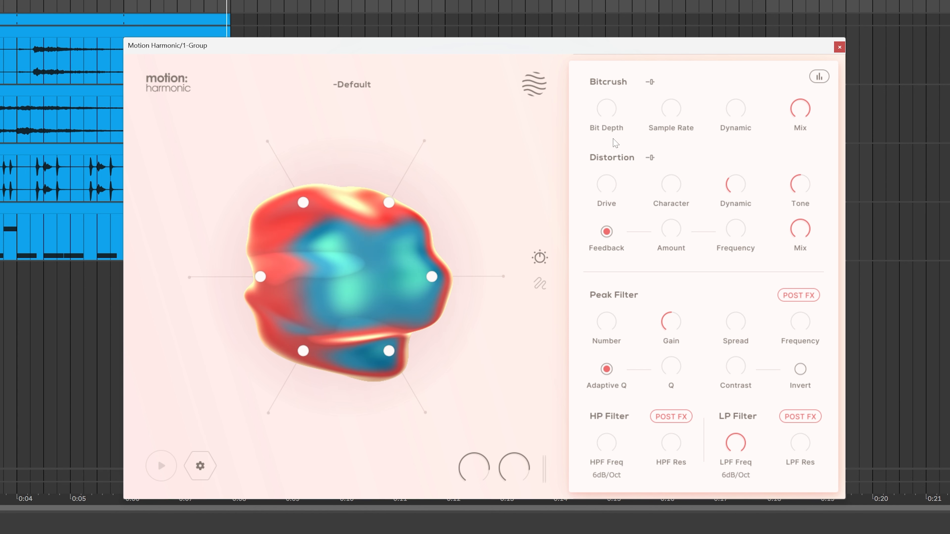
{"action": "mouse_move", "coordinate": [759, 104]}
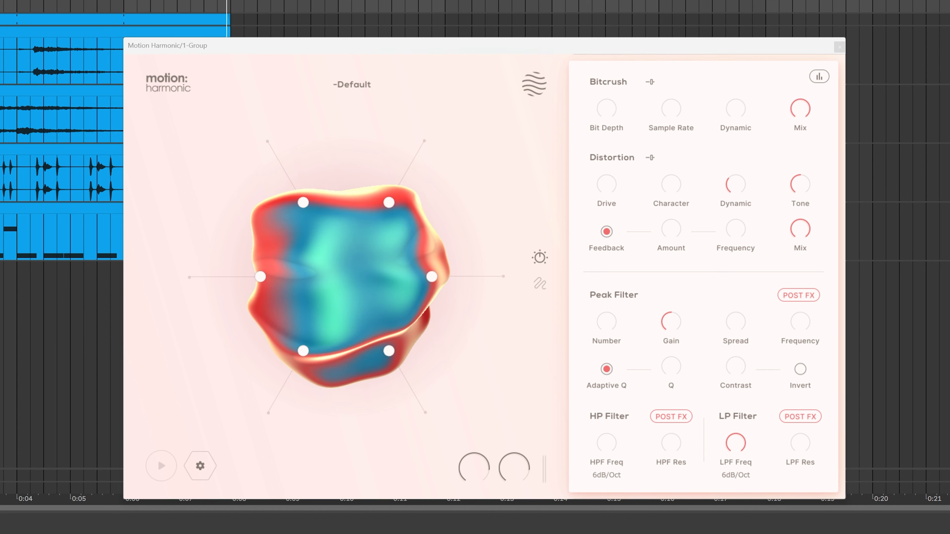
{"action": "mouse_move", "coordinate": [640, 80]}
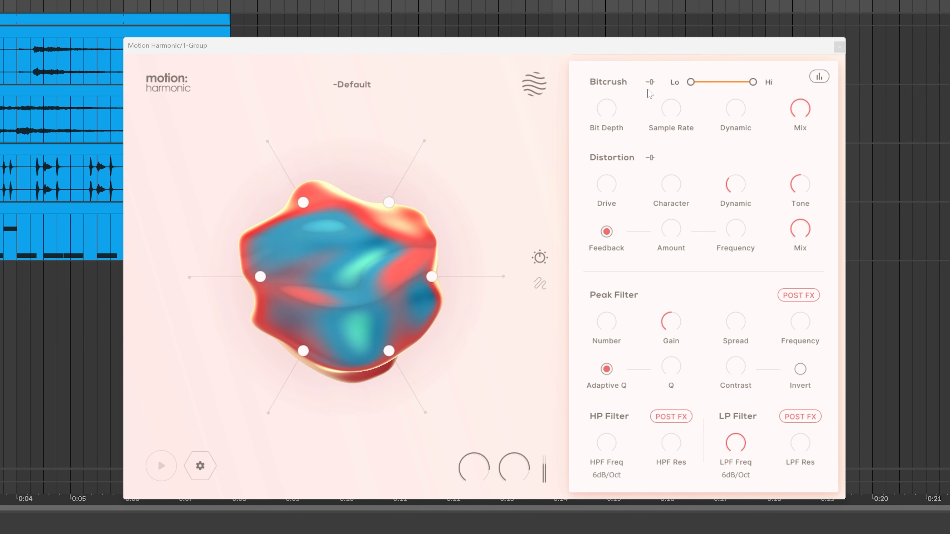
Audition a range of Bitcrush Bit Depth and Sample Rate amounts during playback, leaving both at moderate levels.
{"action": "left_click_drag", "start_coordinate": [616, 110], "coordinate": [611, 48]}
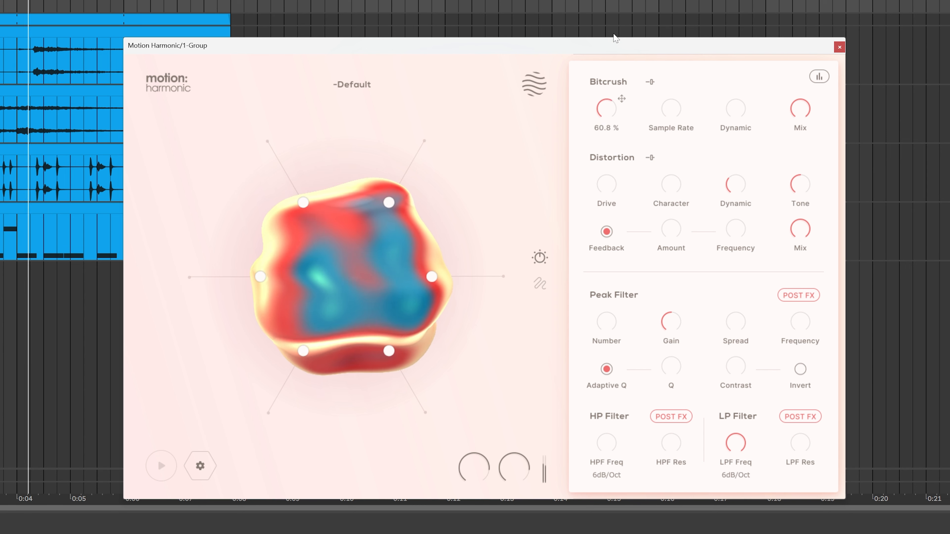
{"action": "left_click_drag", "start_coordinate": [605, 109], "coordinate": [625, 219]}
{"action": "left_click_drag", "start_coordinate": [674, 112], "coordinate": [678, 47]}
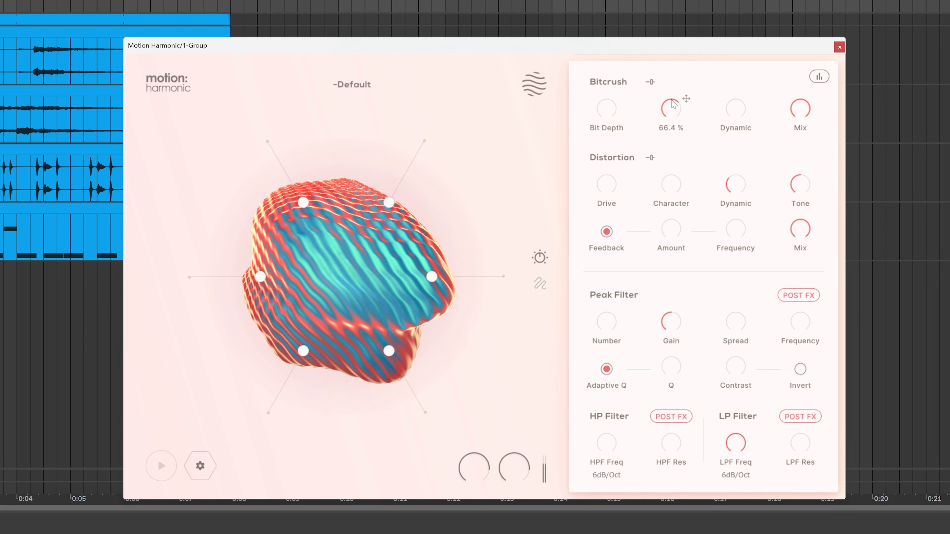
{"action": "left_click_drag", "start_coordinate": [673, 82], "coordinate": [674, 76]}
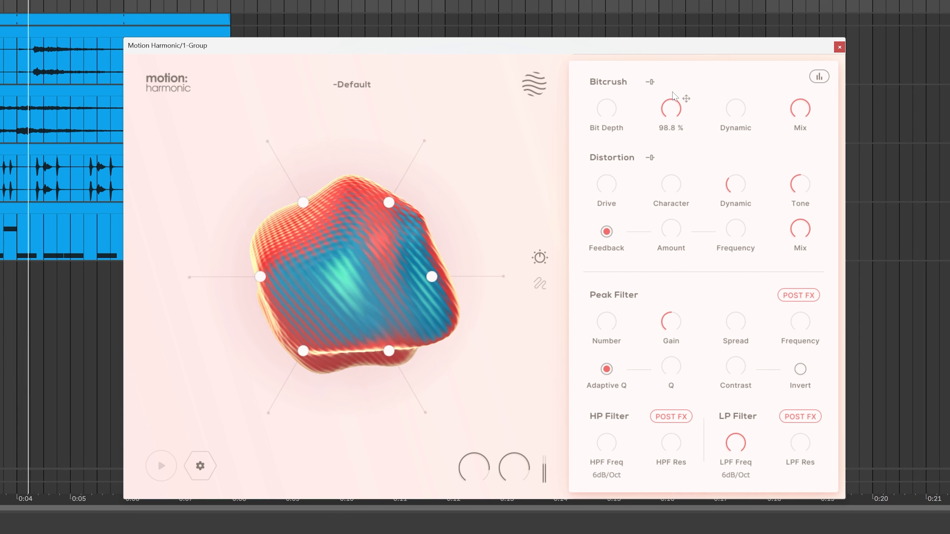
{"action": "left_click_drag", "start_coordinate": [606, 109], "coordinate": [616, 63]}
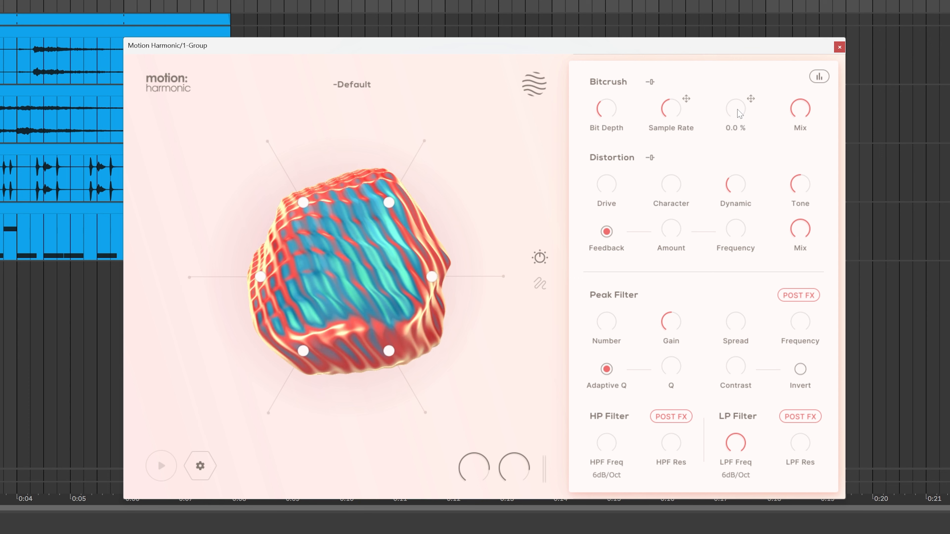
Raise the Bitcrush Dynamic amount to 100 % and bring it back down to a low level.
{"action": "mouse_move", "coordinate": [740, 117]}
{"action": "left_mouse_down"}
{"action": "mouse_move", "coordinate": [740, 95]}
{"action": "mouse_move", "coordinate": [736, 108]}
{"action": "left_mouse_up"}
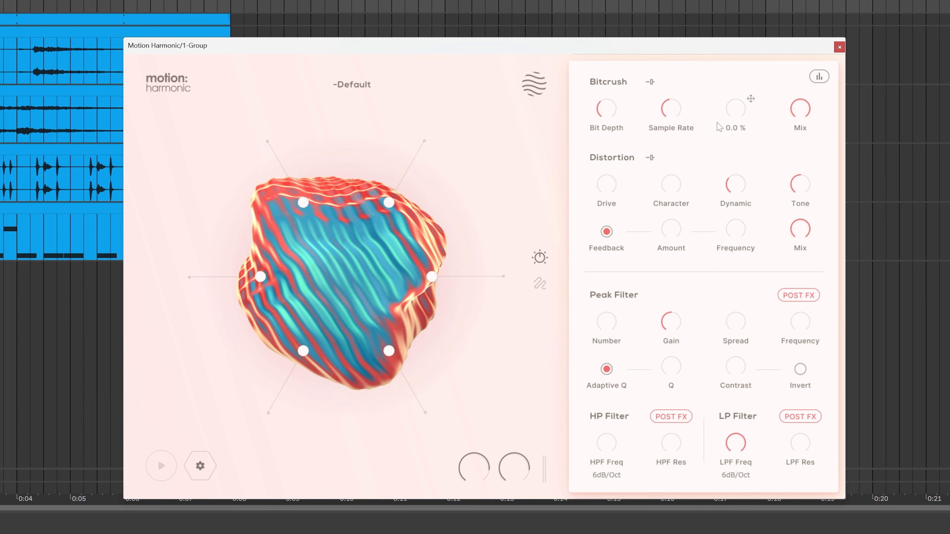
{"action": "left_click_drag", "start_coordinate": [736, 120], "coordinate": [737, 87]}
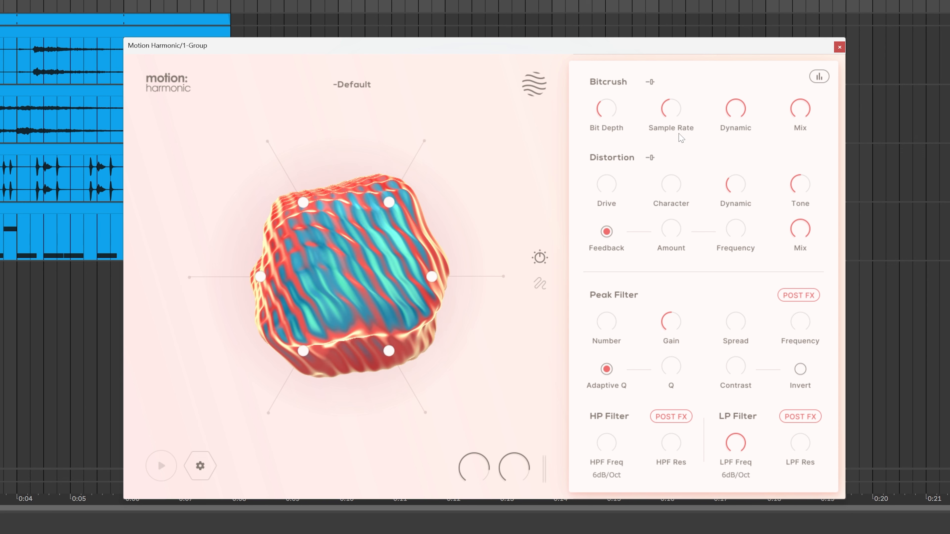
{"action": "mouse_move", "coordinate": [735, 125]}
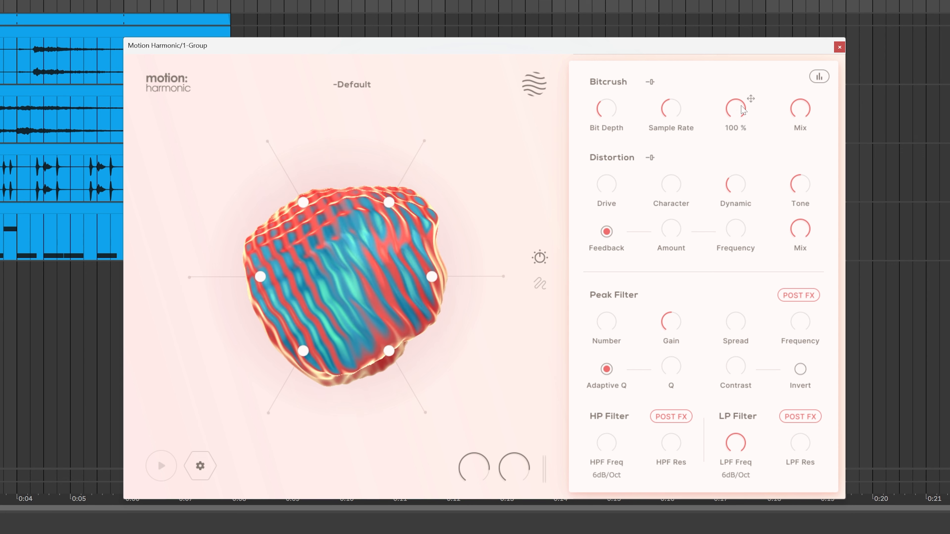
{"action": "left_click_drag", "start_coordinate": [735, 110], "coordinate": [722, 155]}
Lower the Bitcrush Mix through 82.8 % to below half.
{"action": "mouse_move", "coordinate": [795, 112]}
{"action": "left_click_drag", "start_coordinate": [798, 116], "coordinate": [803, 140]}
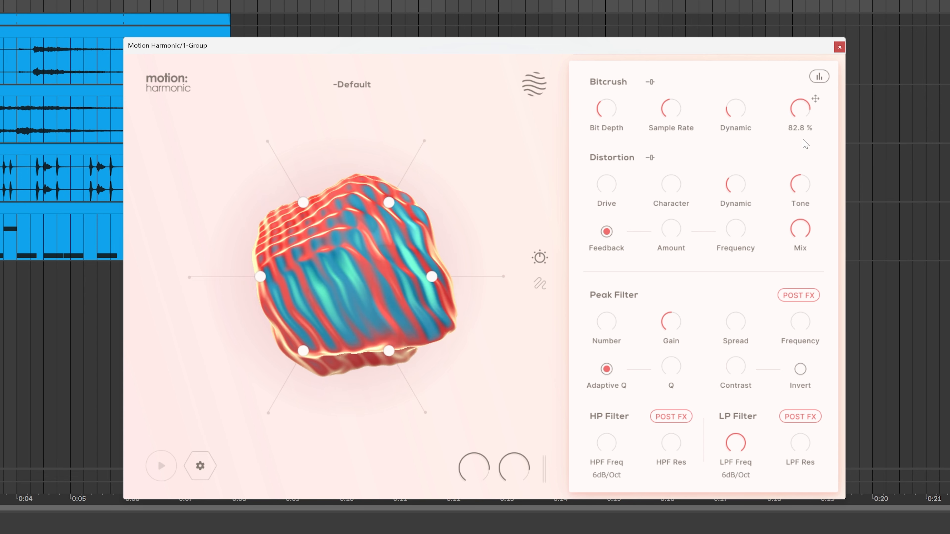
{"action": "mouse_move", "coordinate": [684, 100]}
{"action": "left_click_drag", "start_coordinate": [685, 100], "coordinate": [698, 78]}
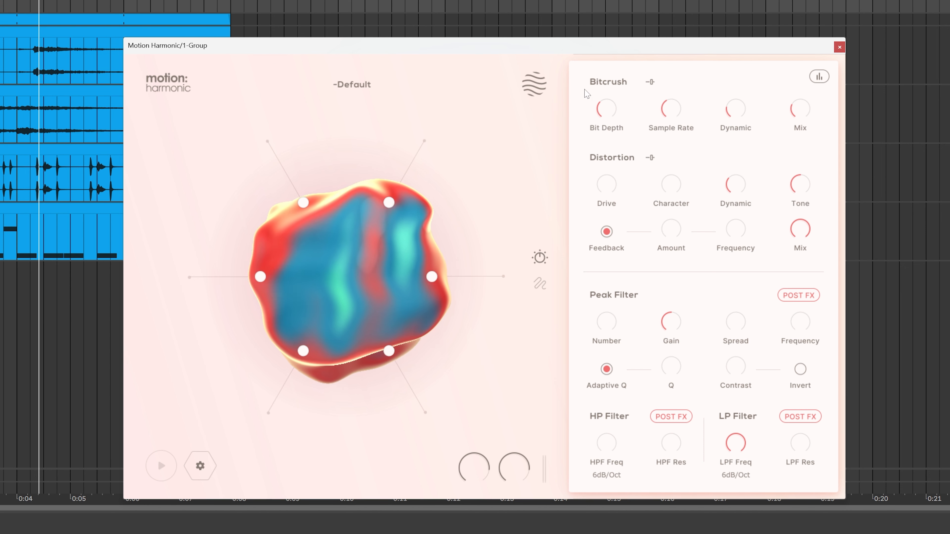
Switch Bitcrush off and on again, and raise the low limit of its frequency range to nearly mid-range during playback.
{"action": "left_click", "coordinate": [584, 81]}
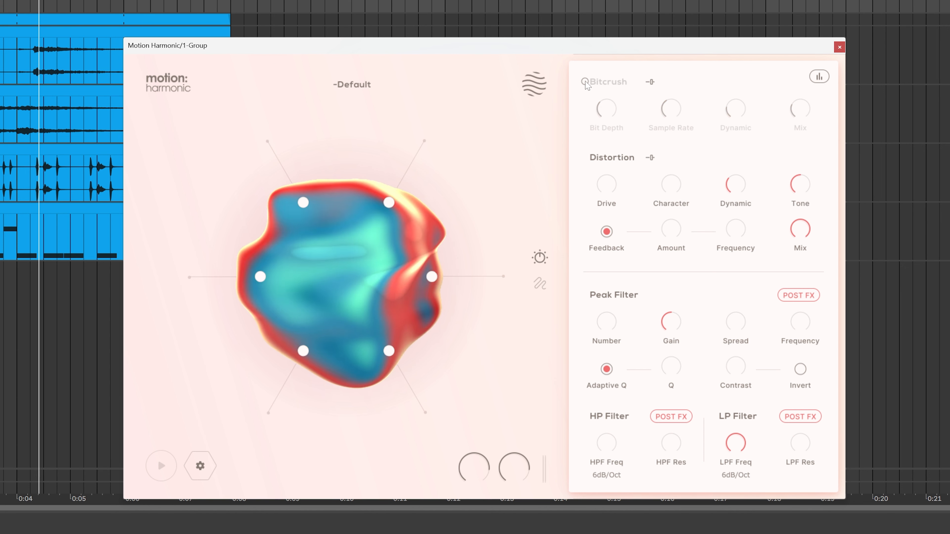
{"action": "left_click", "coordinate": [585, 81]}
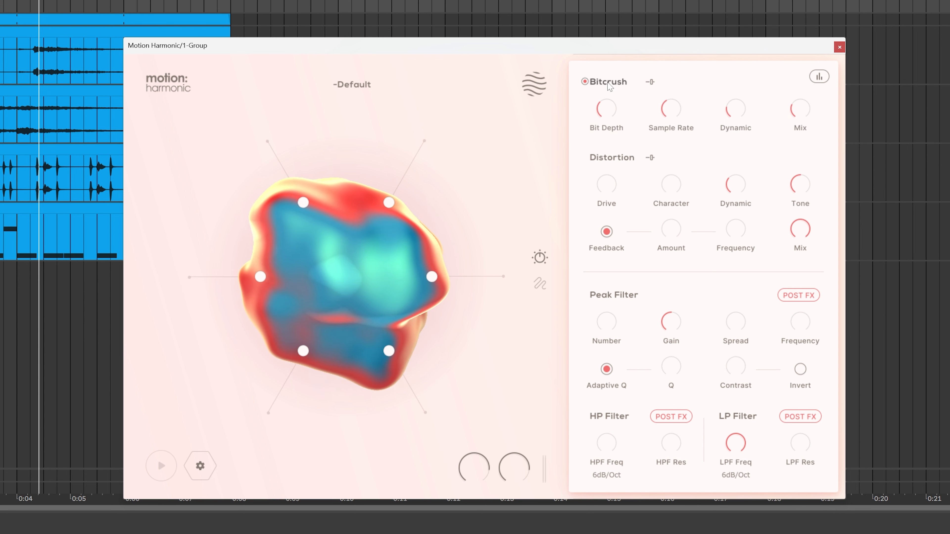
{"action": "left_click", "coordinate": [650, 82]}
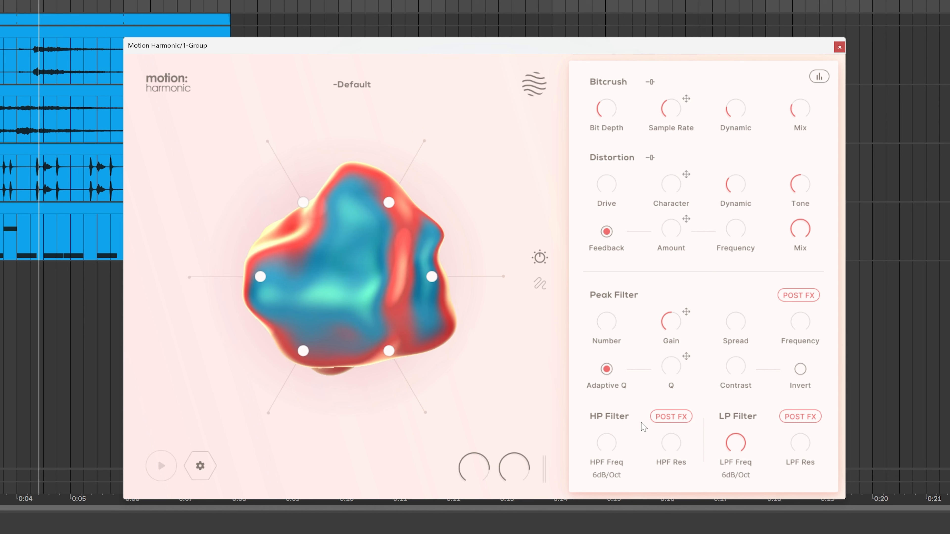
{"action": "mouse_move", "coordinate": [673, 79]}
{"action": "key", "text": "space"}
{"action": "left_click_drag", "start_coordinate": [691, 84], "coordinate": [718, 90]}
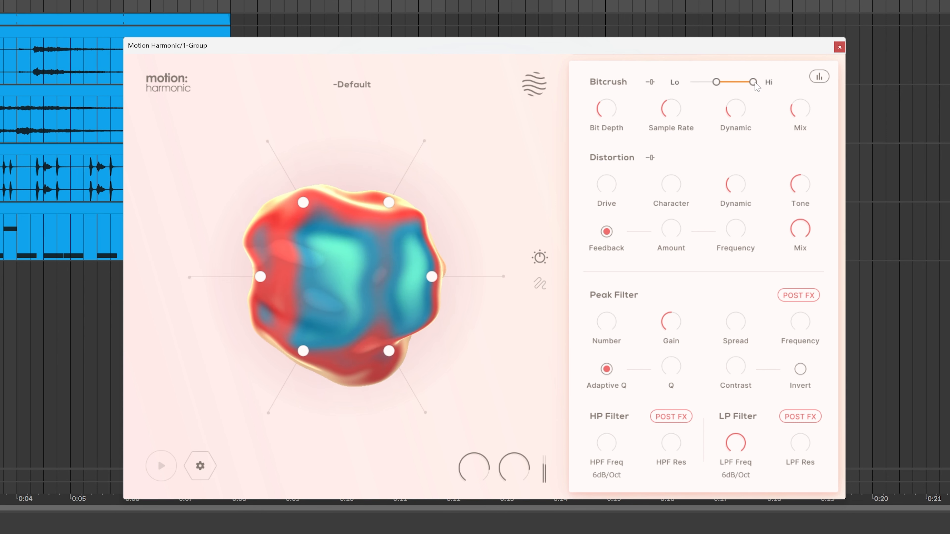
Raise the Bitcrush Mix and Sample Rate, and set its Dynamic amount to 100 %.
{"action": "left_click_drag", "start_coordinate": [809, 116], "coordinate": [808, 49]}
{"action": "left_click_drag", "start_coordinate": [679, 107], "coordinate": [694, 78]}
{"action": "left_click_drag", "start_coordinate": [741, 101], "coordinate": [748, 20]}
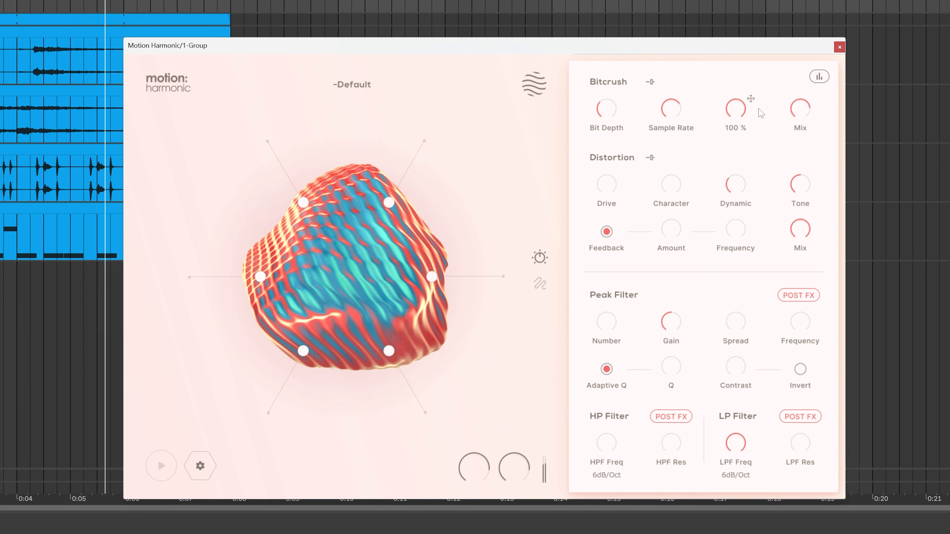
Try a high Bitcrush Bit Depth, reduce Bit Depth and Sample Rate to moderate levels, and bypass Bitcrush.
{"action": "left_click_drag", "start_coordinate": [614, 111], "coordinate": [617, 73]}
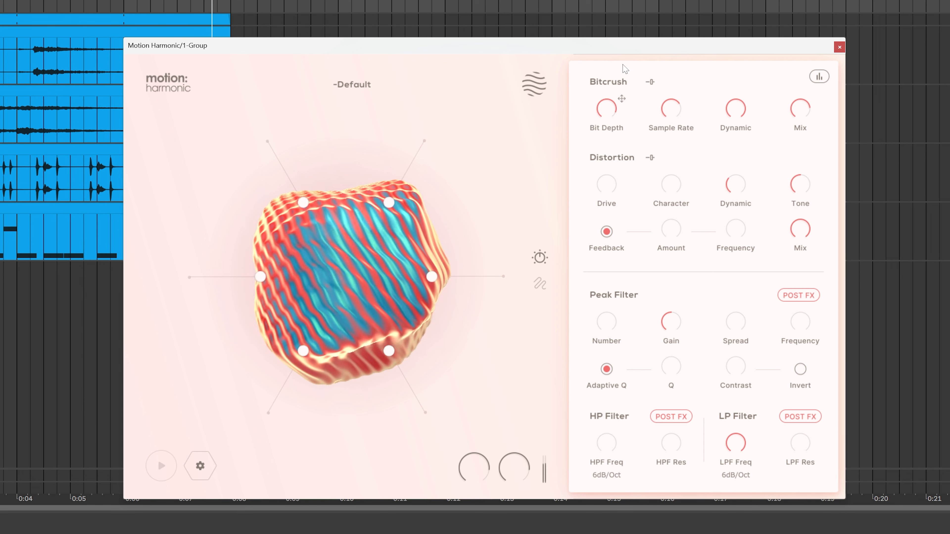
{"action": "left_click_drag", "start_coordinate": [617, 110], "coordinate": [576, 160]}
{"action": "left_click_drag", "start_coordinate": [661, 103], "coordinate": [661, 125]}
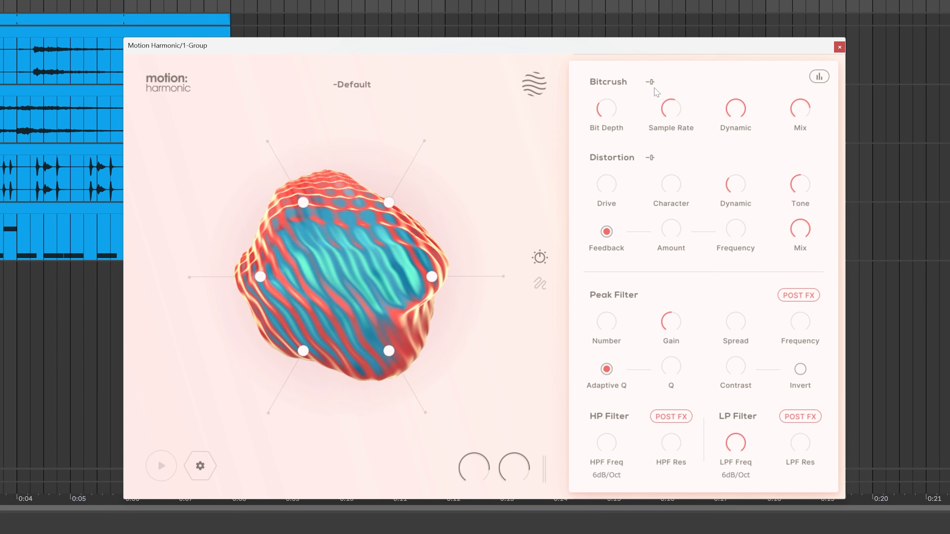
{"action": "left_click", "coordinate": [586, 83]}
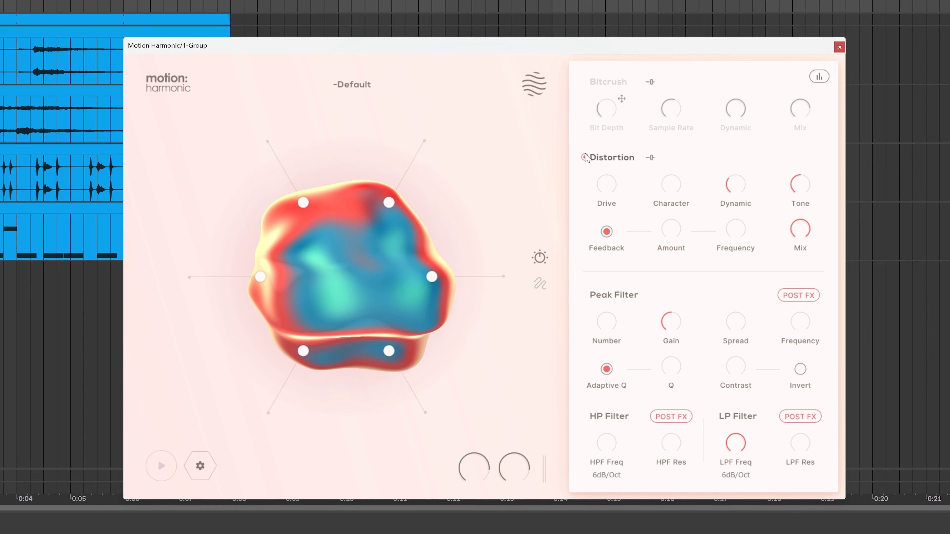
Raise the Distortion Drive to its maximum and try Character amounts around 40 % during playback.
{"action": "mouse_move", "coordinate": [613, 184]}
{"action": "left_click_drag", "start_coordinate": [612, 189], "coordinate": [638, 68]}
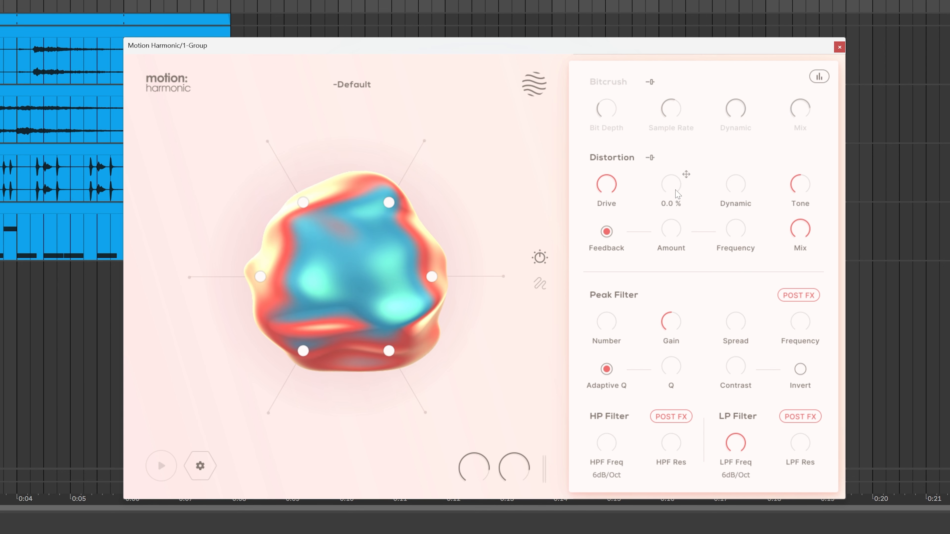
{"action": "left_click_drag", "start_coordinate": [678, 193], "coordinate": [681, 140]}
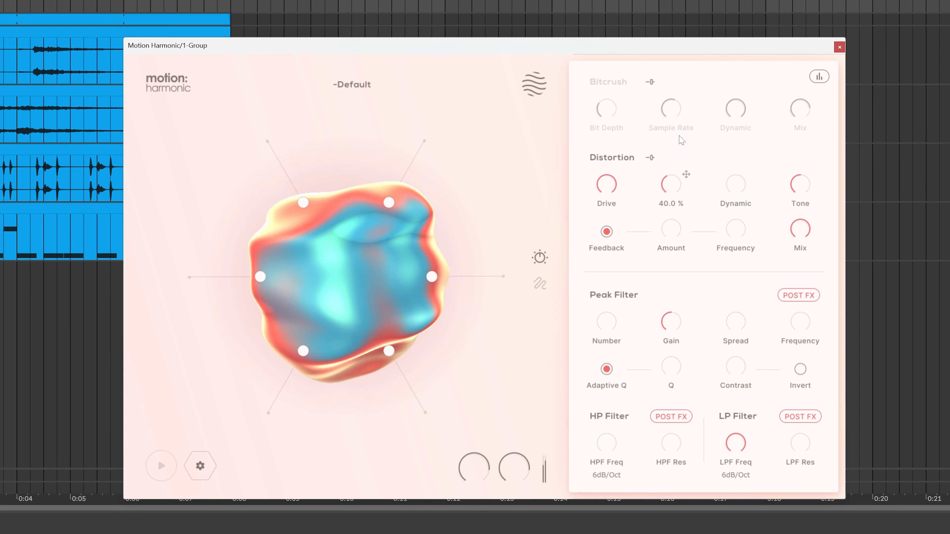
{"action": "left_click_drag", "start_coordinate": [683, 99], "coordinate": [680, 161]}
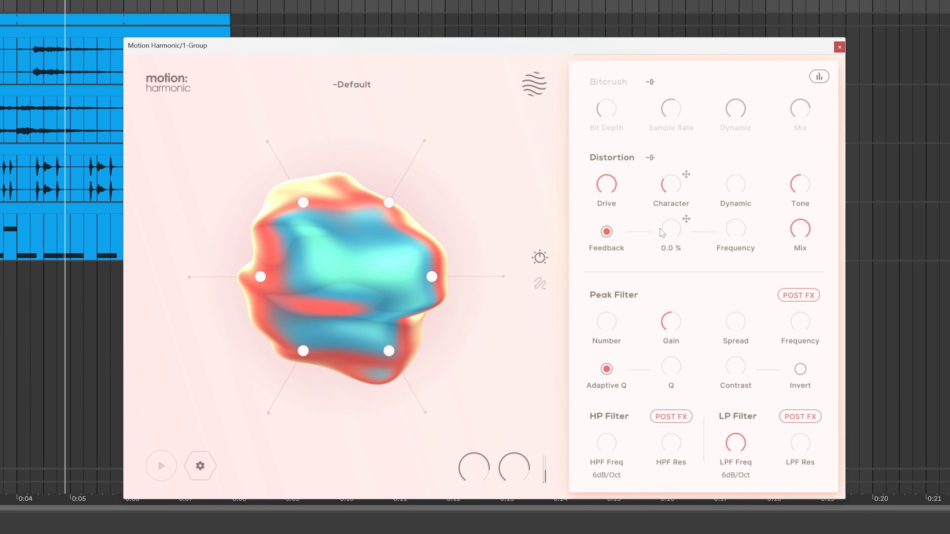
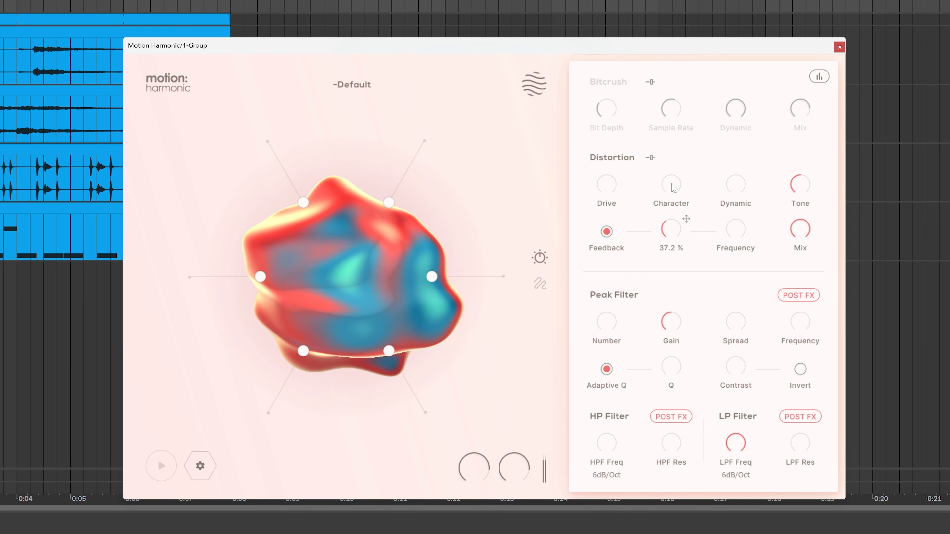
Set the Distortion feedback Frequency to 1.2 kHz while the audio plays.
{"action": "key", "text": "space"}
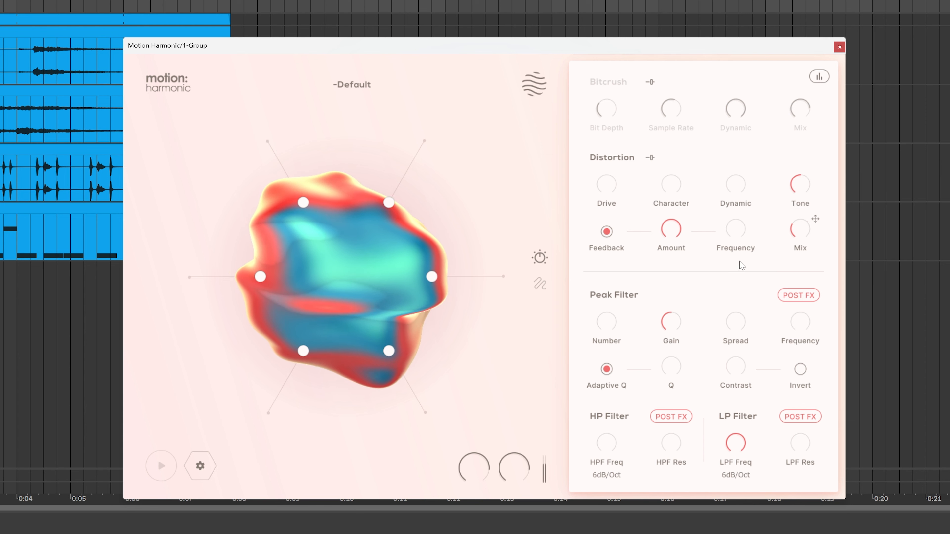
{"action": "left_click_drag", "start_coordinate": [744, 160], "coordinate": [744, 148]}
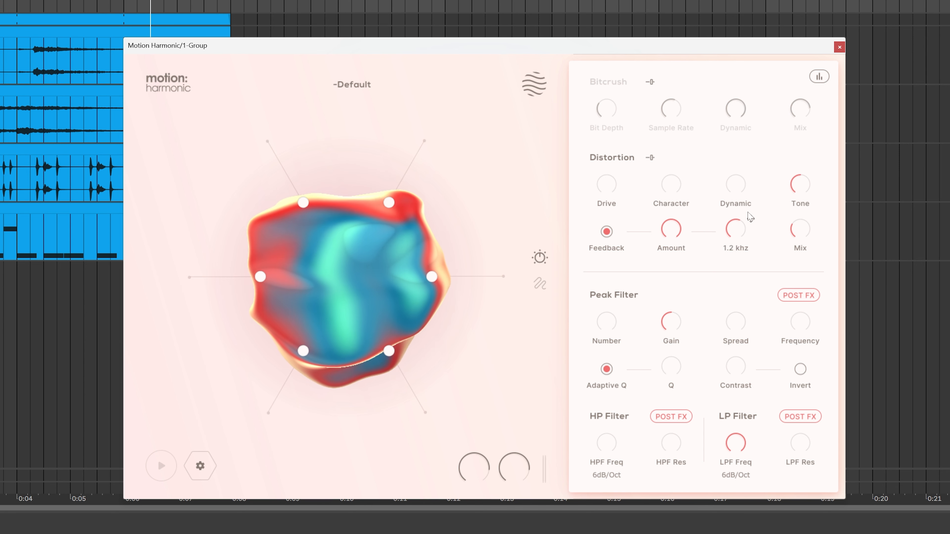
Show the effect graphs again and raise the Peak Filter Frequency above 138 Hz during playback.
{"action": "left_click", "coordinate": [818, 77]}
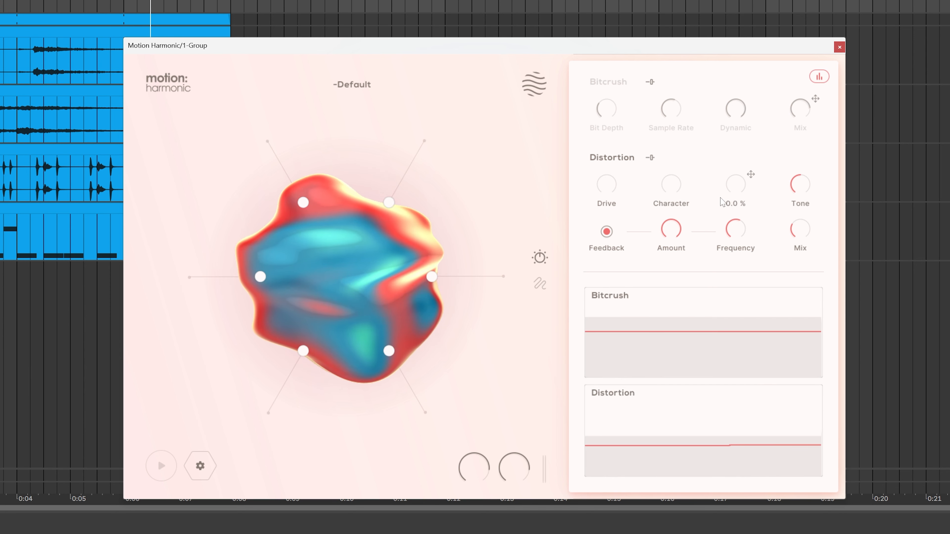
{"action": "scroll", "coordinate": [657, 383], "scroll_direction": "down", "scroll_amount": 5}
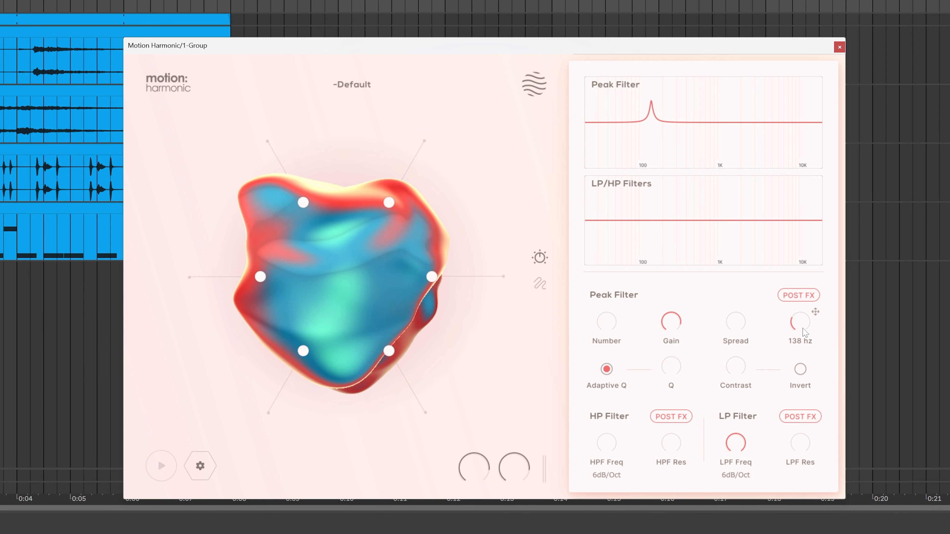
{"action": "key", "text": "space"}
{"action": "left_click_drag", "start_coordinate": [802, 329], "coordinate": [786, 301]}
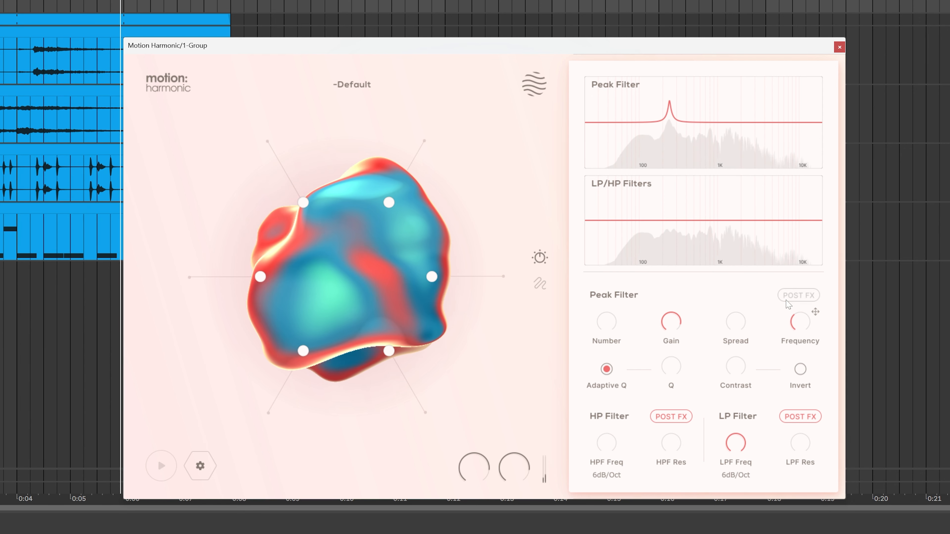
Raise the Peak Filter Number, set its Gain to 23.8 dB, and set Spread to 44.8 %.
{"action": "left_click_drag", "start_coordinate": [678, 323], "coordinate": [684, 308]}
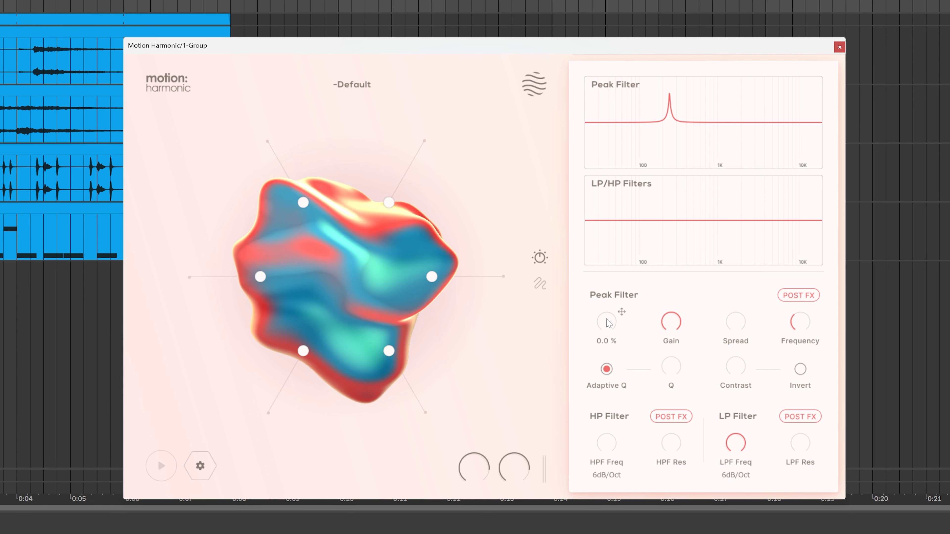
{"action": "left_click_drag", "start_coordinate": [611, 314], "coordinate": [609, 266]}
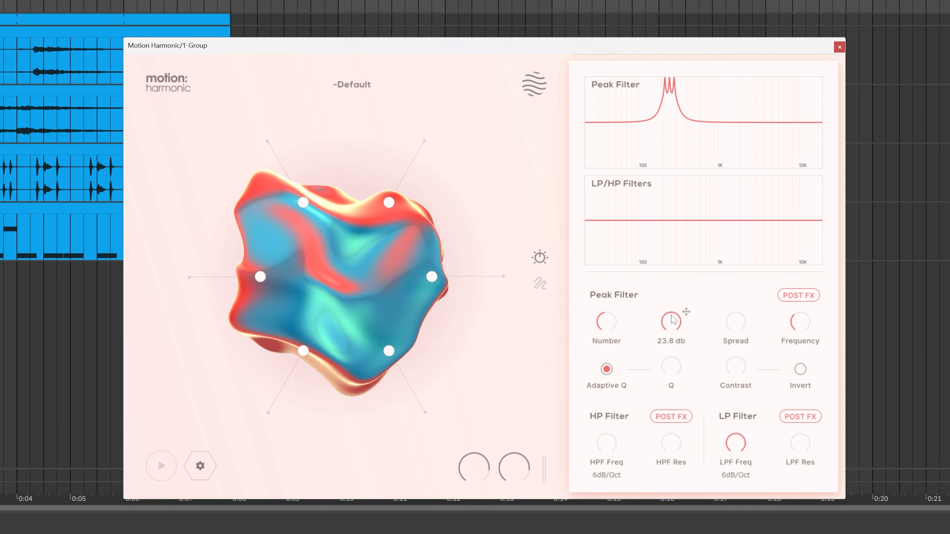
{"action": "left_click_drag", "start_coordinate": [743, 330], "coordinate": [745, 302]}
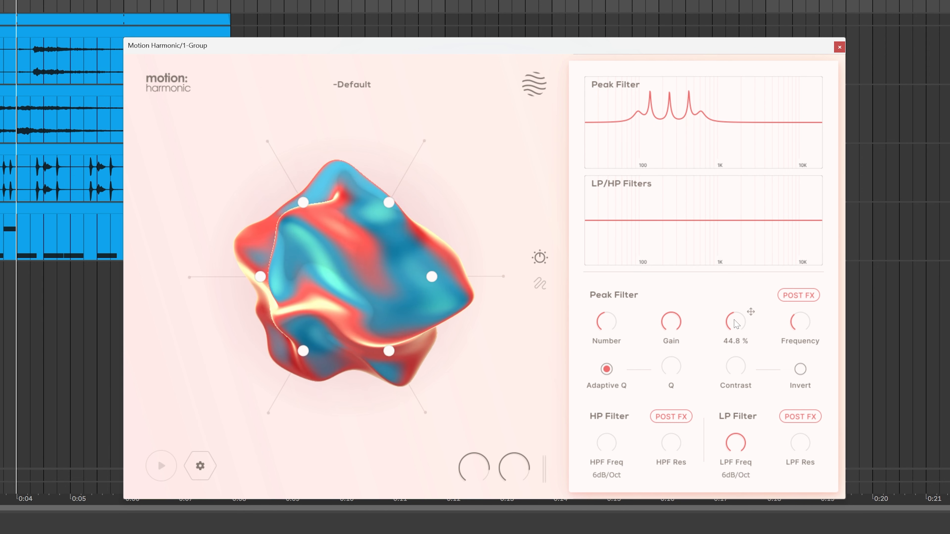
Try a high Peak Filter Q with Contrast at 77.6 % and inverted at 100 %, then reset Contrast and lower Q.
{"action": "left_click_drag", "start_coordinate": [676, 374], "coordinate": [712, 303]}
{"action": "left_click_drag", "start_coordinate": [734, 371], "coordinate": [734, 356]}
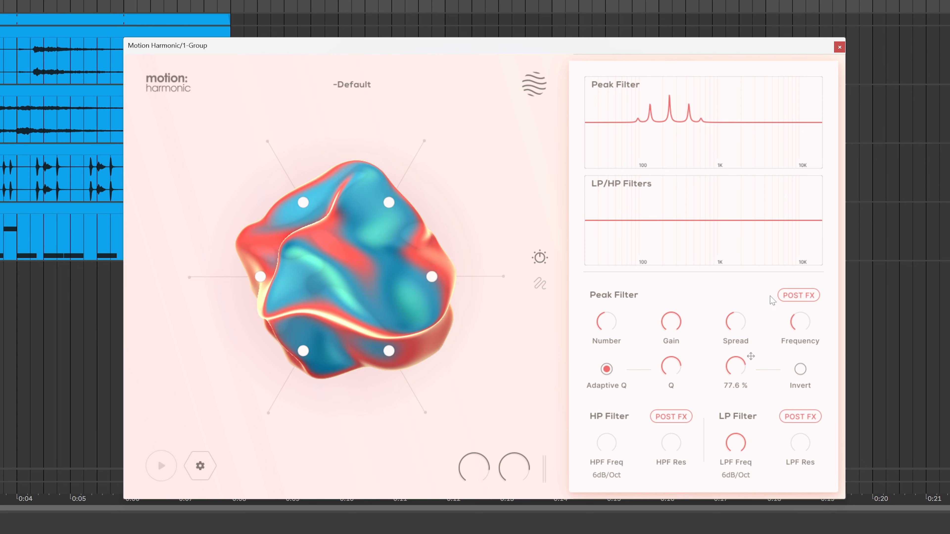
{"action": "left_click_drag", "start_coordinate": [770, 296], "coordinate": [779, 265]}
{"action": "scroll", "coordinate": [779, 264], "scroll_direction": "down", "scroll_amount": 1}
{"action": "scroll", "coordinate": [675, 221], "scroll_direction": "up", "scroll_amount": 1}
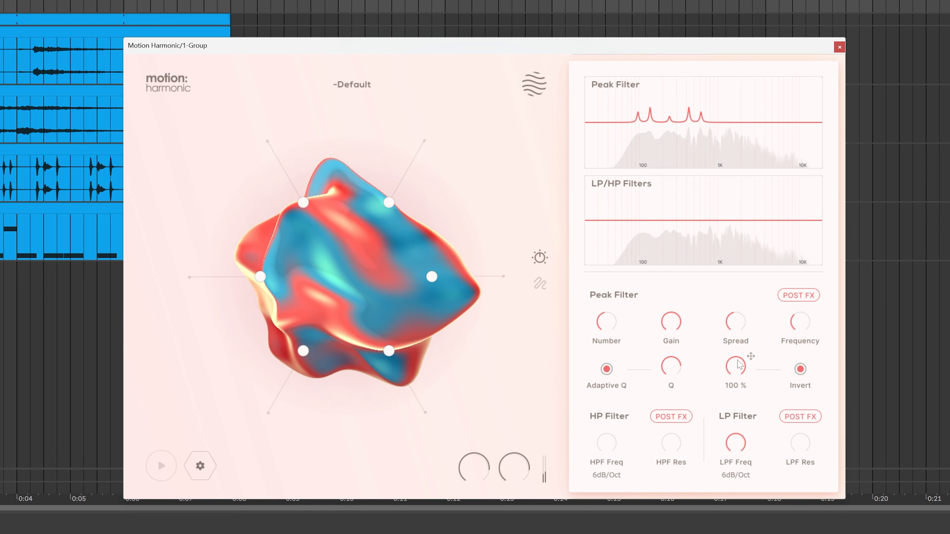
{"action": "double_click", "coordinate": [735, 370]}
{"action": "left_click_drag", "start_coordinate": [671, 365], "coordinate": [662, 440]}
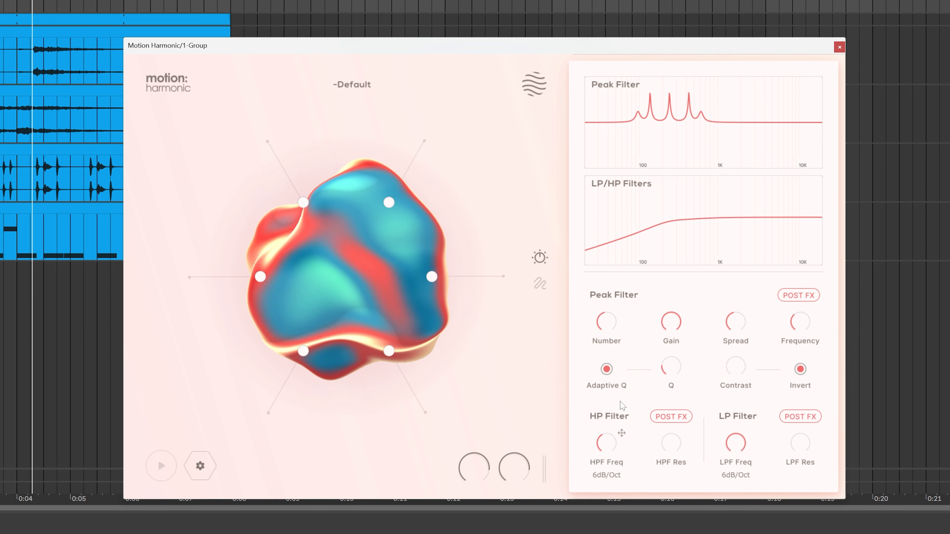
Add resonance to the HP Filter, set its slope to 24dB/Oct, and lower its cutoff frequency.
{"action": "left_click", "coordinate": [605, 476]}
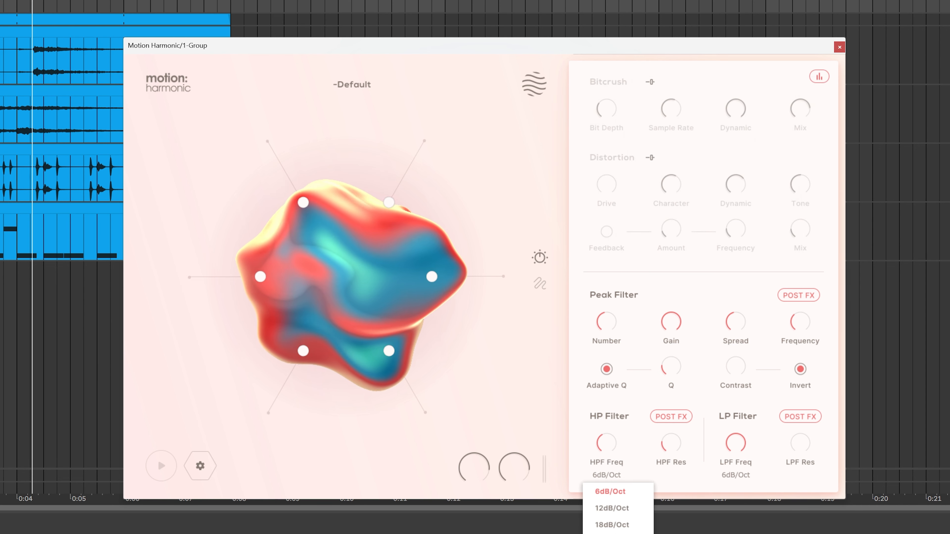
{"action": "left_click", "coordinate": [641, 437]}
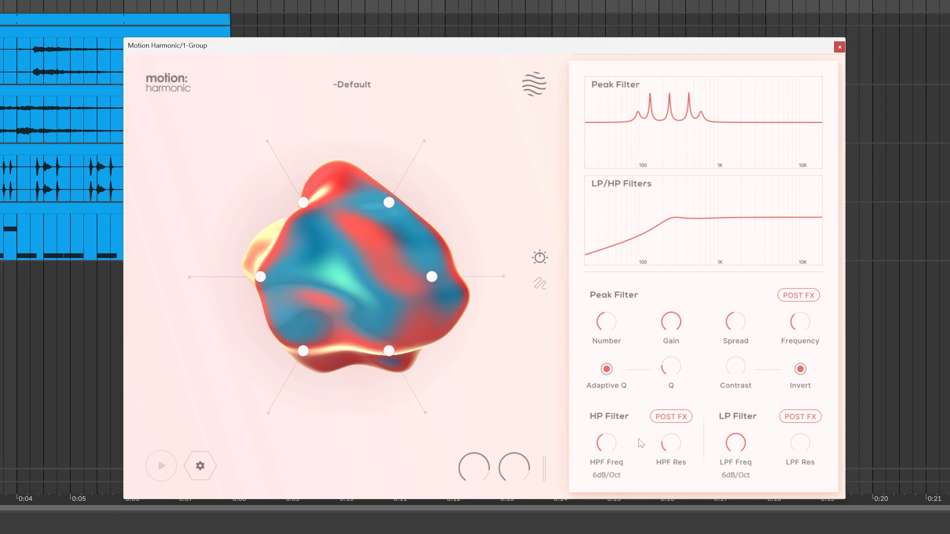
{"action": "left_click", "coordinate": [612, 475]}
{"action": "left_click", "coordinate": [613, 533]}
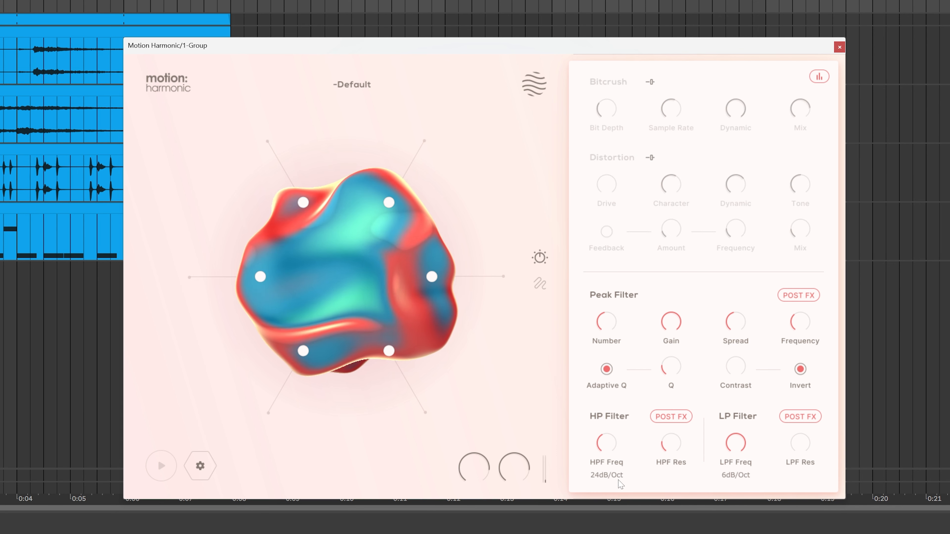
{"action": "mouse_move", "coordinate": [602, 442]}
{"action": "left_mouse_down"}
{"action": "mouse_move", "coordinate": [593, 459]}
{"action": "mouse_move", "coordinate": [595, 448]}
{"action": "left_mouse_up"}
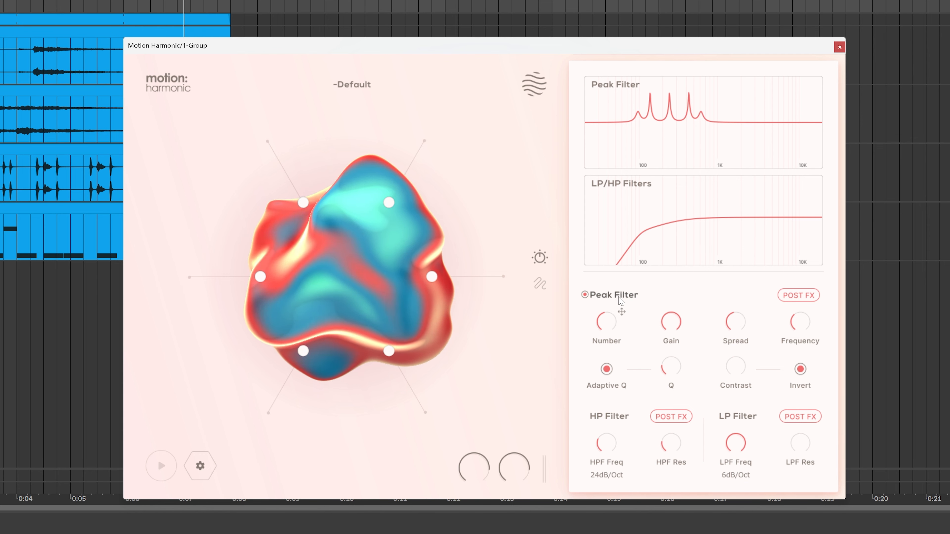
Turn off the effect graphs and re-enable the Bitcrush and Distortion effects.
{"action": "left_click", "coordinate": [542, 255]}
{"action": "left_click", "coordinate": [542, 256]}
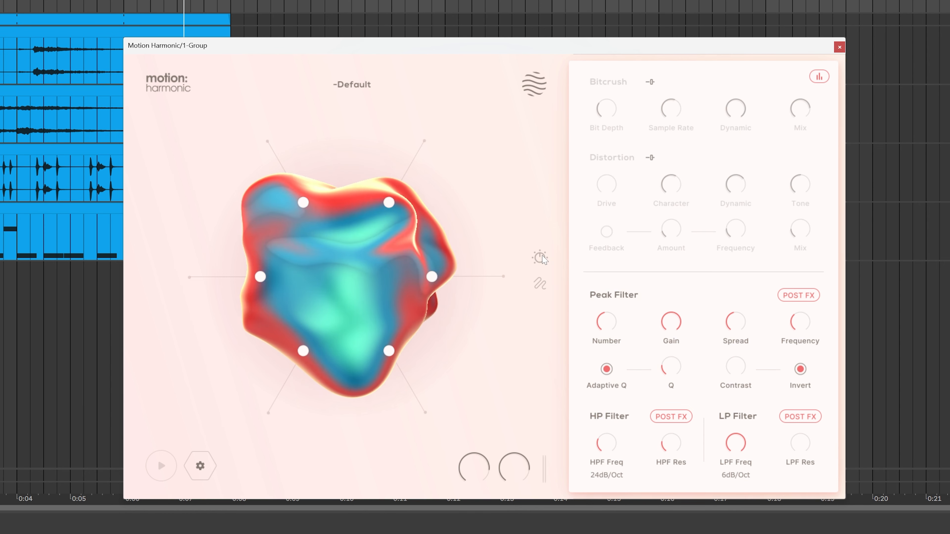
{"action": "left_click", "coordinate": [825, 80]}
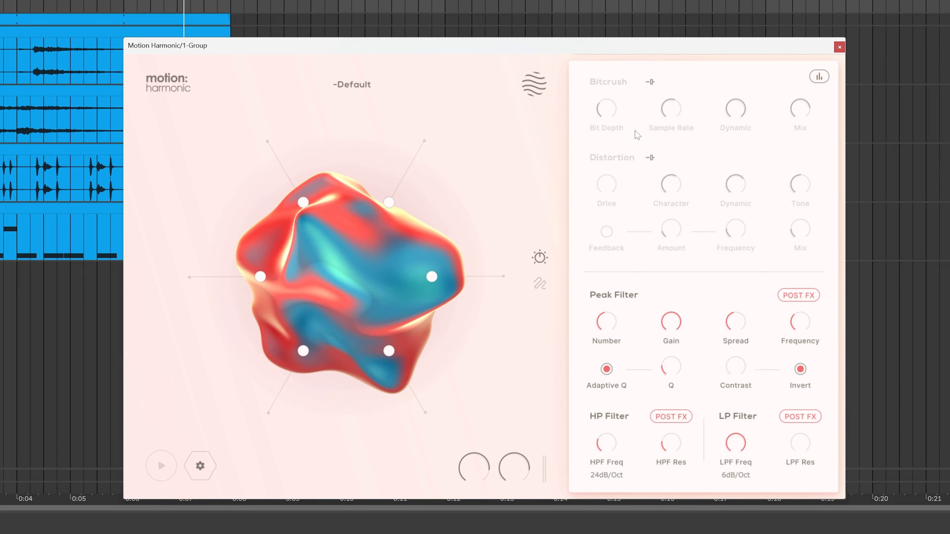
{"action": "left_click", "coordinate": [585, 82]}
{"action": "left_click", "coordinate": [585, 158]}
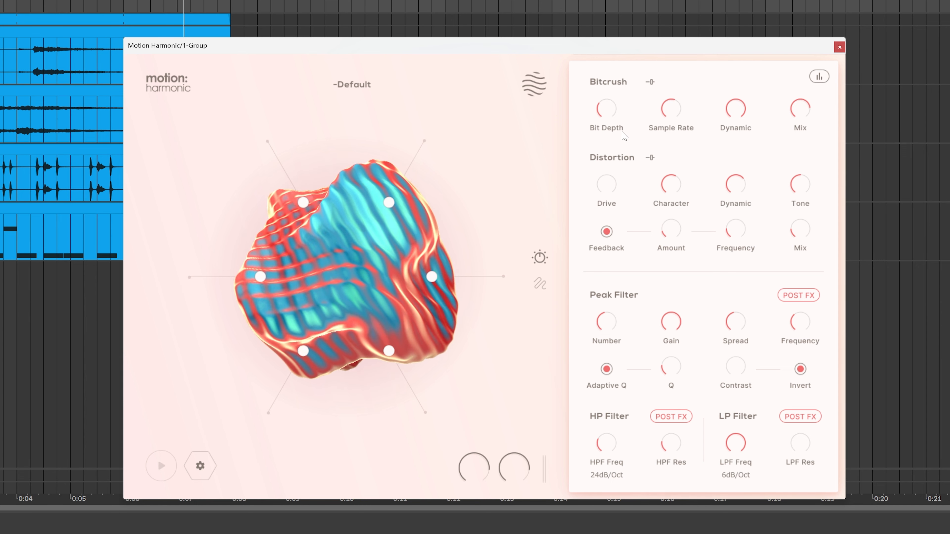
Assign Bitcrush Sample Rate to the upper-right motion axis with a 66.4 % maximum, and test it by moving the motion point.
{"action": "mouse_move", "coordinate": [621, 99]}
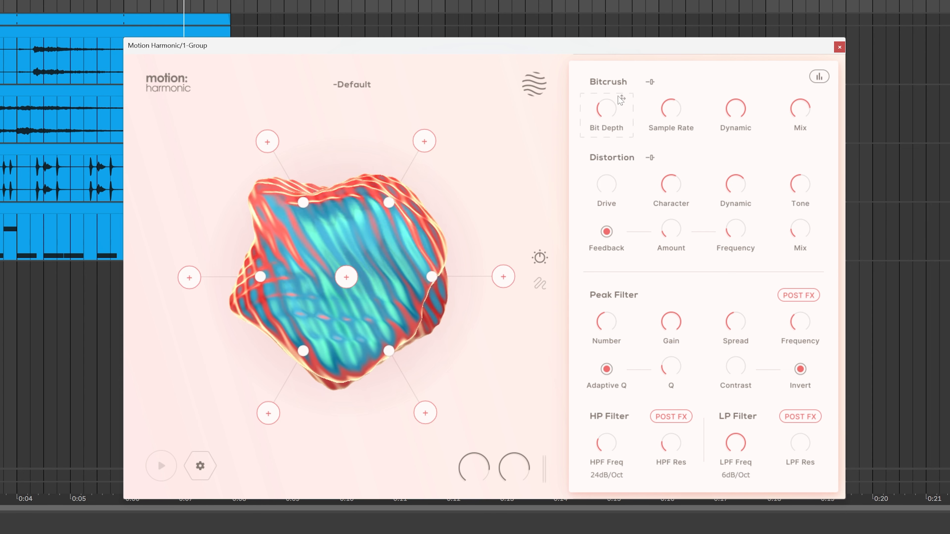
{"action": "mouse_move", "coordinate": [681, 112]}
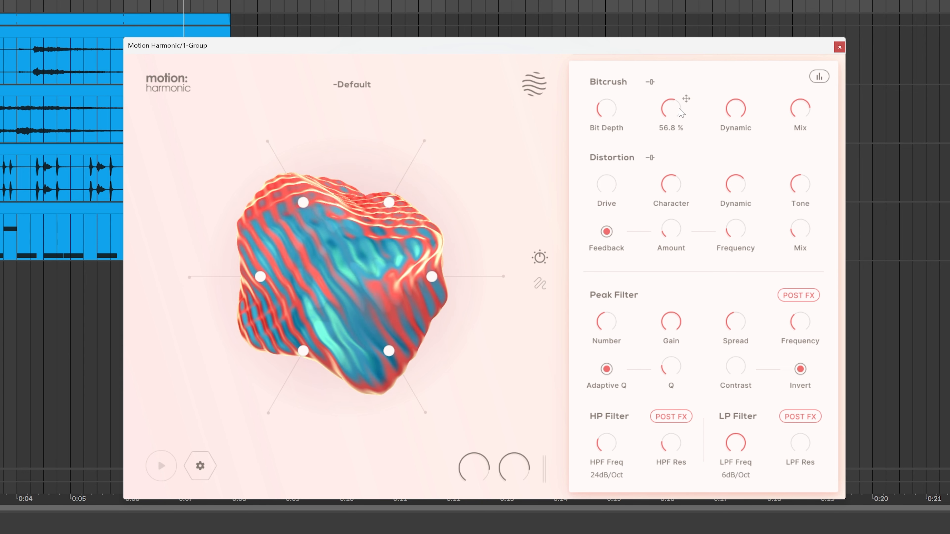
{"action": "left_click_drag", "start_coordinate": [688, 100], "coordinate": [424, 141]}
{"action": "left_click_drag", "start_coordinate": [405, 222], "coordinate": [393, 266]}
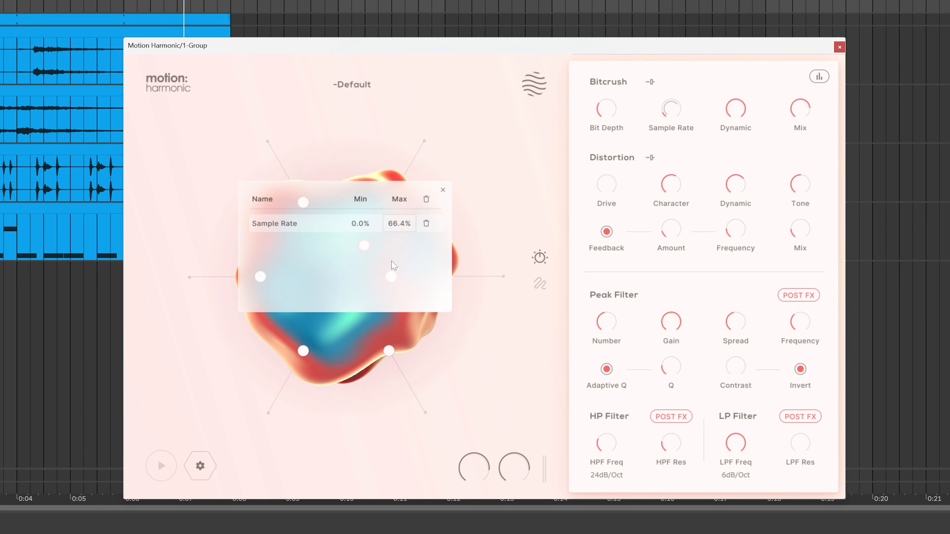
{"action": "left_click", "coordinate": [443, 190]}
{"action": "left_click_drag", "start_coordinate": [412, 194], "coordinate": [387, 226]}
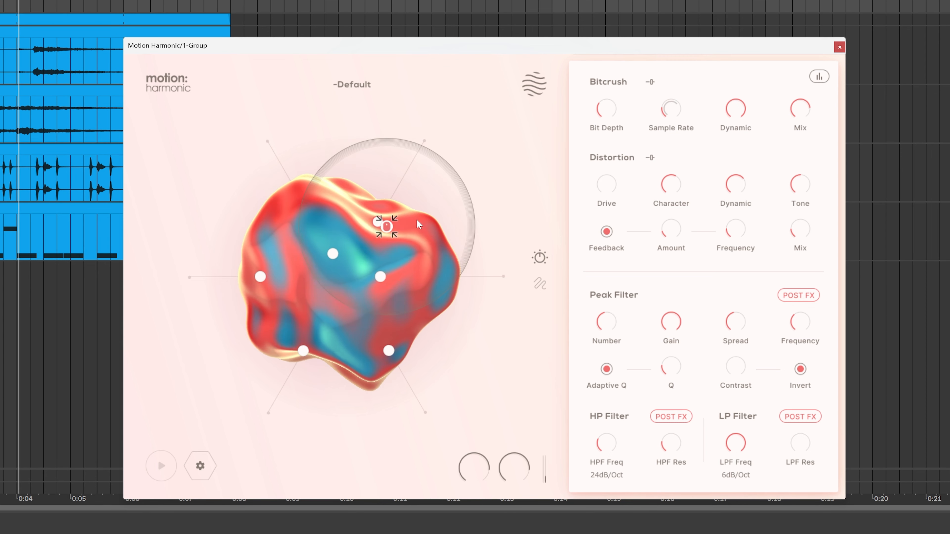
Turn Bitcrush Dynamic fully down and assign Bit Depth to the upper-right motion axis with a 76.4 % maximum.
{"action": "left_click_drag", "start_coordinate": [738, 108], "coordinate": [675, 211]}
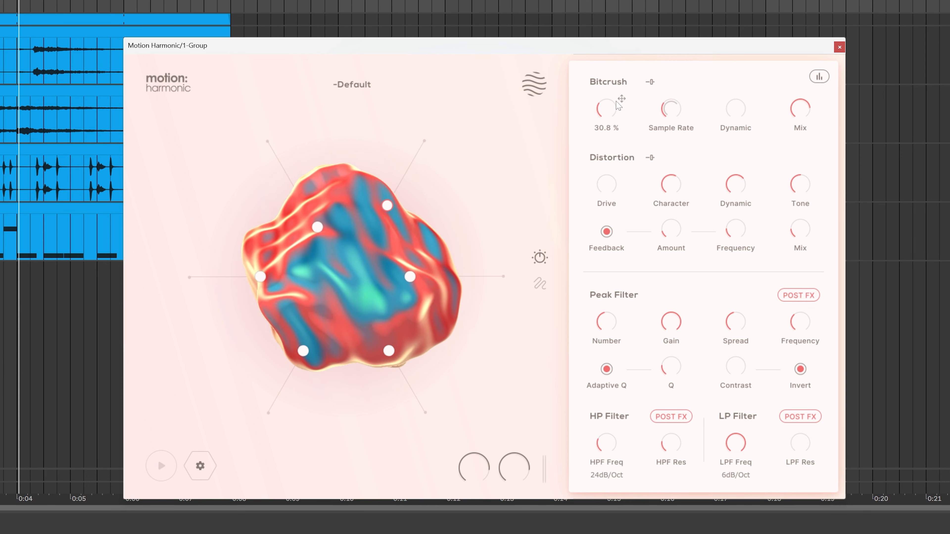
{"action": "left_click_drag", "start_coordinate": [384, 223], "coordinate": [408, 243]}
{"action": "mouse_move", "coordinate": [622, 98]}
{"action": "left_click_drag", "start_coordinate": [622, 98], "coordinate": [424, 141]}
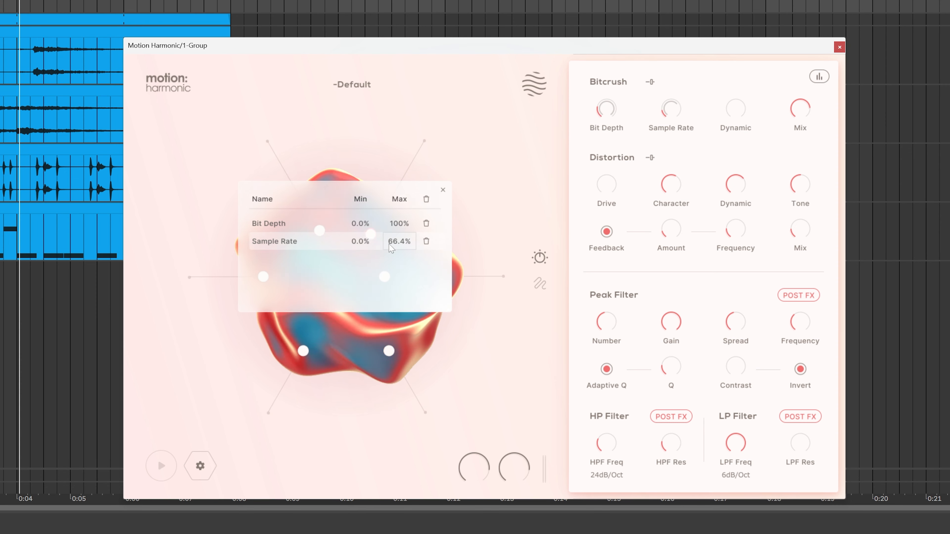
{"action": "left_click_drag", "start_coordinate": [397, 227], "coordinate": [385, 249]}
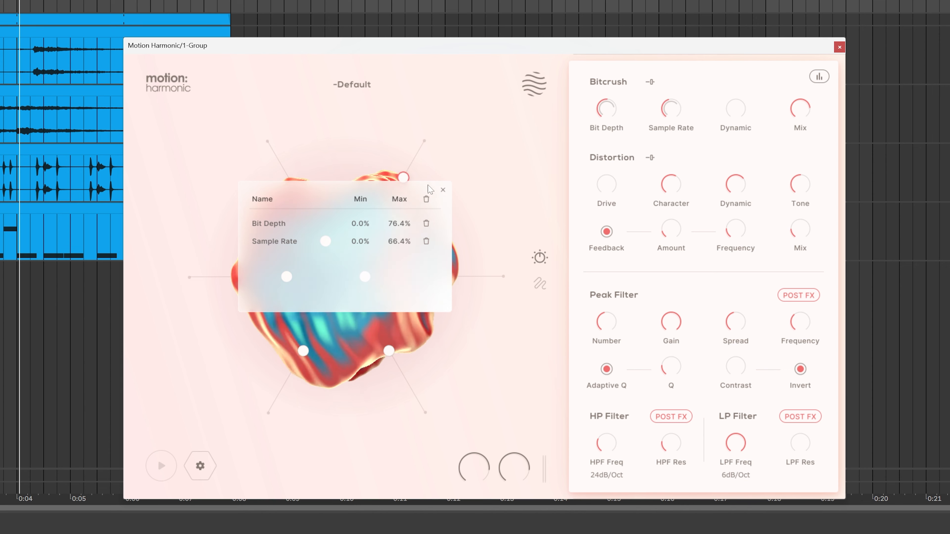
{"action": "left_click", "coordinate": [443, 190]}
Test the motion point during playback, and reverse the Bit Depth assignment to an 88.0 % minimum and 0.0 % maximum.
{"action": "key", "text": "space"}
{"action": "left_click_drag", "start_coordinate": [407, 171], "coordinate": [380, 217]}
{"action": "key", "text": "space"}
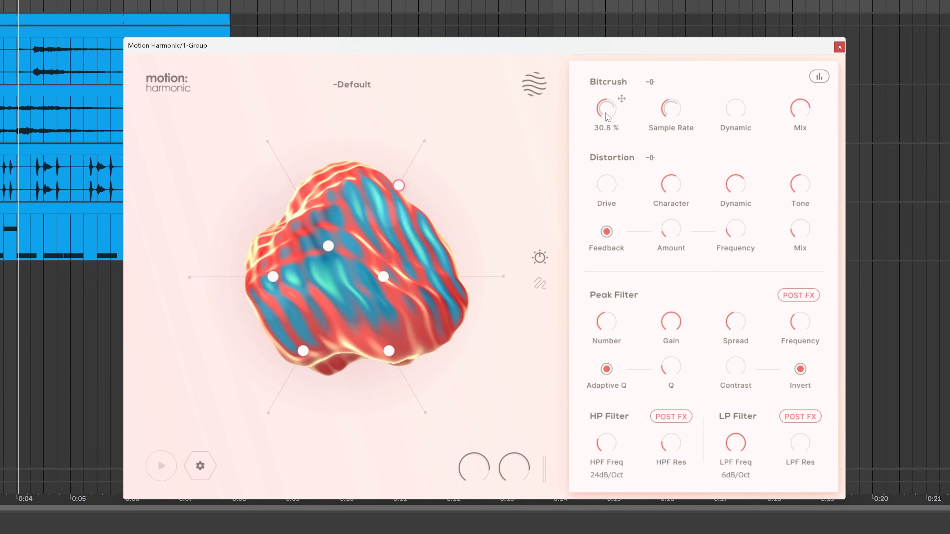
{"action": "right_click", "coordinate": [606, 113]}
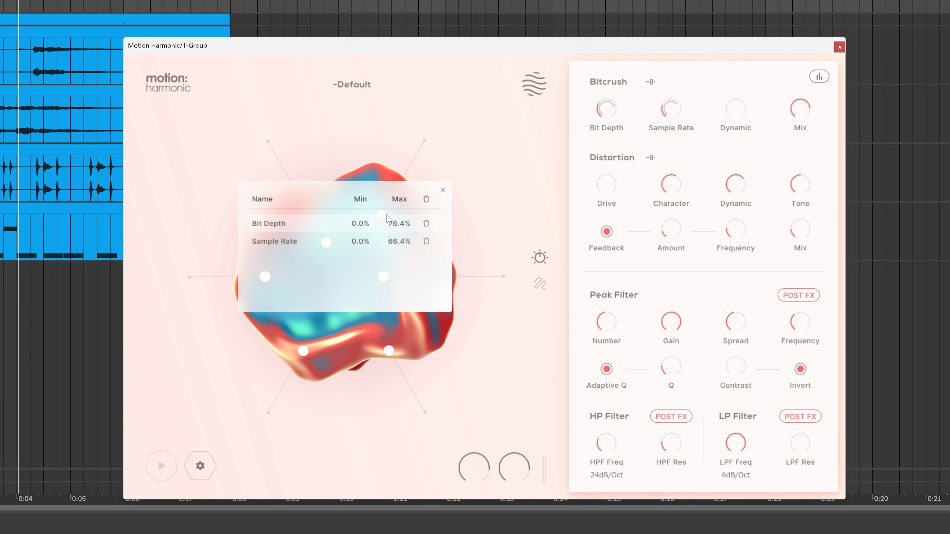
{"action": "left_click_drag", "start_coordinate": [387, 218], "coordinate": [402, 239]}
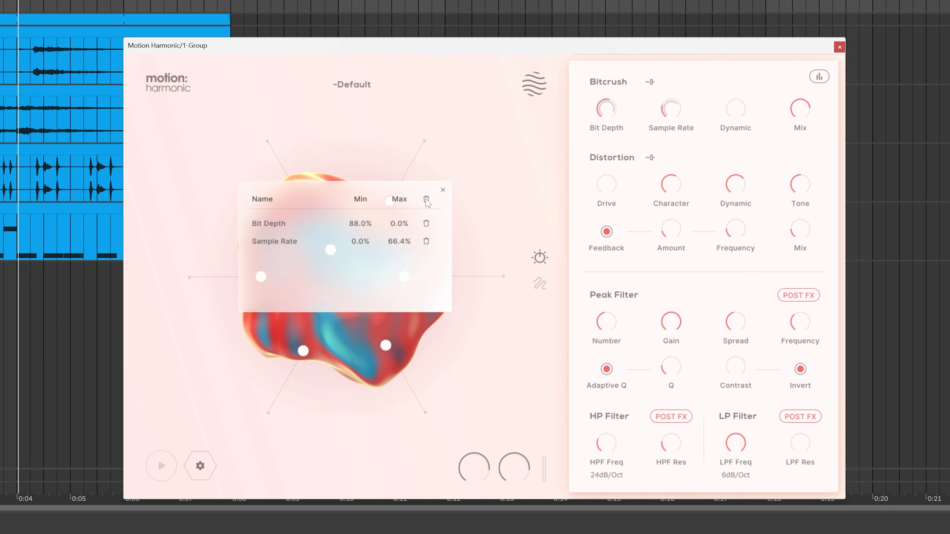
{"action": "left_click", "coordinate": [443, 190]}
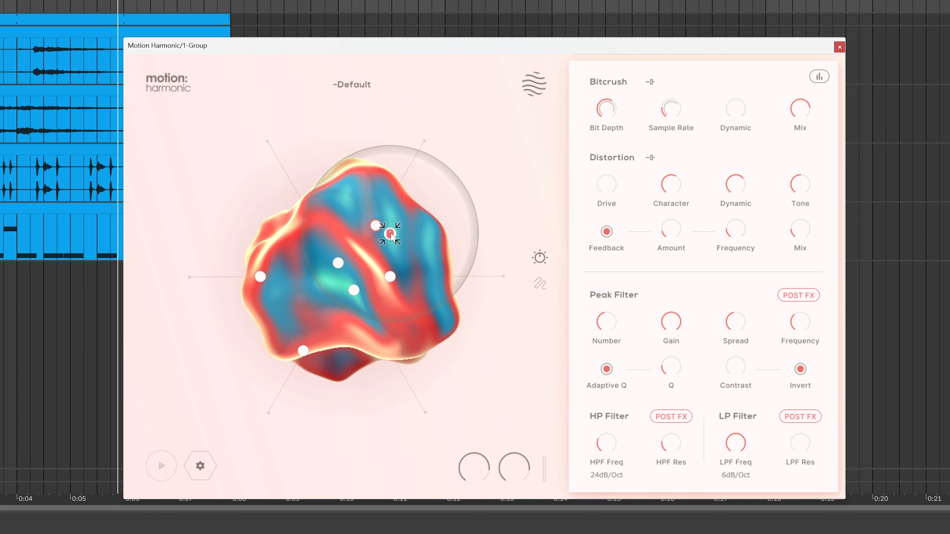
Assign Distortion Drive to the upper-left motion axis with a 79.2 % maximum, and test it by moving the motion point.
{"action": "left_click_drag", "start_coordinate": [621, 176], "coordinate": [271, 142]}
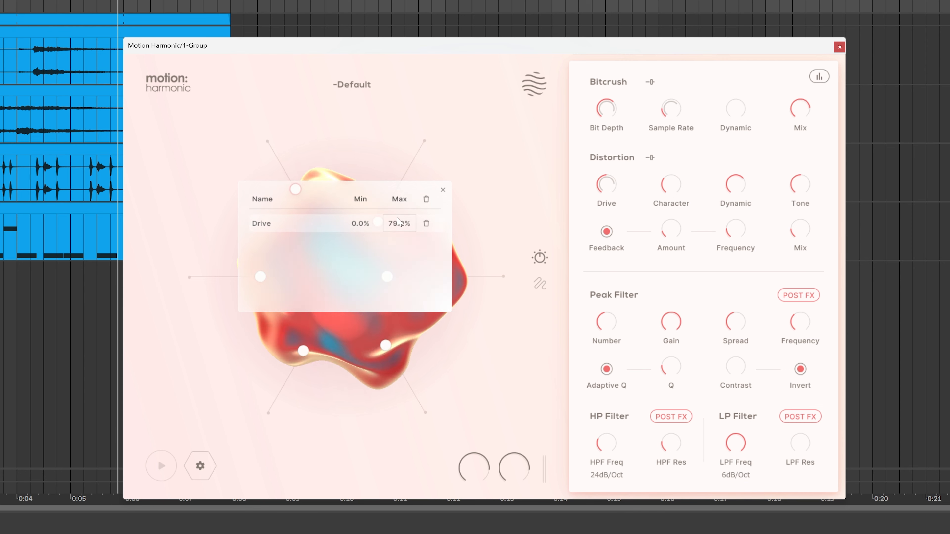
{"action": "left_click", "coordinate": [442, 191]}
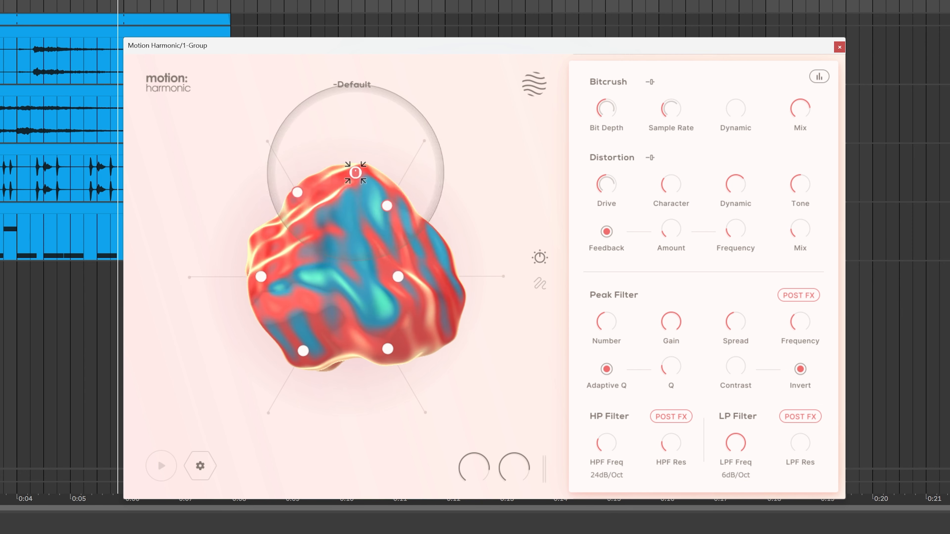
{"action": "left_click_drag", "start_coordinate": [434, 186], "coordinate": [473, 176]}
Assign the Distortion feedback Amount to the right-hand motion axis with a range of 0.0 % to 100 %.
{"action": "mouse_move", "coordinate": [683, 225]}
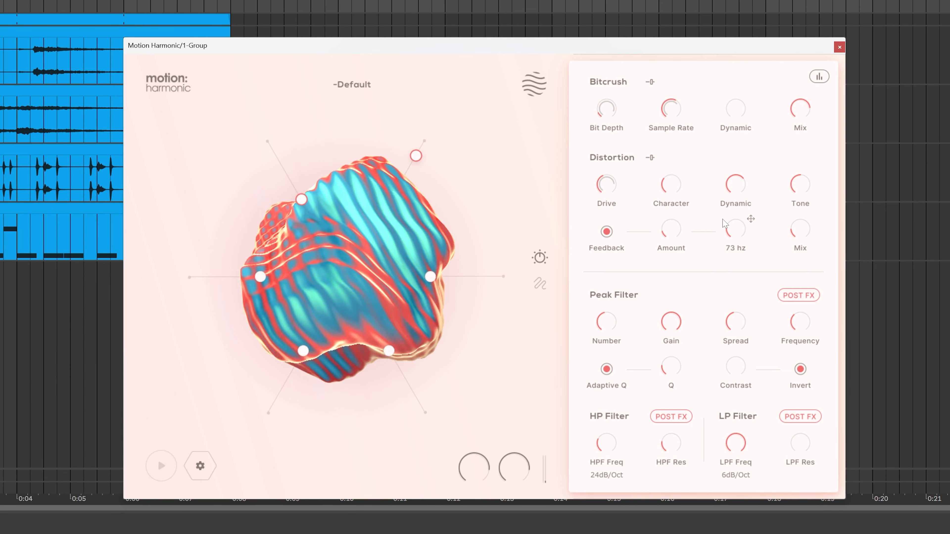
{"action": "left_click_drag", "start_coordinate": [686, 219], "coordinate": [501, 277]}
{"action": "mouse_move", "coordinate": [736, 234]}
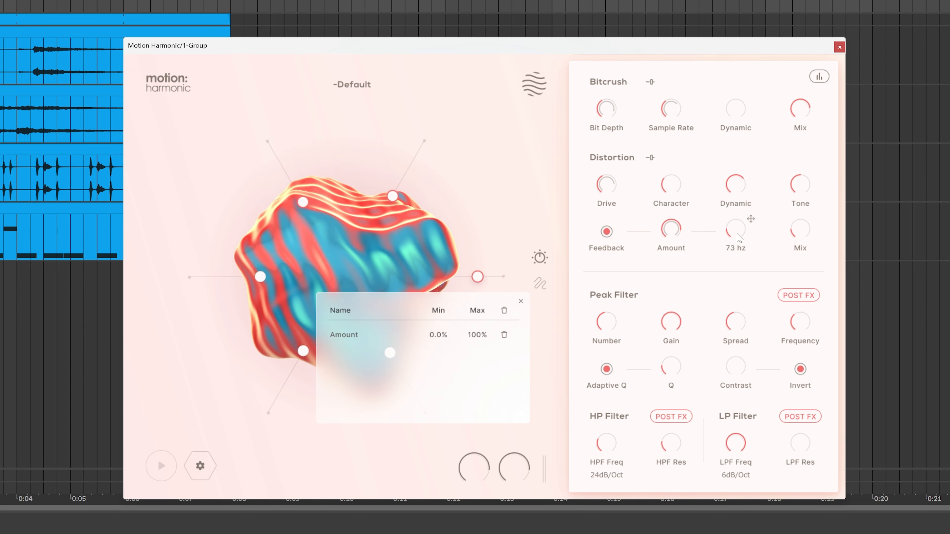
{"action": "mouse_move", "coordinate": [683, 237]}
{"action": "left_click_drag", "start_coordinate": [461, 276], "coordinate": [518, 272]}
Raise the Distortion Mix to its maximum and lower the feedback Frequency while testing with the motion point.
{"action": "left_click_drag", "start_coordinate": [803, 235], "coordinate": [809, 135]}
{"action": "left_click_drag", "start_coordinate": [477, 277], "coordinate": [373, 269]}
{"action": "left_click_drag", "start_coordinate": [734, 235], "coordinate": [717, 262]}
{"action": "left_click_drag", "start_coordinate": [539, 306], "coordinate": [410, 153]}
{"action": "left_click_drag", "start_coordinate": [428, 278], "coordinate": [504, 290]}
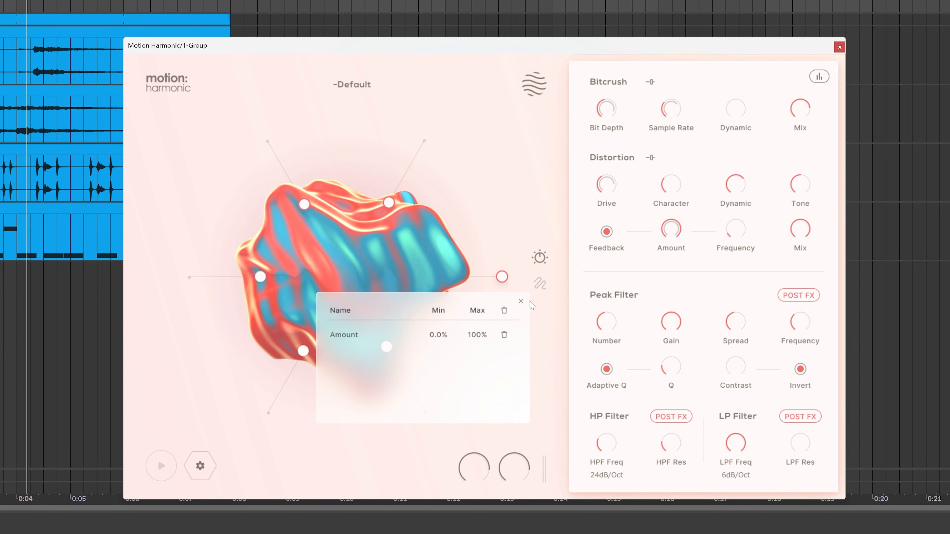
{"action": "left_click", "coordinate": [521, 302]}
{"action": "left_click_drag", "start_coordinate": [407, 254], "coordinate": [506, 200]}
{"action": "left_click_drag", "start_coordinate": [397, 153], "coordinate": [424, 153]}
Assign the HPF Frequency to the lower-right motion axis with an 8.0 kHz maximum, and test it with the motion point.
{"action": "mouse_move", "coordinate": [613, 189]}
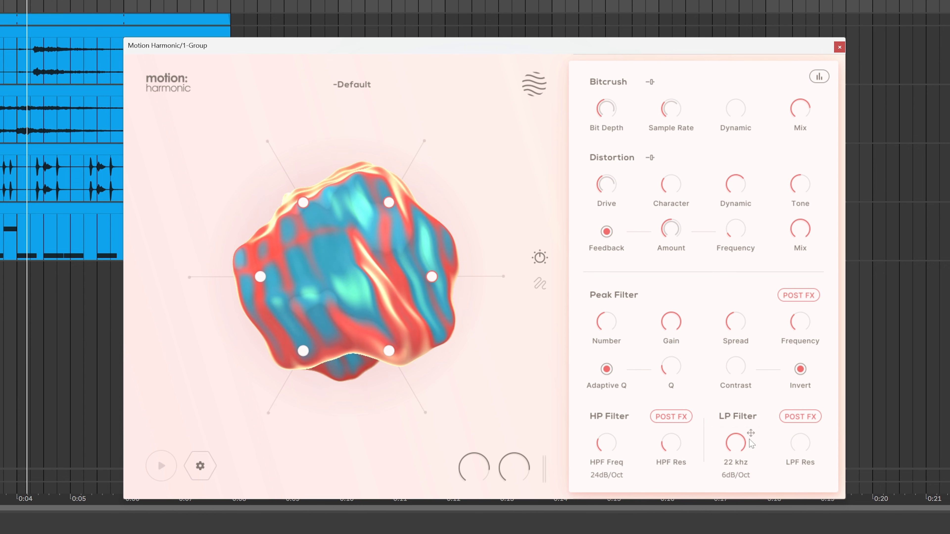
{"action": "left_click_drag", "start_coordinate": [621, 434], "coordinate": [431, 423]}
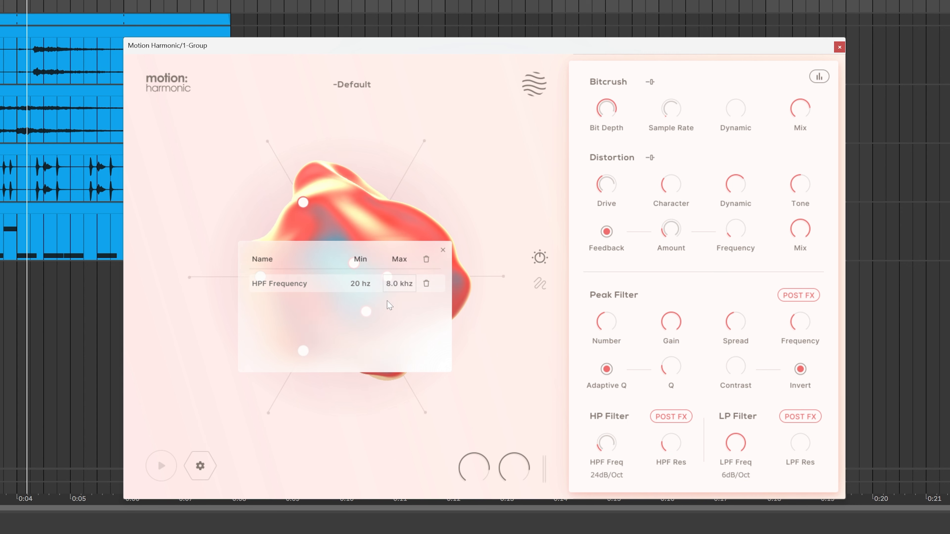
{"action": "left_click", "coordinate": [443, 250]}
{"action": "left_click_drag", "start_coordinate": [449, 248], "coordinate": [370, 309]}
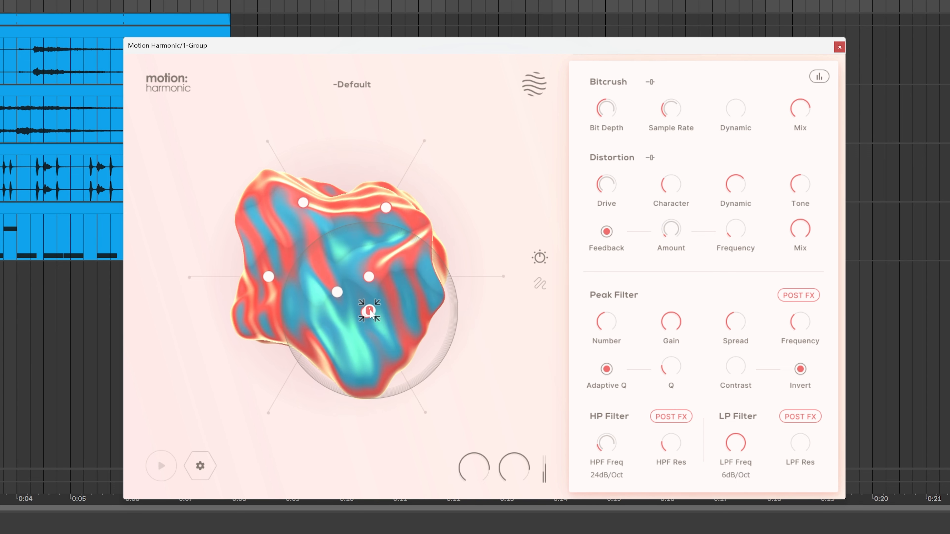
Reduce the maximum of the HPF Frequency assignment to 6.8 kHz and move the motion point to test it.
{"action": "key", "text": "space"}
{"action": "right_click", "coordinate": [610, 439]}
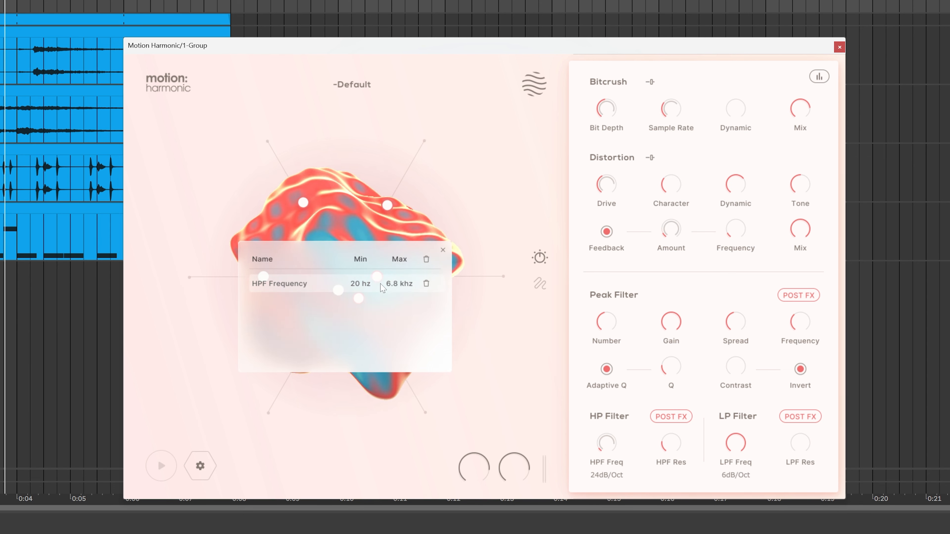
{"action": "left_click", "coordinate": [443, 250]}
{"action": "left_click_drag", "start_coordinate": [369, 310], "coordinate": [417, 199]}
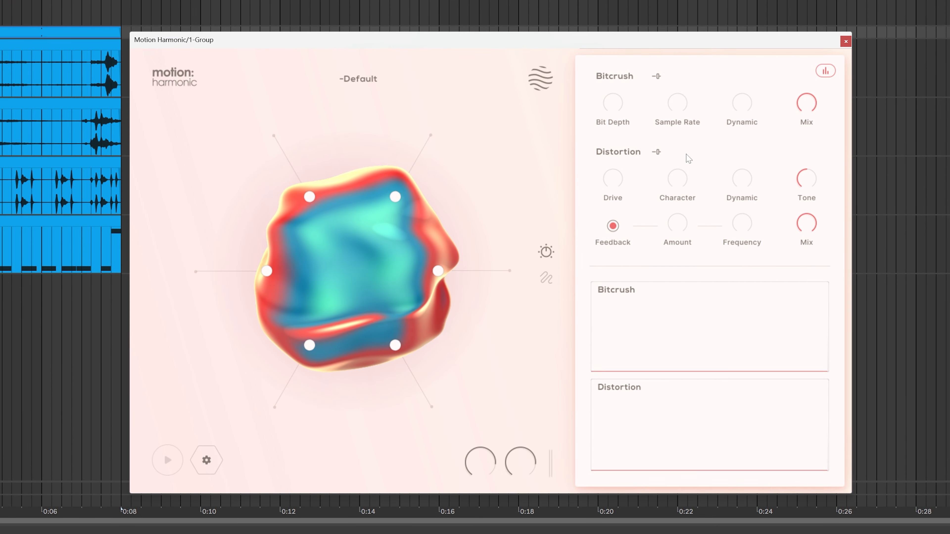
Move the motion point around the centre of the shape with the default plugin settings.
{"action": "left_click_drag", "start_coordinate": [391, 292], "coordinate": [349, 290]}
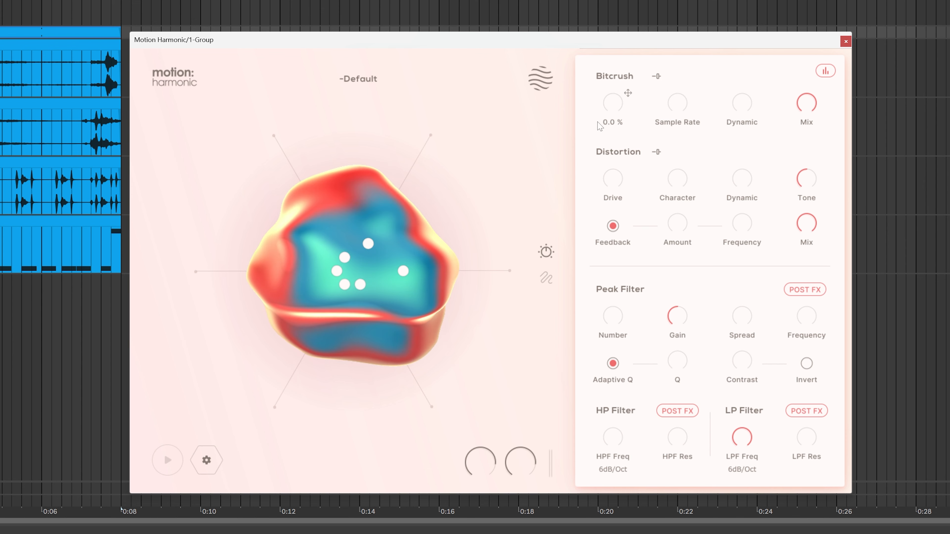
Assign the Bitcrush Sample Rate to the audio-driven centre point and check its effect in the Bitcrush and Distortion displays.
{"action": "mouse_move", "coordinate": [693, 94]}
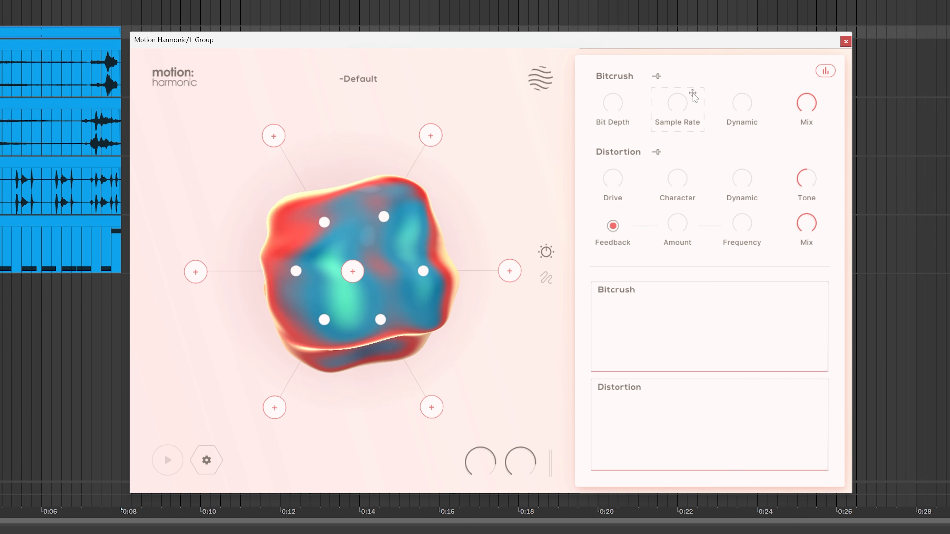
{"action": "left_click_drag", "start_coordinate": [694, 98], "coordinate": [372, 309]}
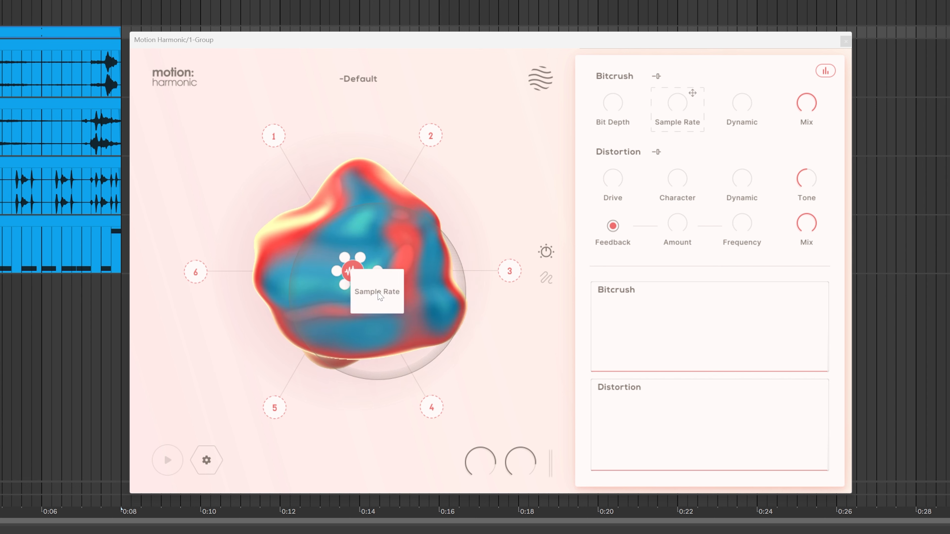
{"action": "mouse_move", "coordinate": [368, 288]}
{"action": "left_mouse_down"}
{"action": "mouse_move", "coordinate": [453, 340]}
{"action": "mouse_move", "coordinate": [364, 277]}
{"action": "left_mouse_up"}
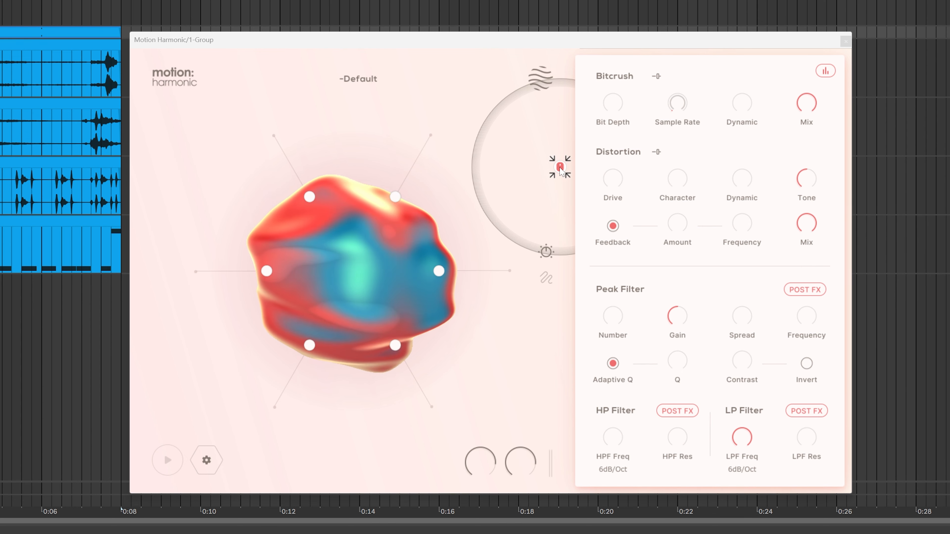
{"action": "mouse_move", "coordinate": [657, 132]}
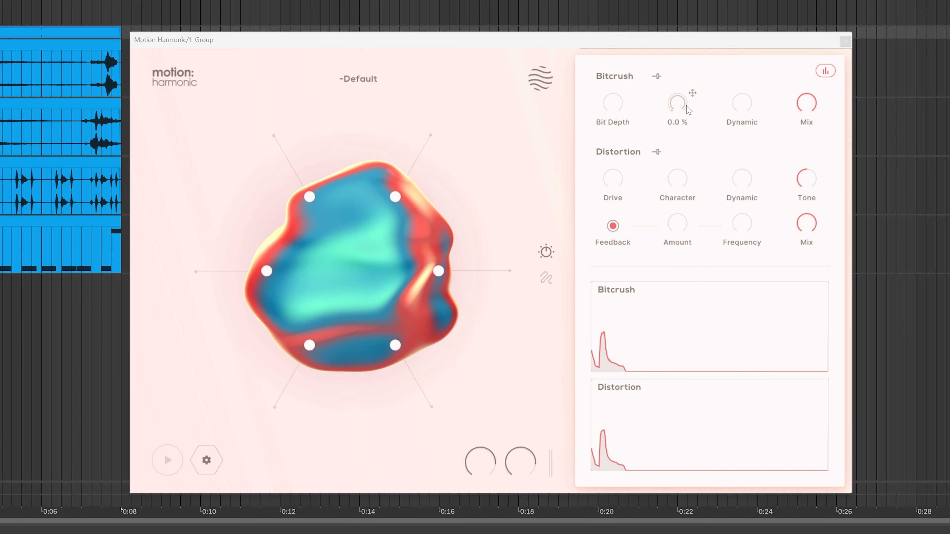
{"action": "left_click", "coordinate": [825, 71]}
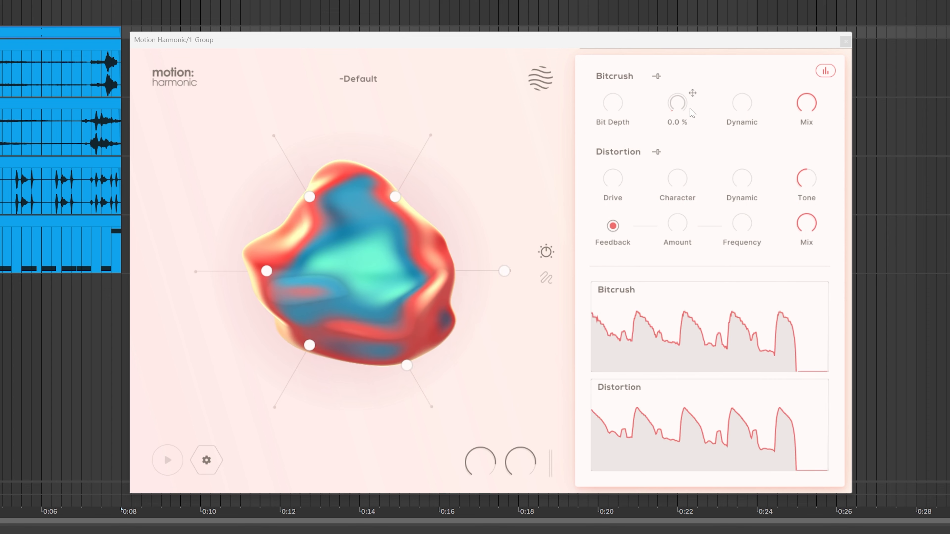
Lower the Threshold of the centre point holding the Sample Rate assignment and close its assignment settings.
{"action": "left_click", "coordinate": [546, 277]}
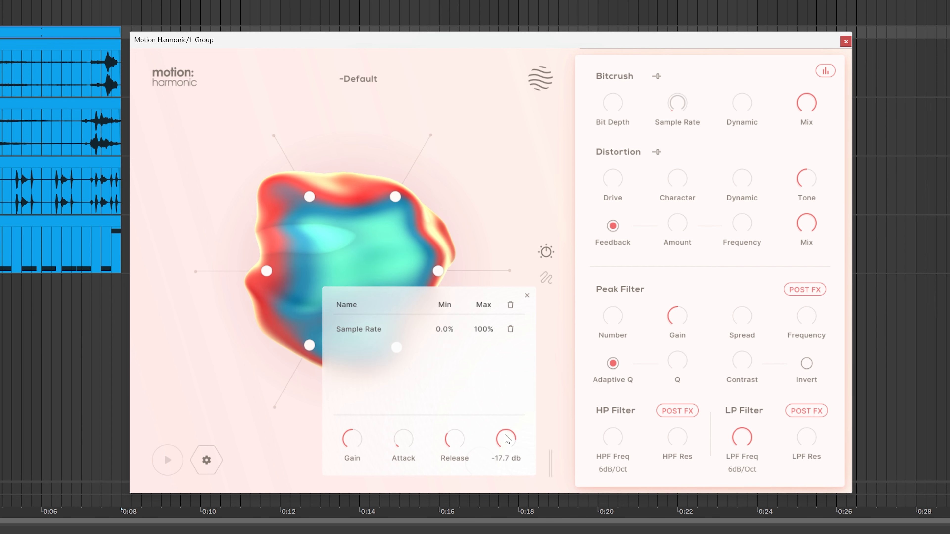
{"action": "left_click_drag", "start_coordinate": [505, 435], "coordinate": [506, 454]}
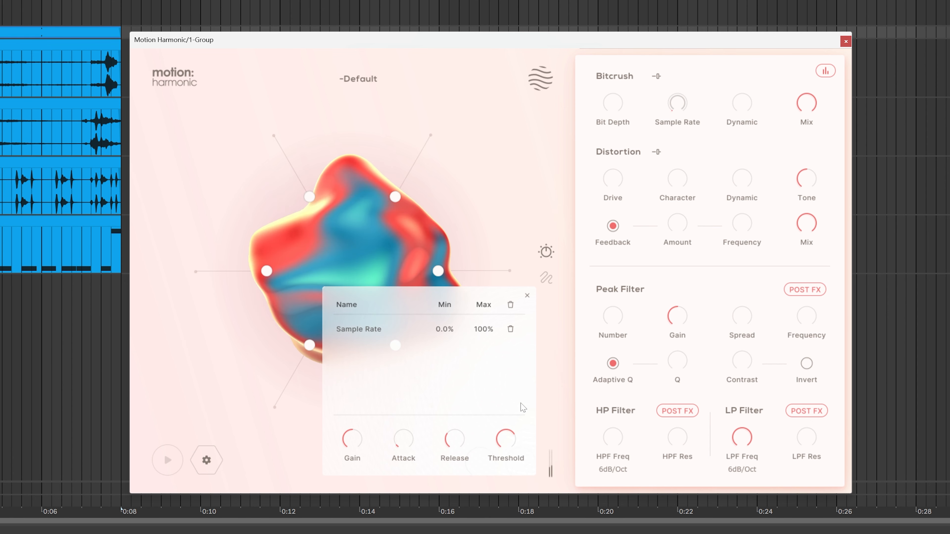
{"action": "left_click", "coordinate": [527, 295]}
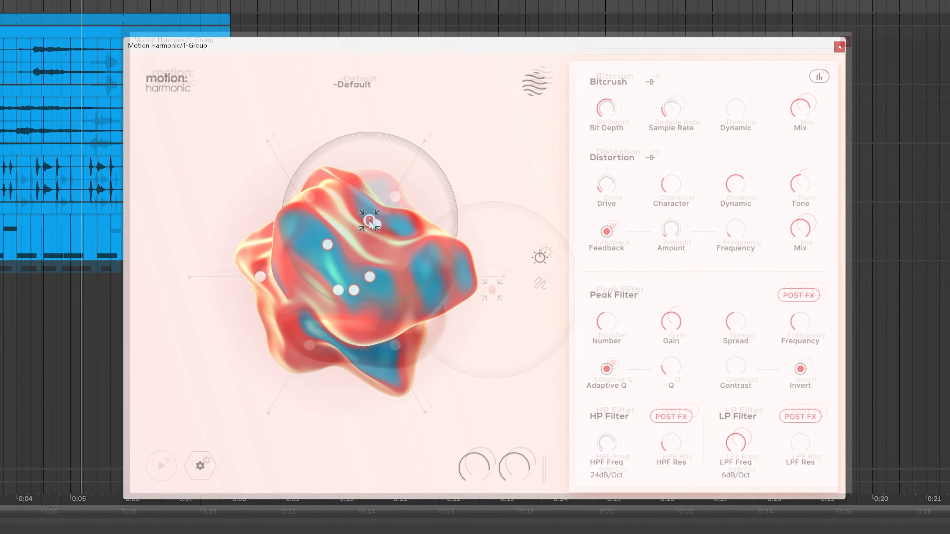
Show the cursor and path settings and move the motion point around the shape in Attract mode.
{"action": "left_click_drag", "start_coordinate": [365, 220], "coordinate": [544, 291]}
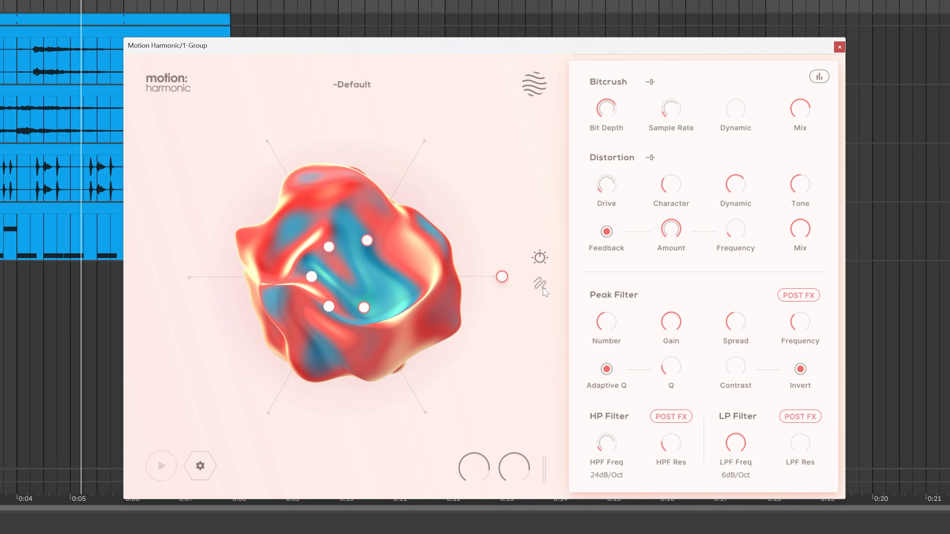
{"action": "left_click", "coordinate": [541, 286]}
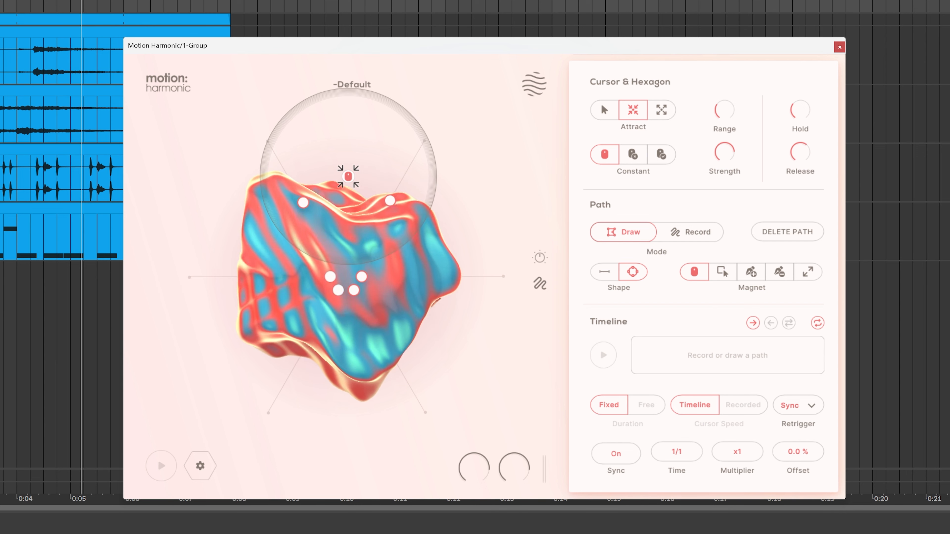
{"action": "left_click_drag", "start_coordinate": [403, 150], "coordinate": [306, 163]}
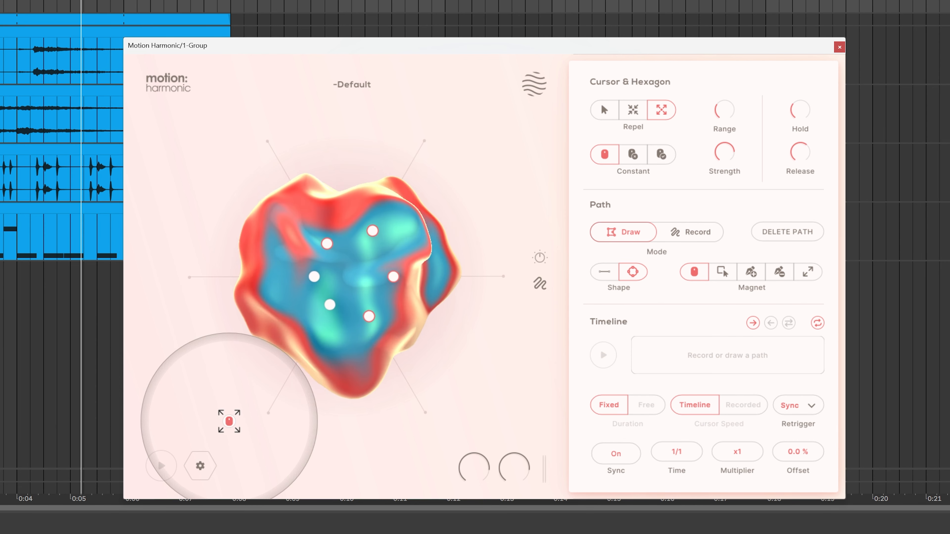
Increase the cursor's Range and Hold, reduce its Strength, and test the settings with the motion point.
{"action": "left_click_drag", "start_coordinate": [733, 109], "coordinate": [723, 57]}
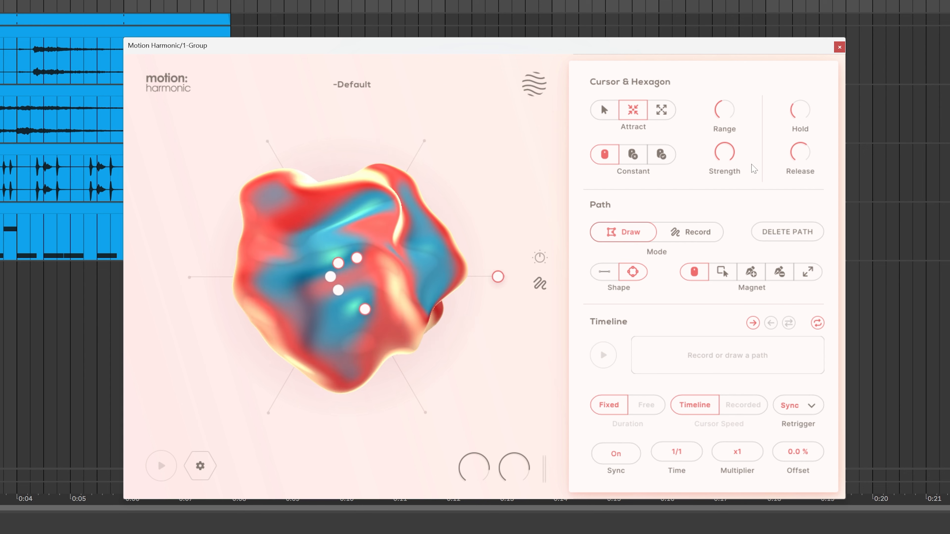
{"action": "left_click_drag", "start_coordinate": [714, 199], "coordinate": [714, 240]}
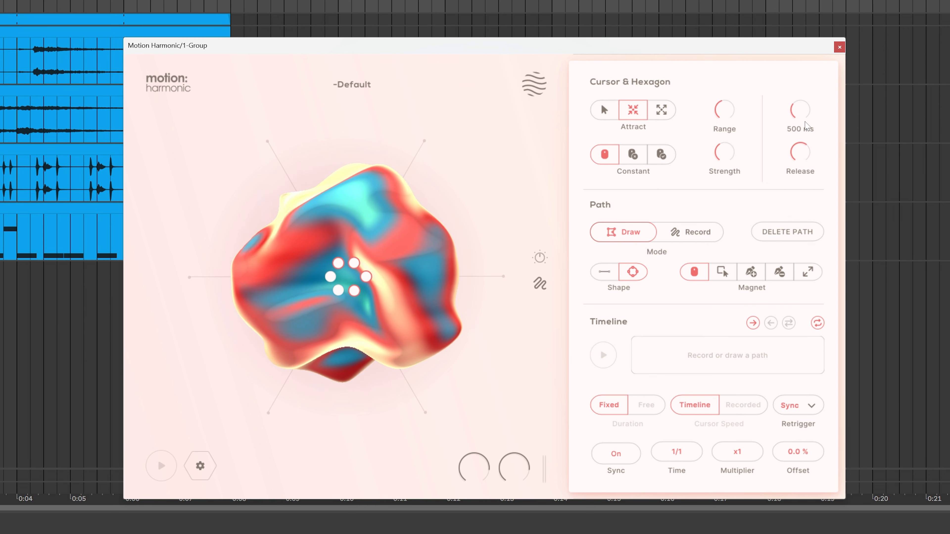
{"action": "left_click_drag", "start_coordinate": [800, 113], "coordinate": [801, 99]}
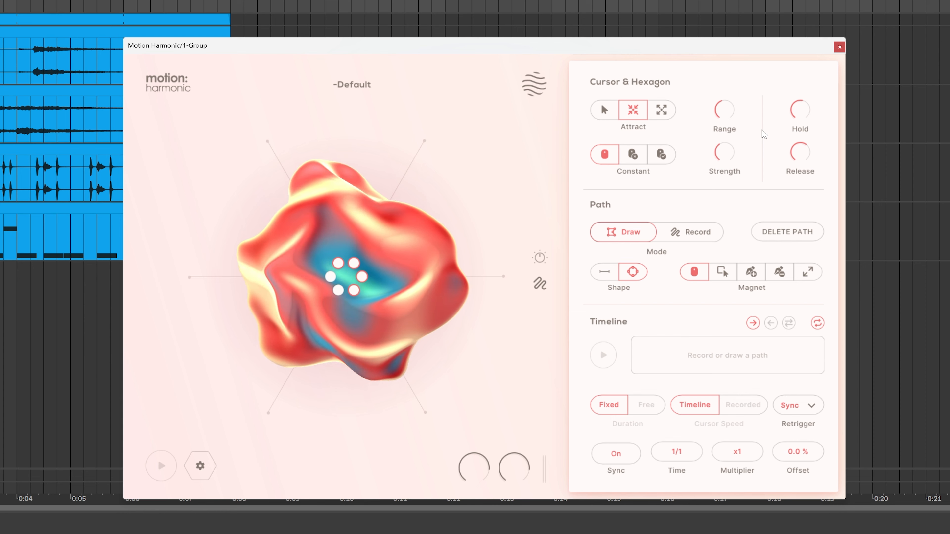
{"action": "left_click_drag", "start_coordinate": [376, 254], "coordinate": [384, 194]}
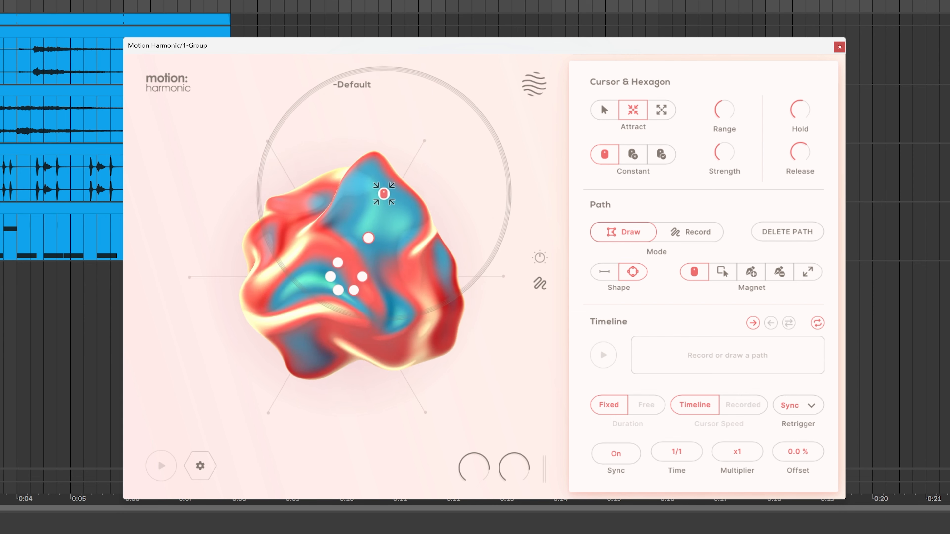
Try different cursor Hold and Release times, including a 1.44 s Hold, by moving the motion point across the shape.
{"action": "left_click_drag", "start_coordinate": [488, 243], "coordinate": [466, 144]}
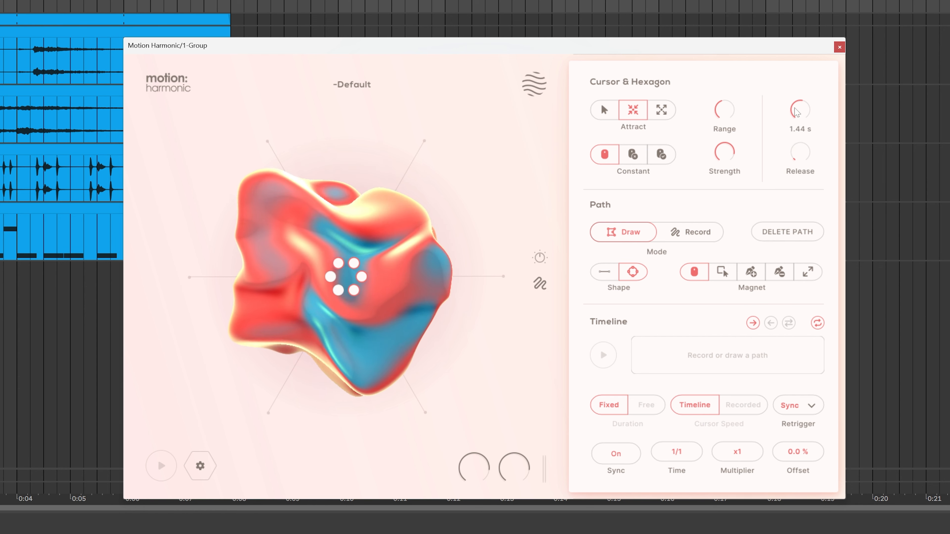
{"action": "left_click_drag", "start_coordinate": [365, 244], "coordinate": [521, 162]}
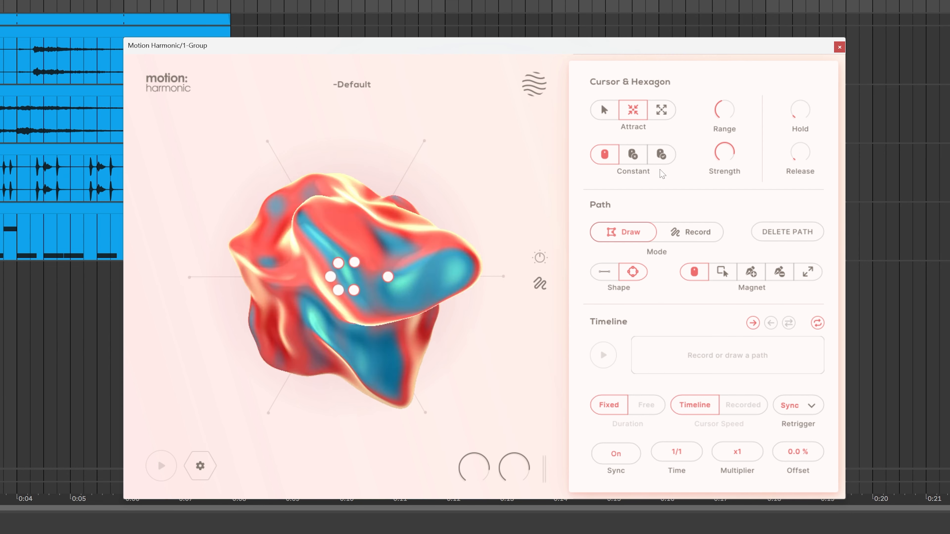
{"action": "mouse_move", "coordinate": [800, 156]}
{"action": "mouse_move", "coordinate": [803, 91]}
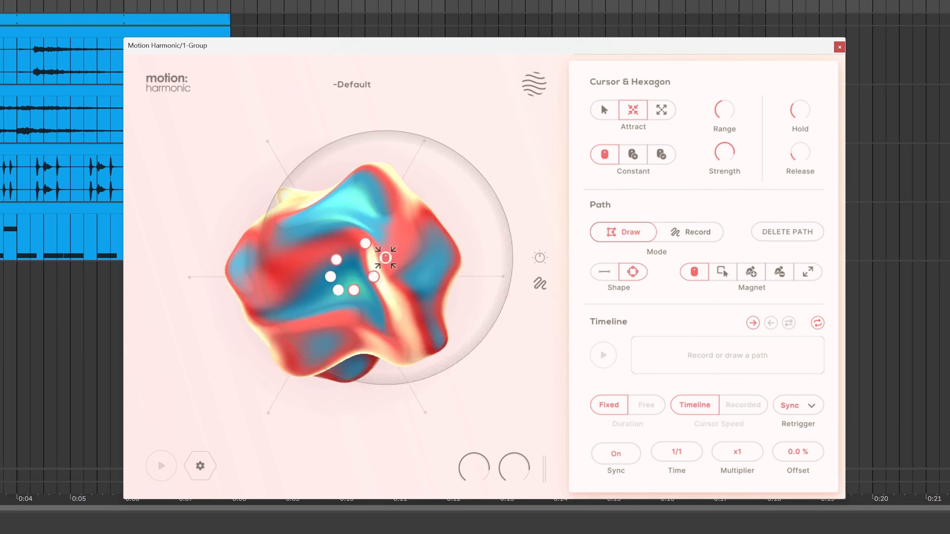
{"action": "mouse_move", "coordinate": [735, 156]}
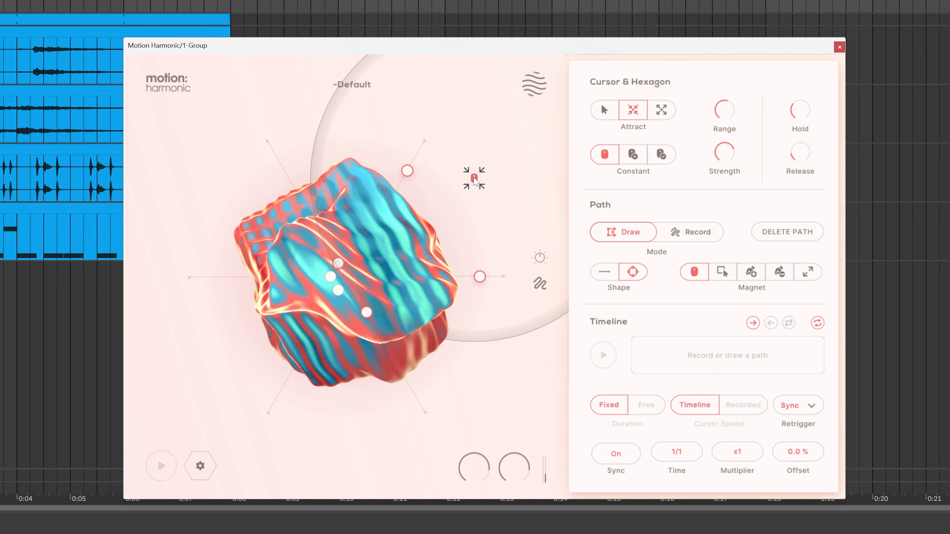
Fine-tune the cursor's Strength, Release and Hold.
{"action": "left_click_drag", "start_coordinate": [725, 150], "coordinate": [801, 114]}
{"action": "left_click_drag", "start_coordinate": [805, 157], "coordinate": [805, 154]}
{"action": "left_click_drag", "start_coordinate": [801, 112], "coordinate": [794, 114]}
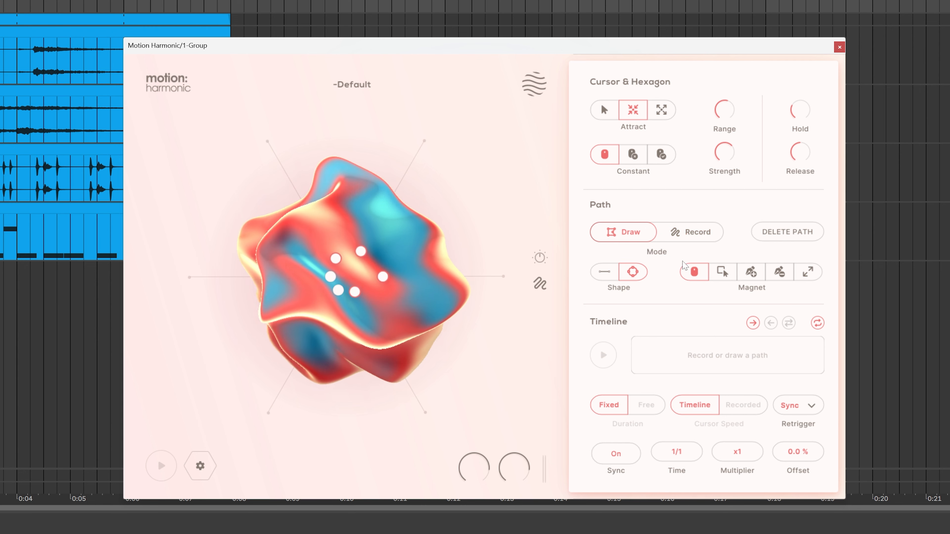
Draw a hexagonal straight-line path around the shape, with points near the six motion axes, and start playing it.
{"action": "left_click", "coordinate": [606, 273]}
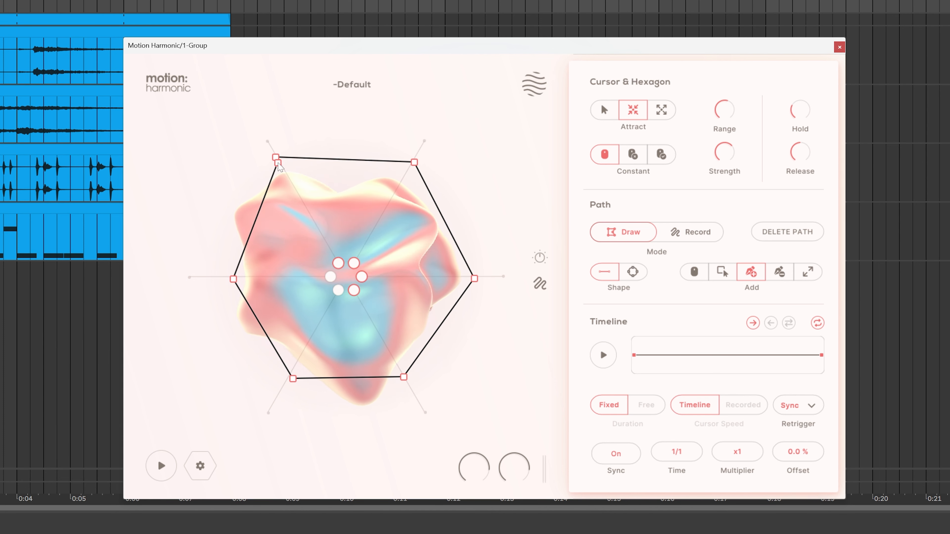
{"action": "left_click", "coordinate": [604, 355]}
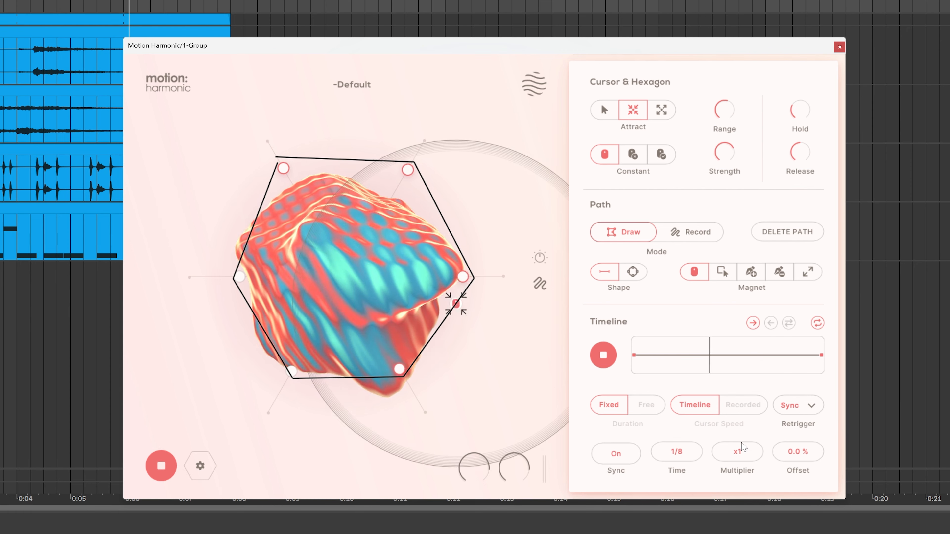
Try a path Time of 16/1 with a x32 Multiplier and experiment with the Offset.
{"action": "scroll", "coordinate": [742, 447], "scroll_direction": "up", "scroll_amount": 5}
{"action": "scroll", "coordinate": [682, 453], "scroll_direction": "up", "scroll_amount": 7}
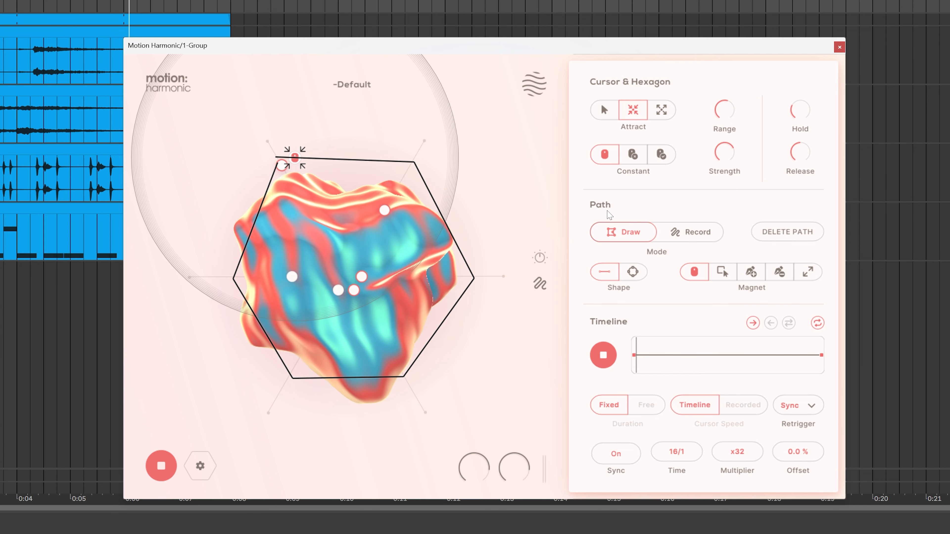
{"action": "left_click_drag", "start_coordinate": [798, 455], "coordinate": [804, 438]}
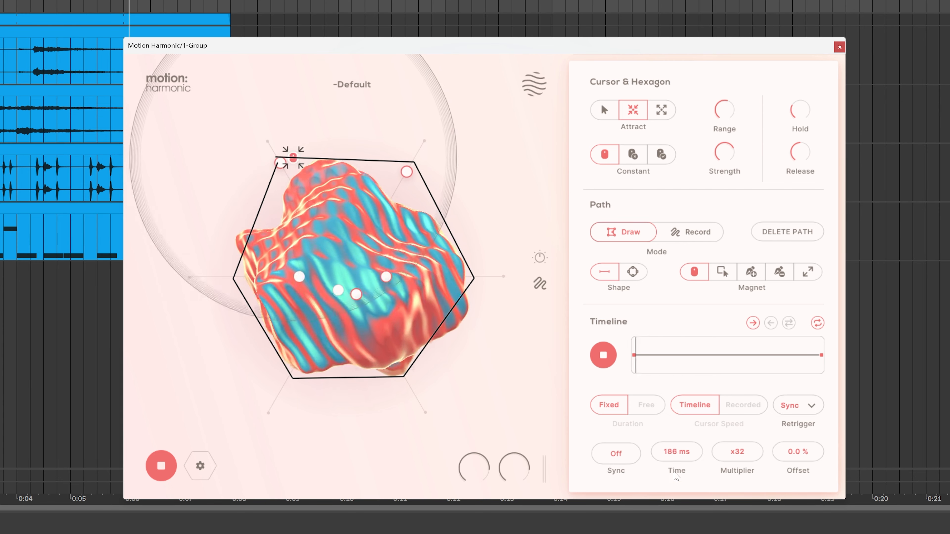
Set the unsynced path Time to 1.81 s with a x1 Multiplier, enable looping, and stop the playback.
{"action": "left_click_drag", "start_coordinate": [676, 475], "coordinate": [677, 422]}
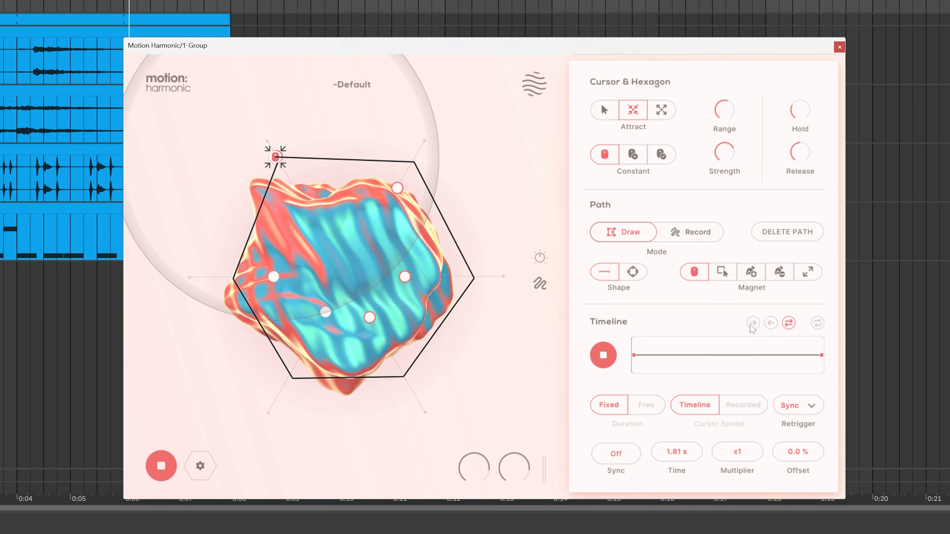
{"action": "left_click", "coordinate": [818, 323]}
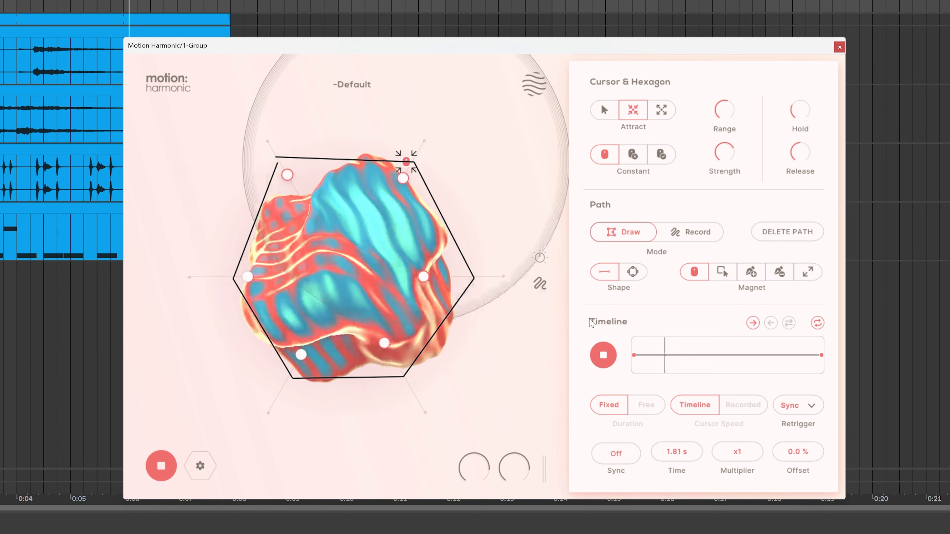
{"action": "left_click", "coordinate": [603, 355]}
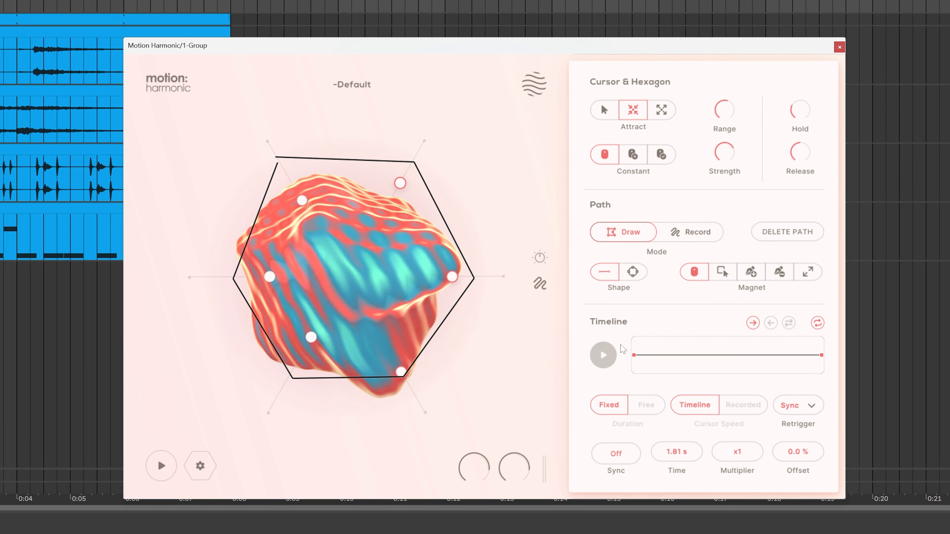
Reshape the hexagonal path by moving its upper-right, lower-right, lower-left and left points with the Select tool.
{"action": "left_click", "coordinate": [722, 273]}
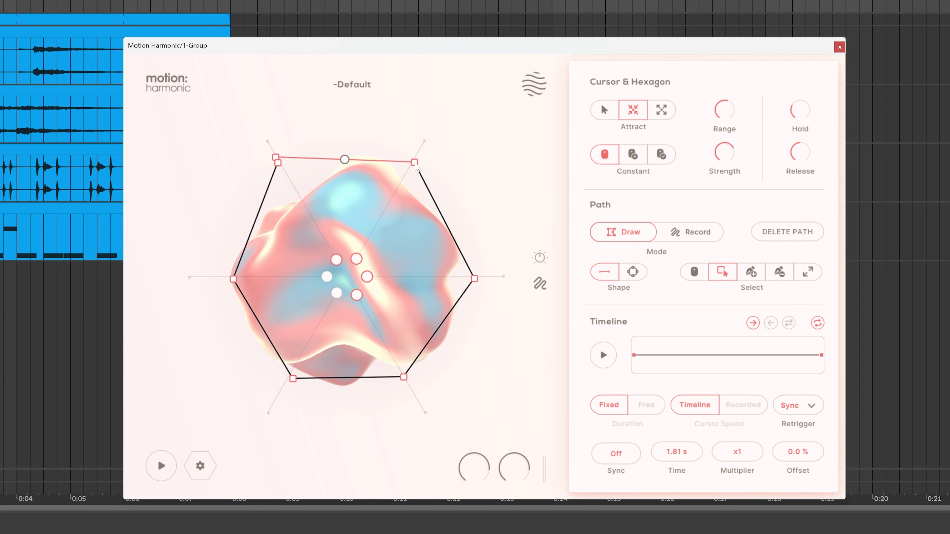
{"action": "left_click_drag", "start_coordinate": [415, 163], "coordinate": [397, 200]}
{"action": "left_click_drag", "start_coordinate": [368, 242], "coordinate": [404, 171]}
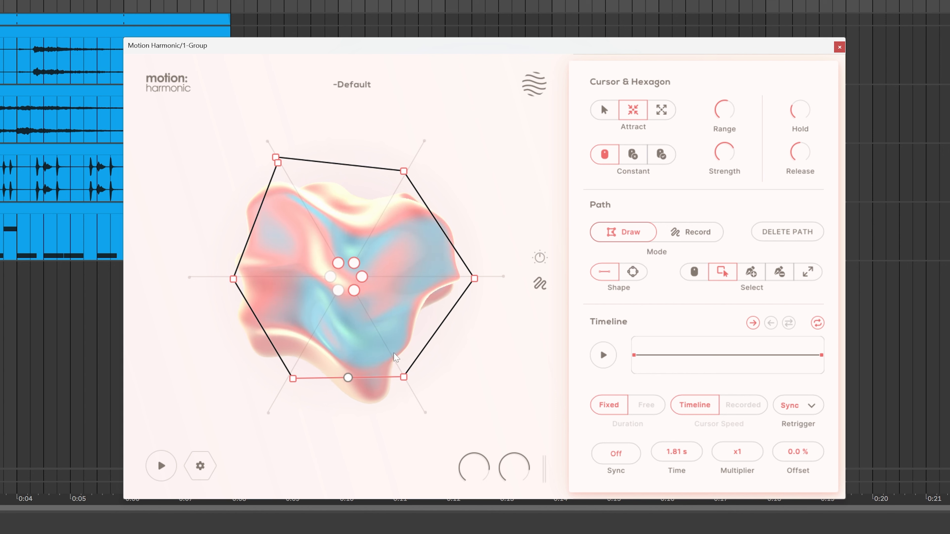
{"action": "left_click_drag", "start_coordinate": [406, 377], "coordinate": [446, 354]}
{"action": "left_click_drag", "start_coordinate": [292, 379], "coordinate": [348, 342]}
{"action": "left_click_drag", "start_coordinate": [234, 279], "coordinate": [274, 256]}
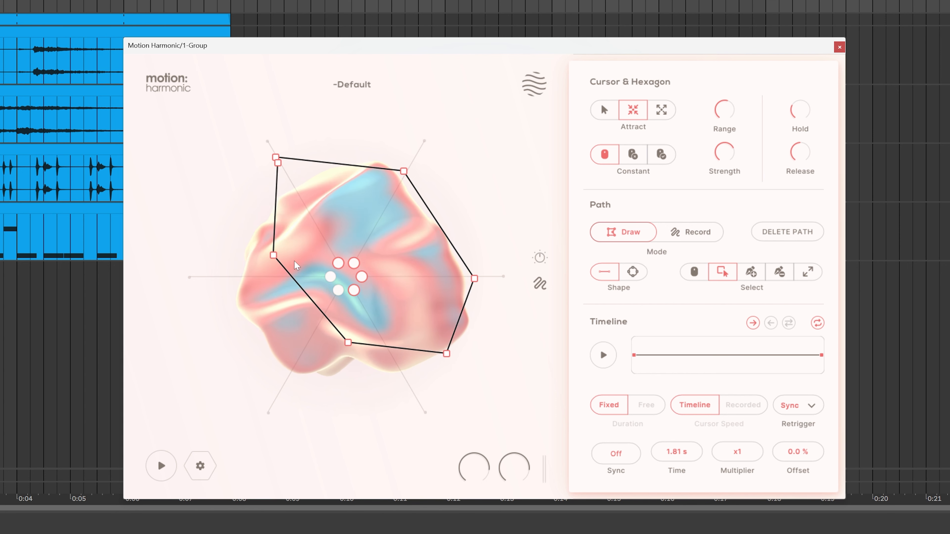
Delete the path's left point and bend its left, upper and upper-right segments into curves.
{"action": "left_click", "coordinate": [774, 276]}
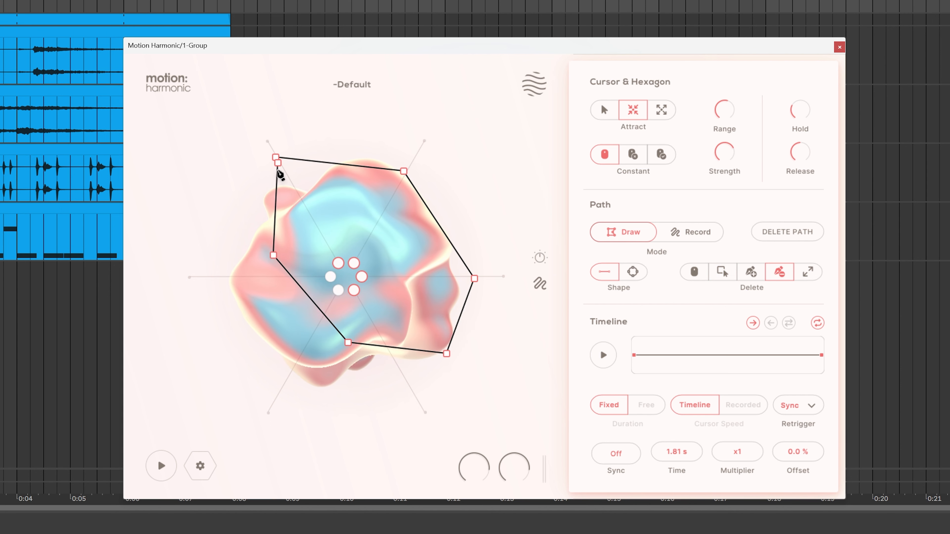
{"action": "left_click", "coordinate": [273, 256]}
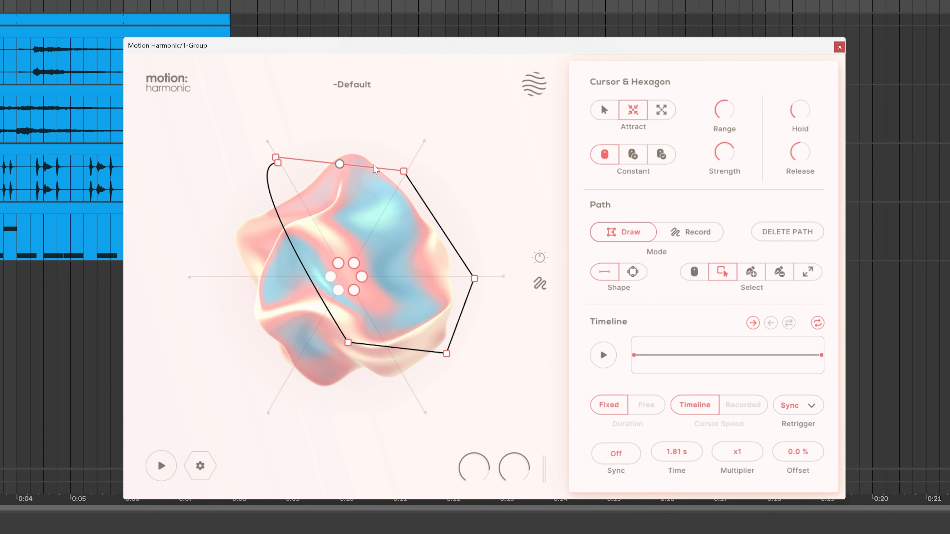
{"action": "left_click_drag", "start_coordinate": [343, 165], "coordinate": [346, 188]}
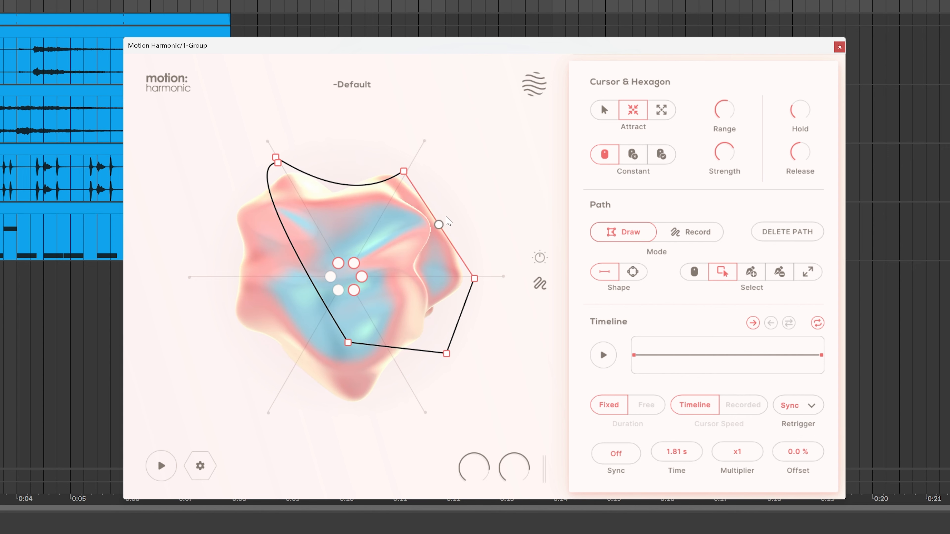
{"action": "left_click_drag", "start_coordinate": [441, 226], "coordinate": [468, 217]}
{"action": "left_click_drag", "start_coordinate": [474, 279], "coordinate": [481, 276]}
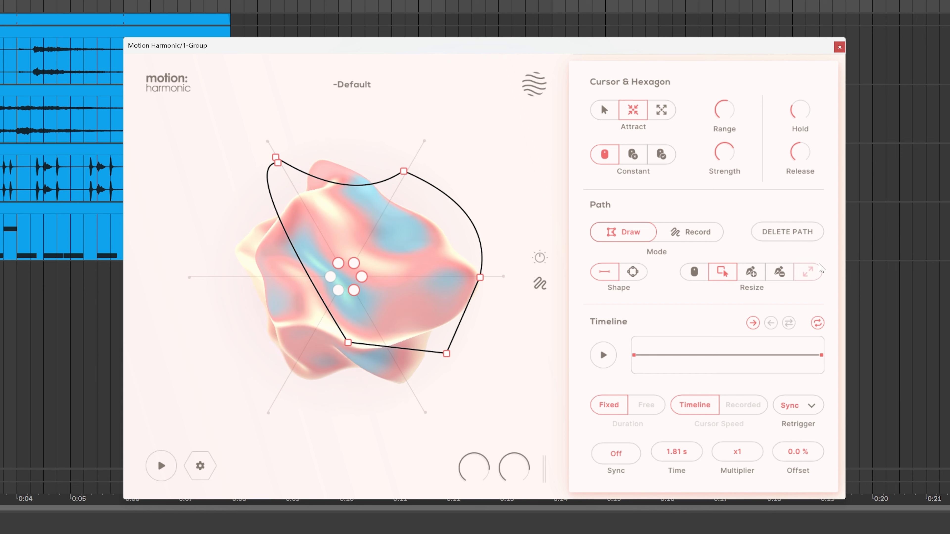
Shift the whole path slightly up and to the right with the Resize tool.
{"action": "left_click", "coordinate": [812, 276]}
{"action": "mouse_move", "coordinate": [424, 244]}
{"action": "left_mouse_down"}
{"action": "mouse_move", "coordinate": [360, 243]}
{"action": "mouse_move", "coordinate": [402, 201]}
{"action": "mouse_move", "coordinate": [419, 257]}
{"action": "mouse_move", "coordinate": [427, 236]}
{"action": "left_mouse_up"}
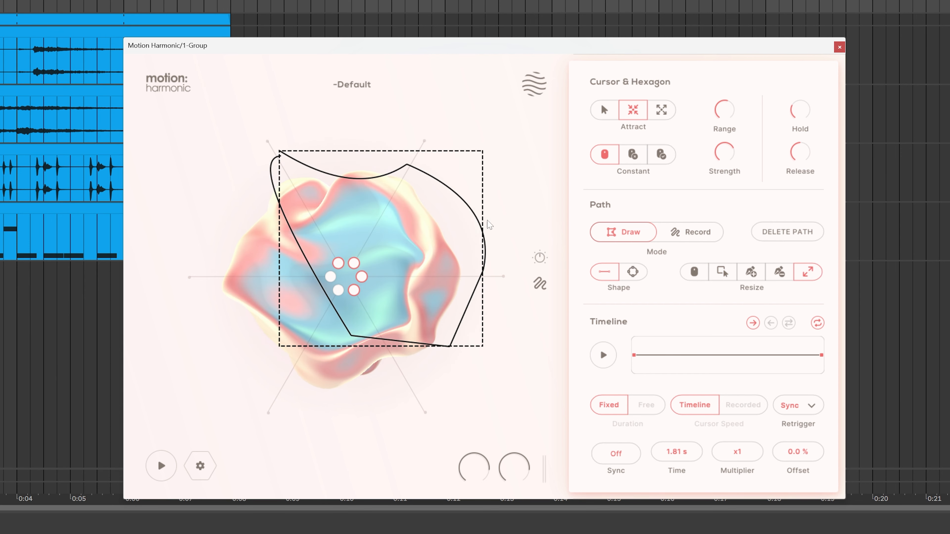
Narrow and shorten the path with the Resize tool and shift it slightly up and to the right.
{"action": "left_click_drag", "start_coordinate": [483, 210], "coordinate": [441, 209]}
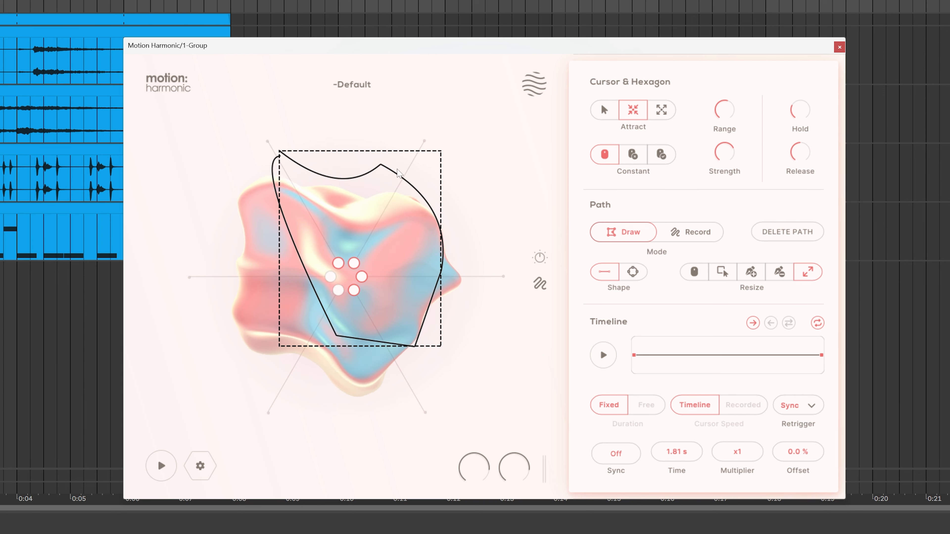
{"action": "left_click_drag", "start_coordinate": [372, 250], "coordinate": [387, 244]}
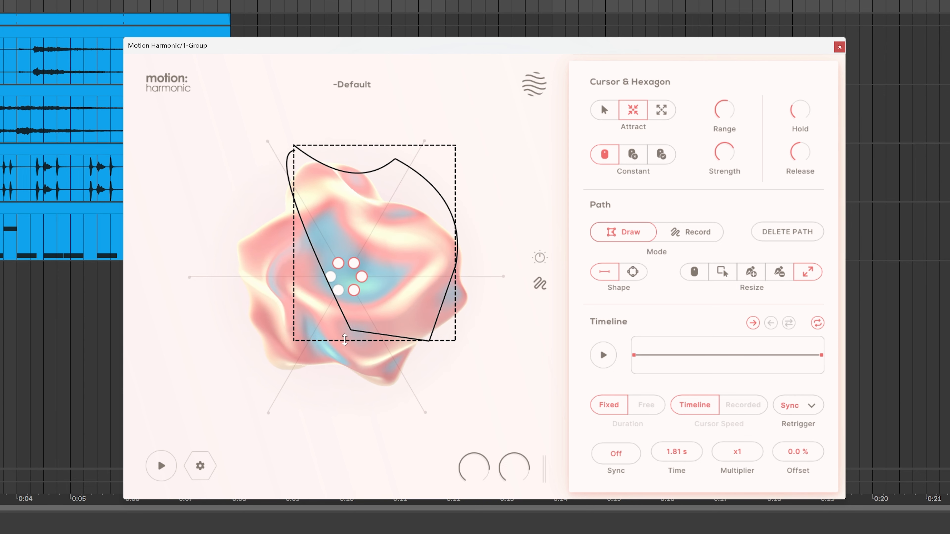
{"action": "left_click_drag", "start_coordinate": [354, 341], "coordinate": [354, 321]}
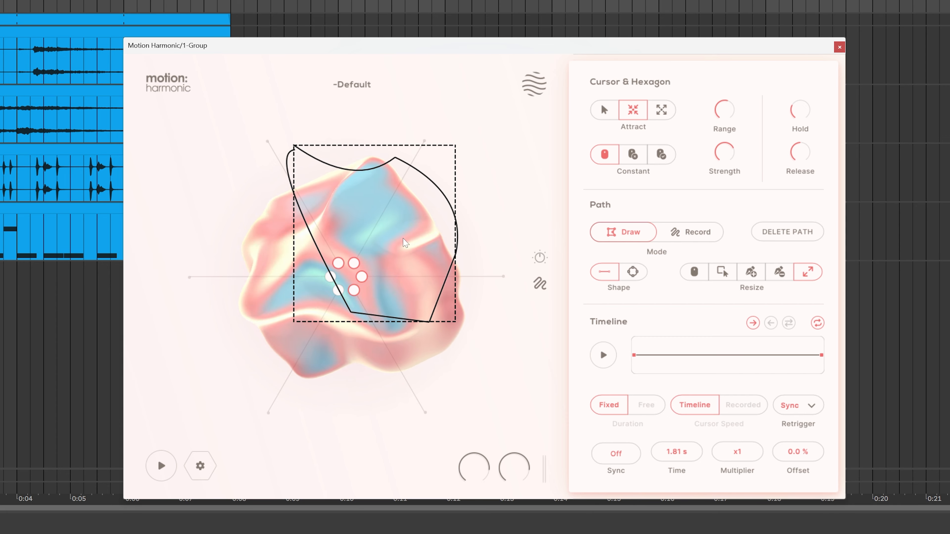
Play the path and reshape it with the Select tool, bringing its two upper-left end points together and moving its right and lower-right points outward.
{"action": "key", "text": "space"}
{"action": "left_click", "coordinate": [694, 272]}
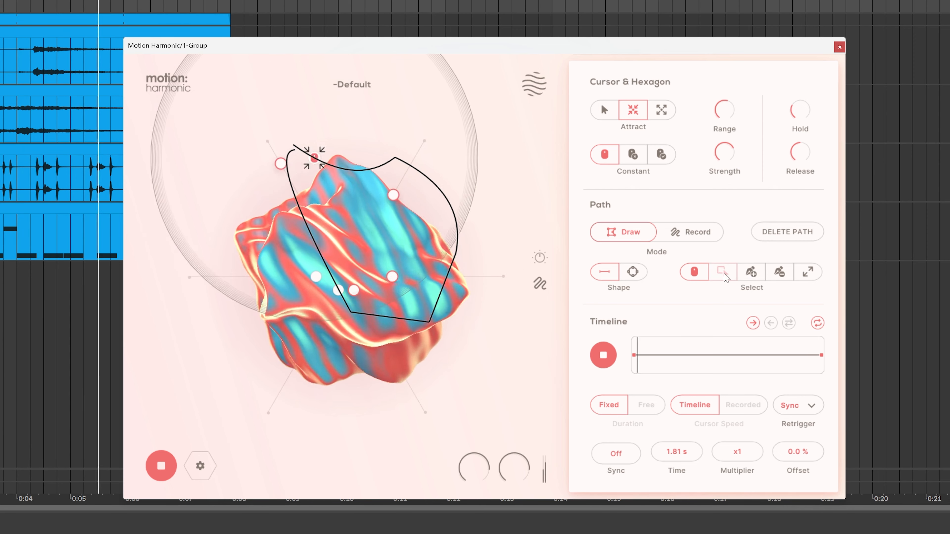
{"action": "left_click", "coordinate": [721, 273]}
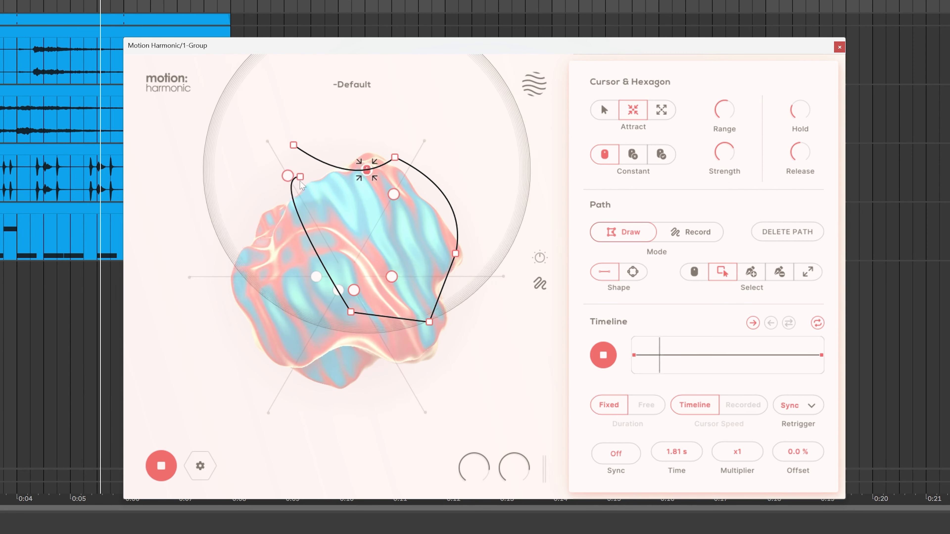
{"action": "left_click_drag", "start_coordinate": [300, 180], "coordinate": [301, 202]}
{"action": "left_click_drag", "start_coordinate": [294, 146], "coordinate": [304, 200]}
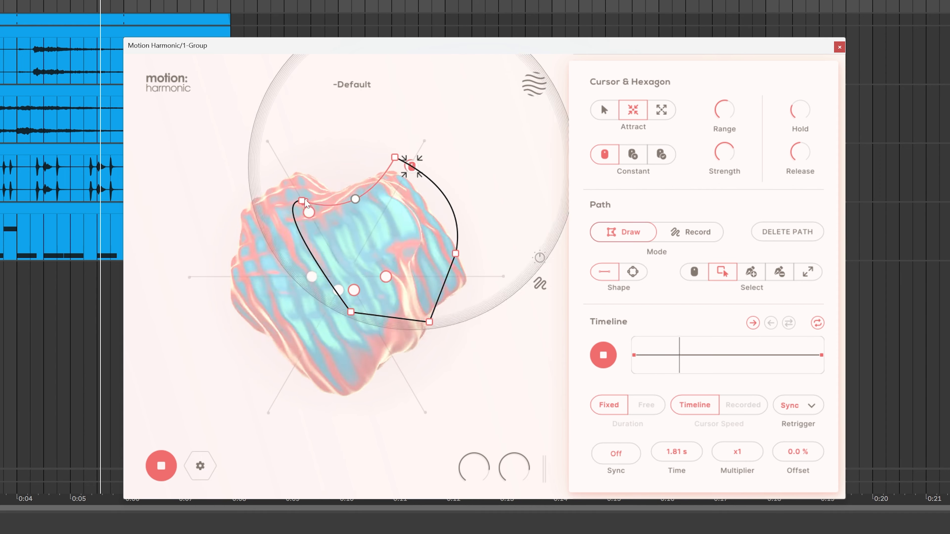
{"action": "left_click", "coordinate": [429, 322]}
{"action": "left_click_drag", "start_coordinate": [430, 322], "coordinate": [474, 336]}
{"action": "left_click_drag", "start_coordinate": [456, 254], "coordinate": [494, 253]}
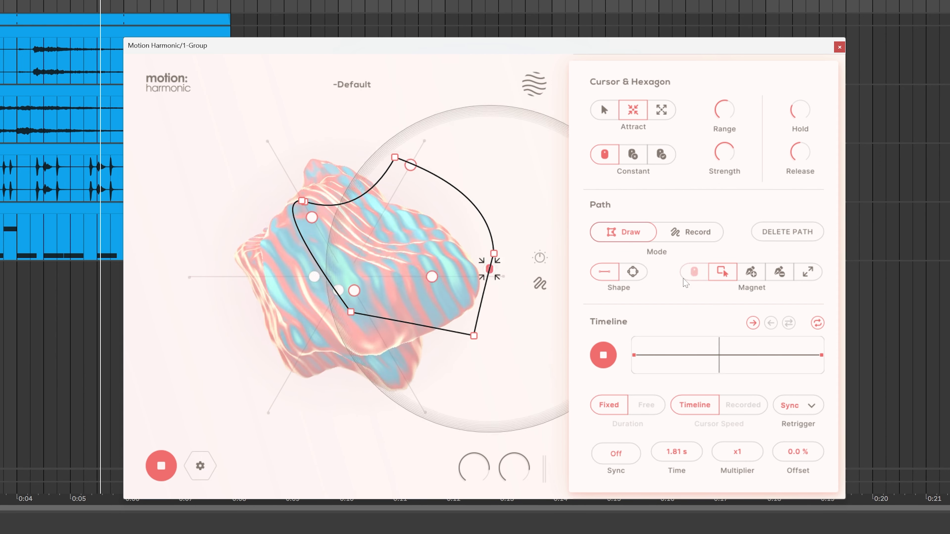
Return to the Magnet tool and delete the path.
{"action": "left_click", "coordinate": [698, 275]}
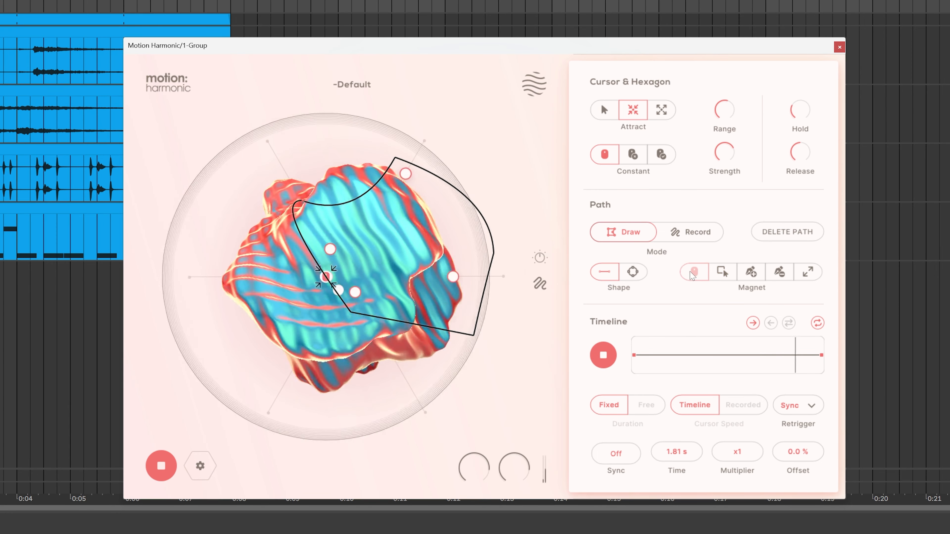
{"action": "mouse_move", "coordinate": [729, 132]}
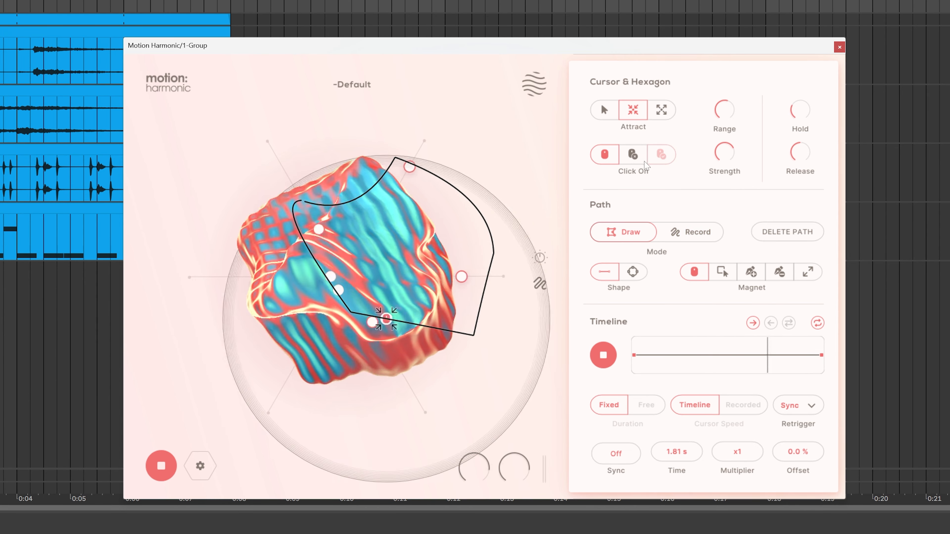
{"action": "left_click", "coordinate": [767, 237]}
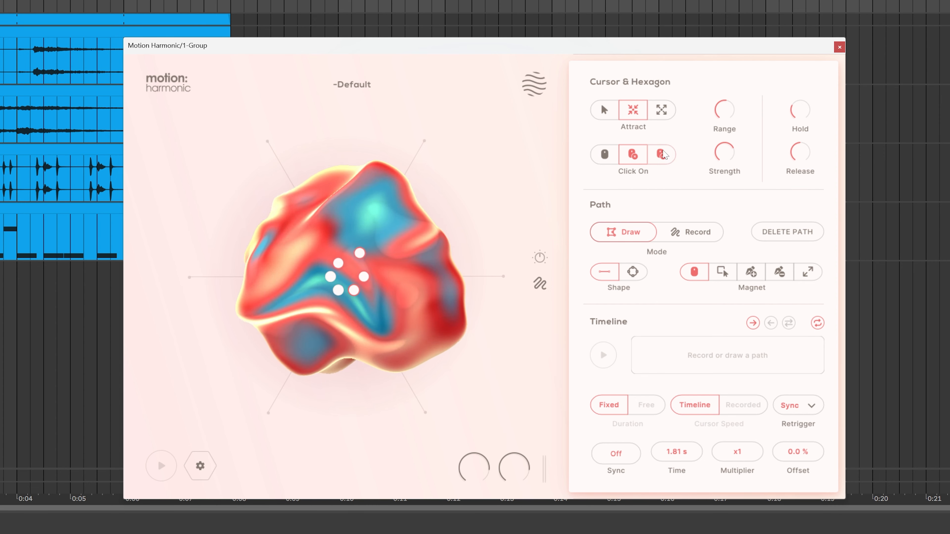
Set the cursor to Repel and try its Click Off and Click On modes on the hexagon.
{"action": "left_click", "coordinate": [633, 154]}
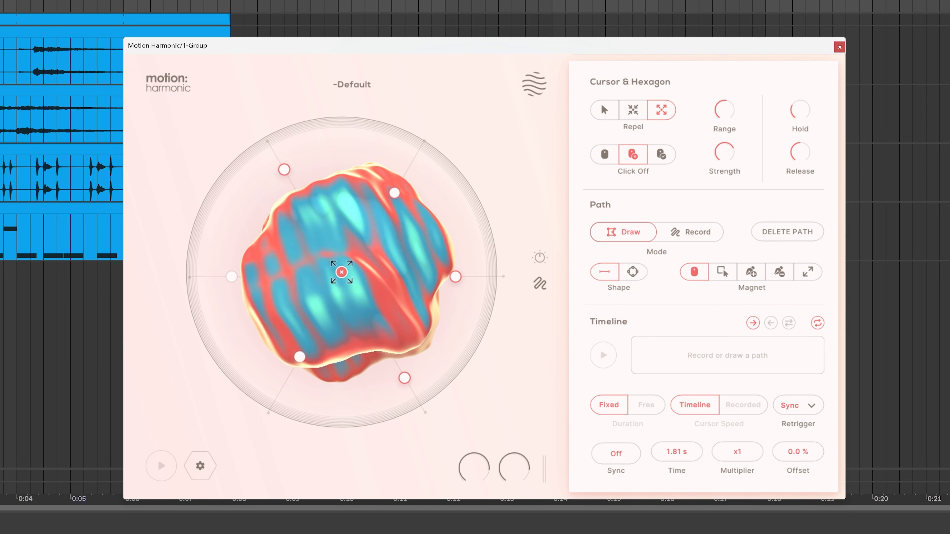
{"action": "left_click", "coordinate": [660, 155]}
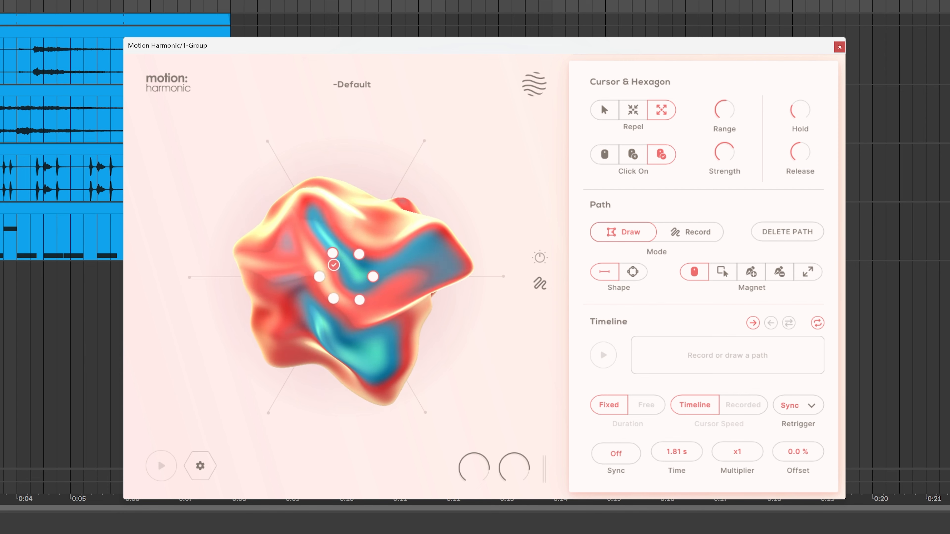
{"action": "left_click", "coordinate": [345, 278]}
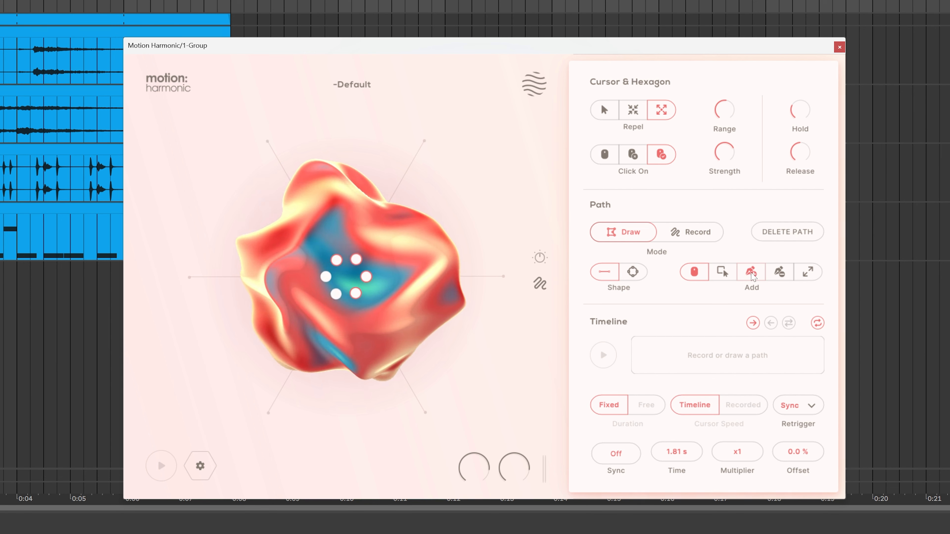
Draw an open zigzag path of six points across the hexagon with the Add tool and the straight-line shape.
{"action": "left_click", "coordinate": [751, 272]}
{"action": "left_click", "coordinate": [288, 203]}
{"action": "left_click", "coordinate": [392, 210]}
{"action": "left_click", "coordinate": [330, 282]}
{"action": "left_click", "coordinate": [391, 332]}
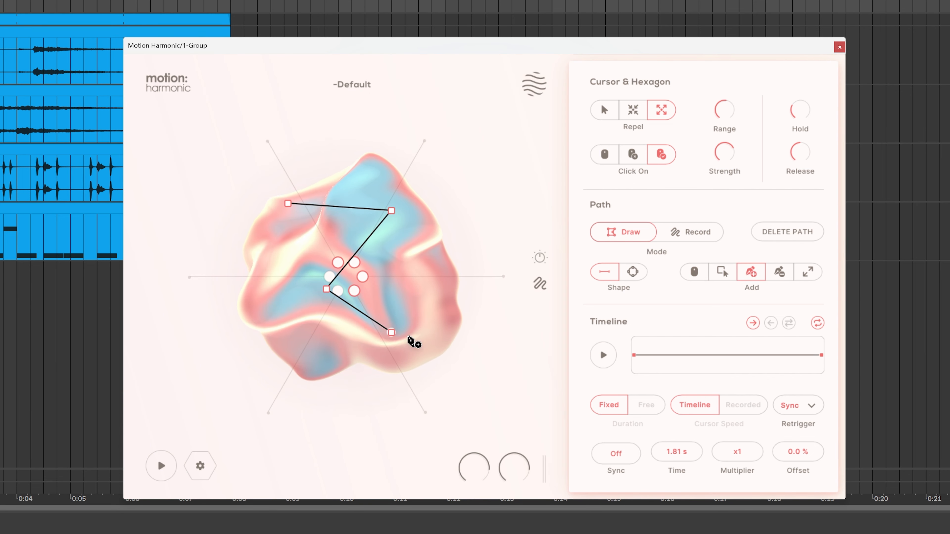
{"action": "left_click", "coordinate": [465, 272]}
{"action": "left_click", "coordinate": [441, 181]}
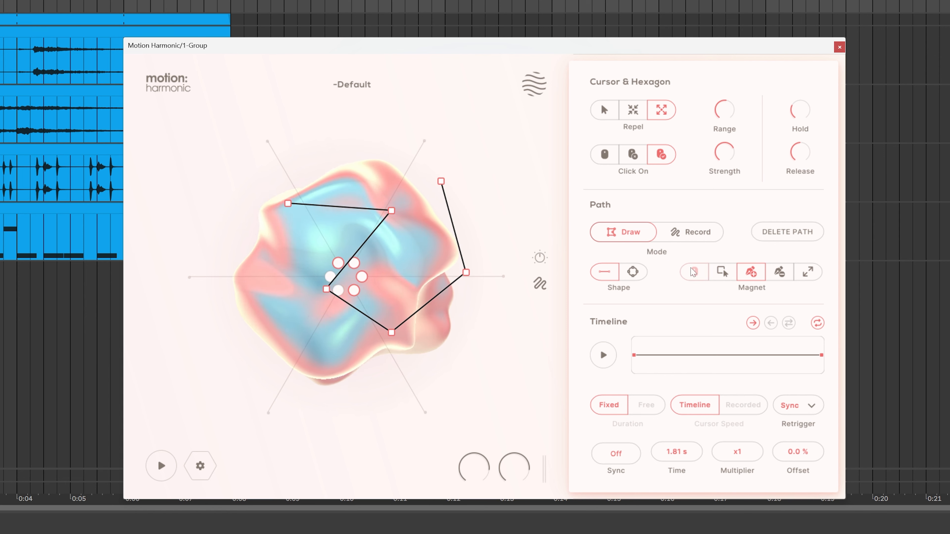
Set the path's diagonal second segment to Mouse Off using the Select tool.
{"action": "left_click", "coordinate": [722, 272]}
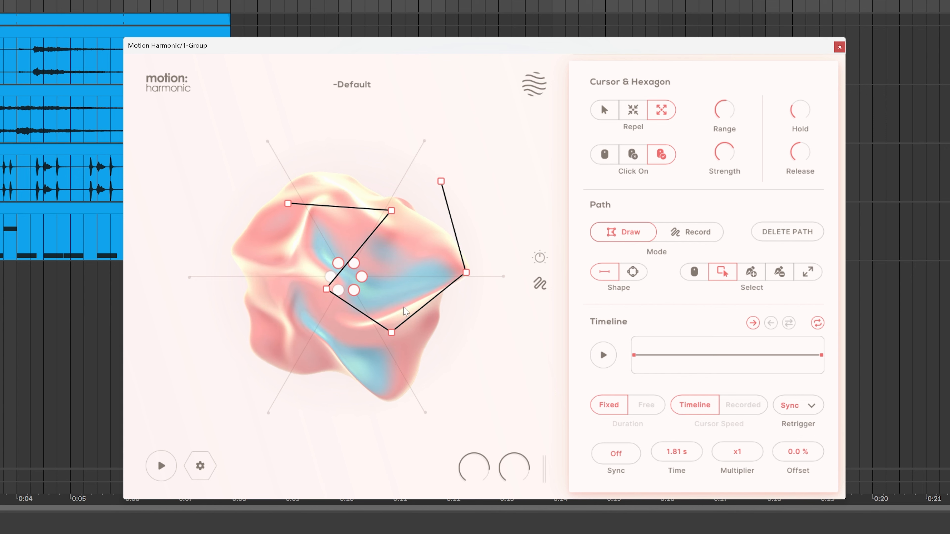
{"action": "right_click", "coordinate": [374, 233]}
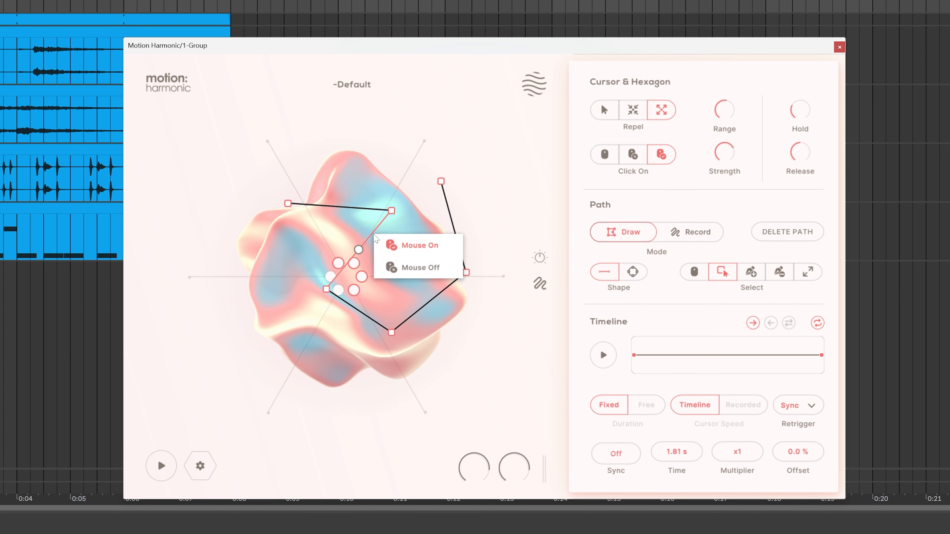
{"action": "left_click", "coordinate": [419, 269]}
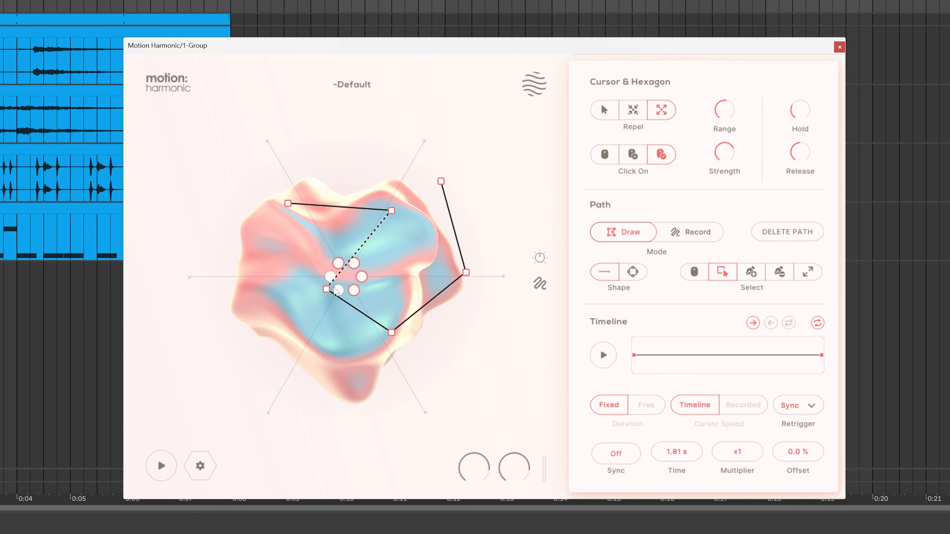
Play the zigzag path with the cursor in Click On mode and switch the cursor to Click Off for comparison.
{"action": "left_click", "coordinate": [661, 155]}
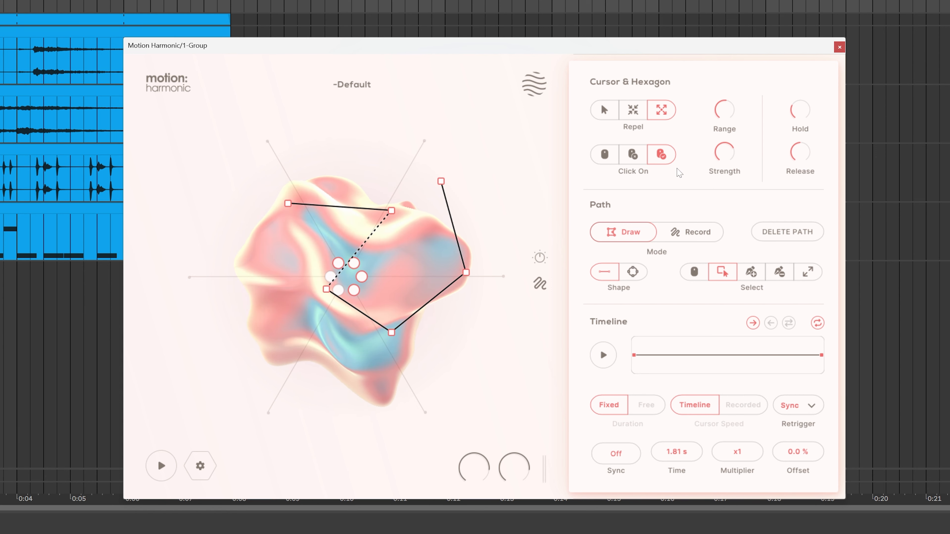
{"action": "left_click", "coordinate": [604, 355]}
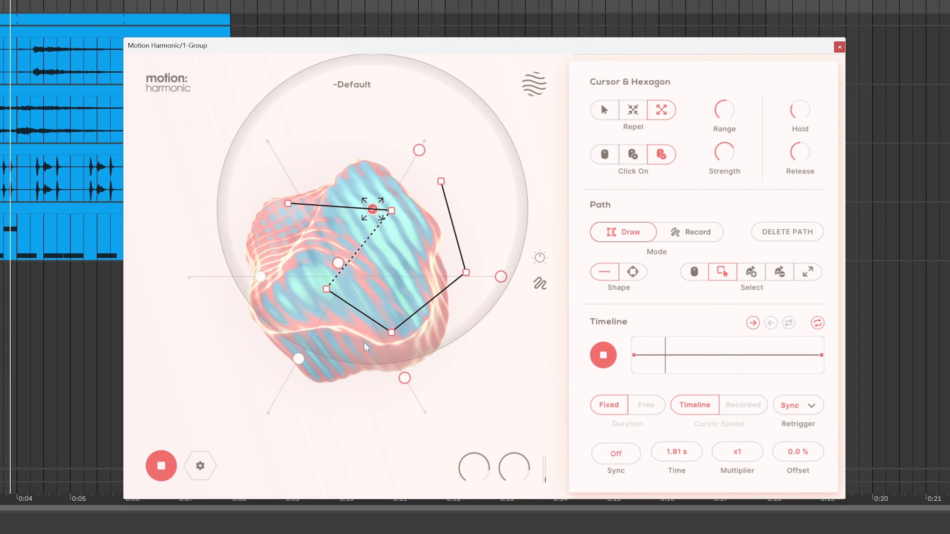
{"action": "mouse_move", "coordinate": [722, 157]}
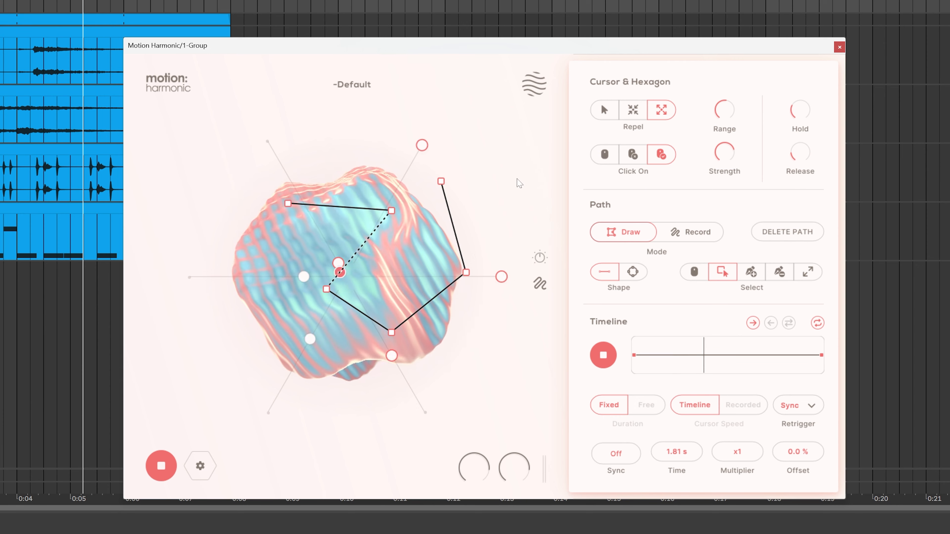
{"action": "left_click", "coordinate": [637, 156]}
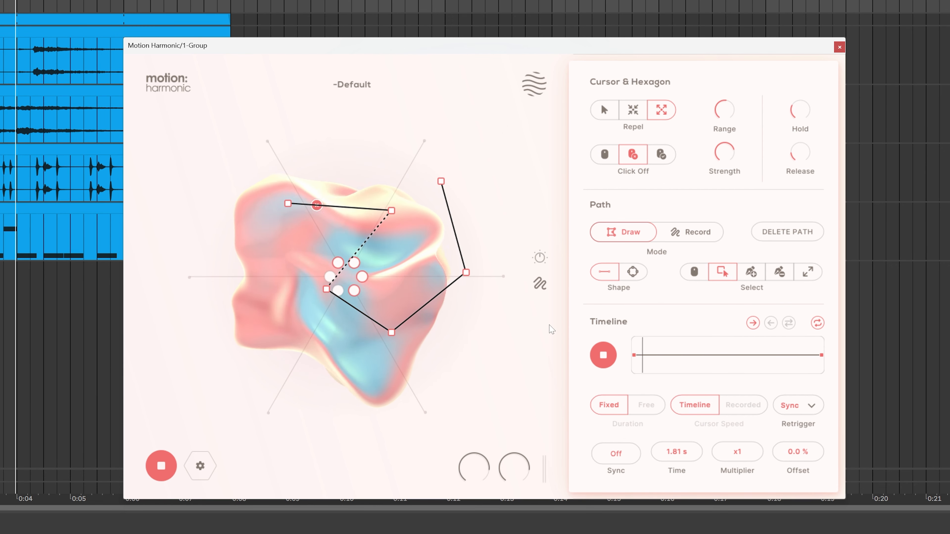
Replace the zigzag path with a circular path and centre it on the hexagon with the Resize tool.
{"action": "left_click", "coordinate": [769, 229]}
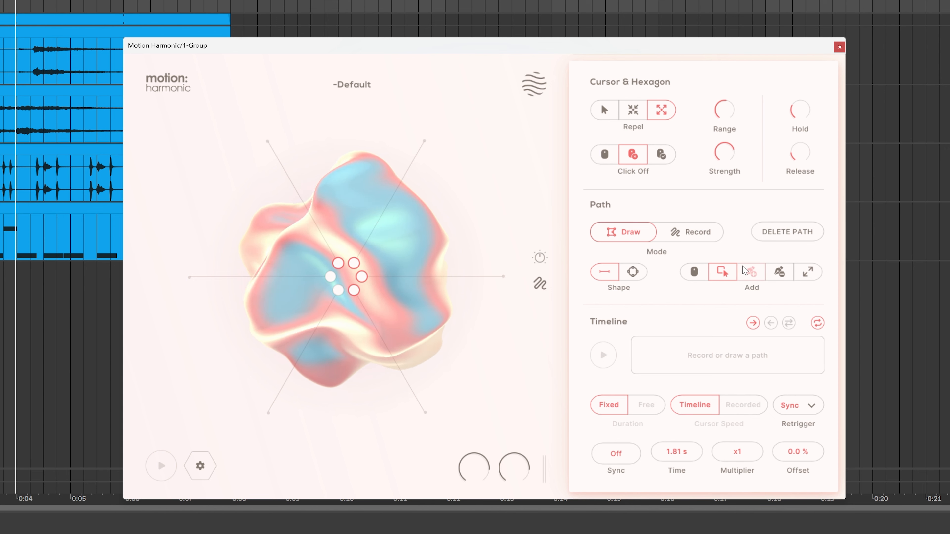
{"action": "left_click", "coordinate": [750, 272]}
{"action": "left_click", "coordinate": [633, 271]}
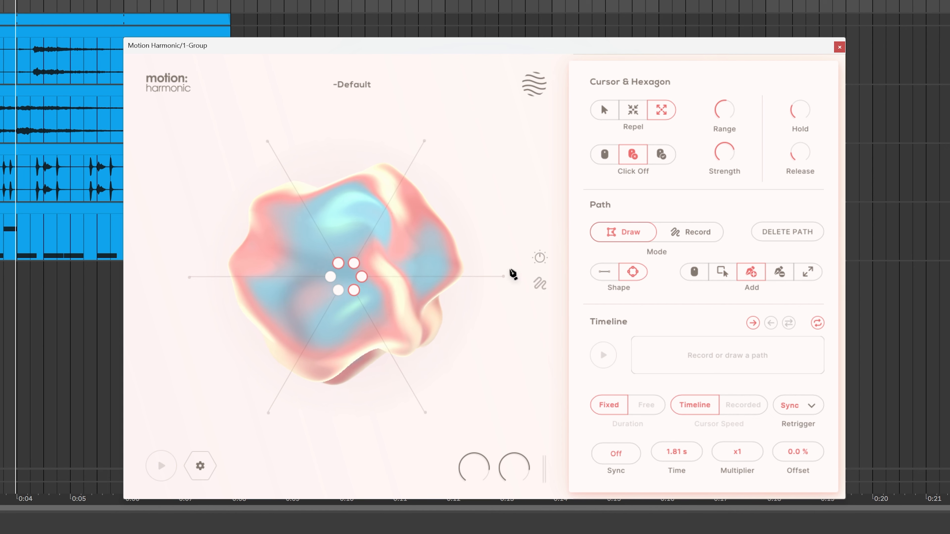
{"action": "left_click_drag", "start_coordinate": [315, 225], "coordinate": [351, 274]}
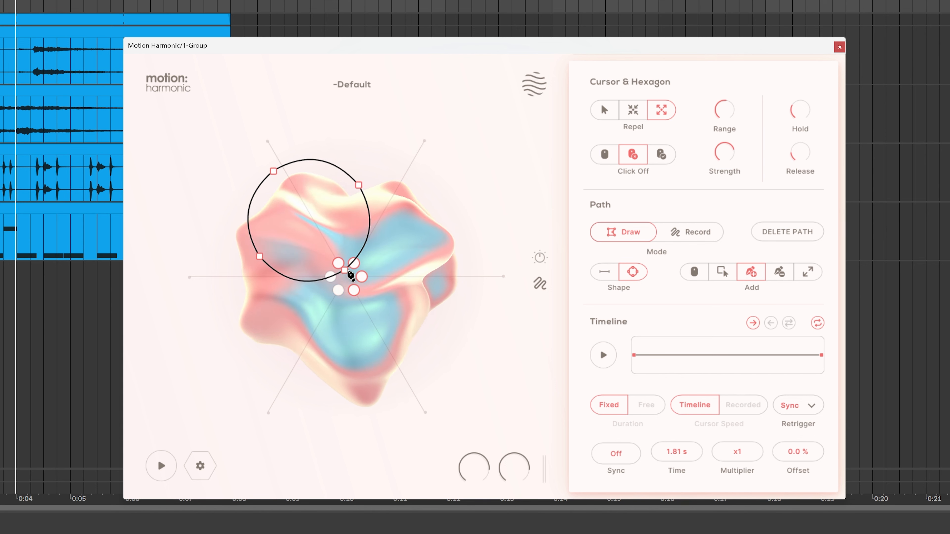
{"action": "left_click", "coordinate": [808, 272]}
{"action": "left_click_drag", "start_coordinate": [303, 221], "coordinate": [346, 271]}
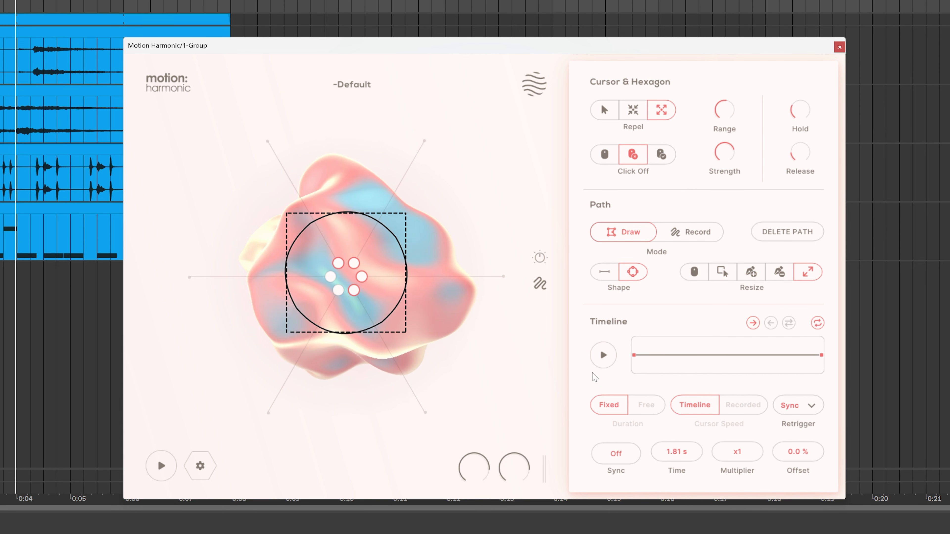
Play the circular path with the cursor in Click On mode, and turn on Sync with a Time of 1/1.
{"action": "left_click", "coordinate": [603, 355]}
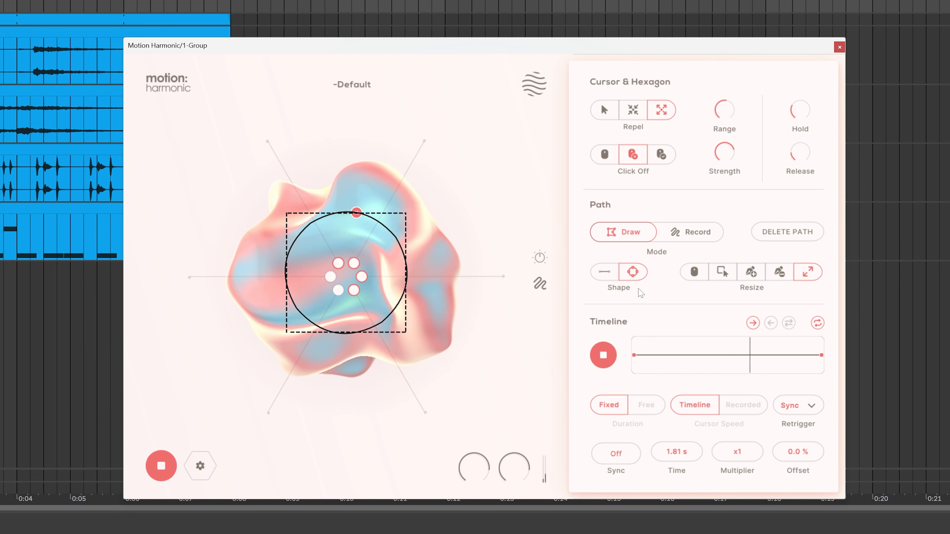
{"action": "left_click", "coordinate": [658, 157]}
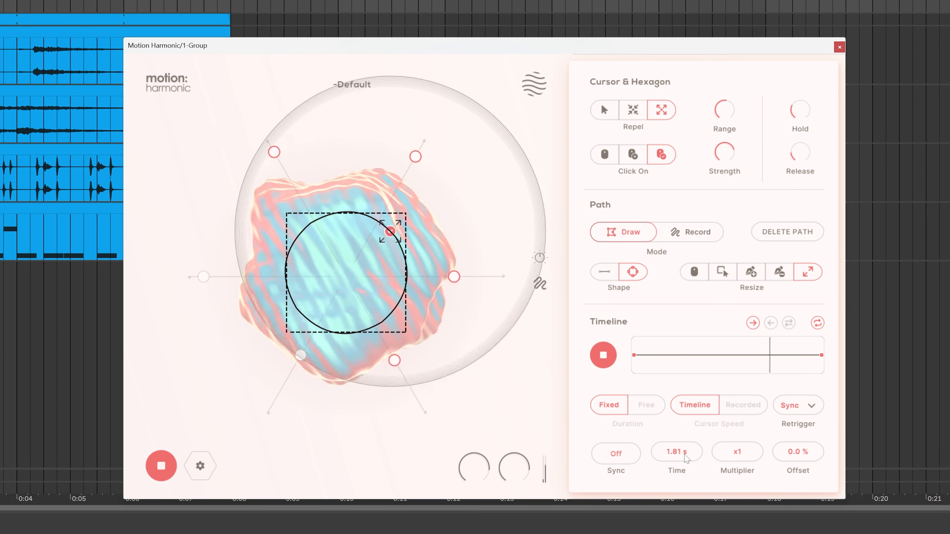
{"action": "left_click", "coordinate": [616, 453]}
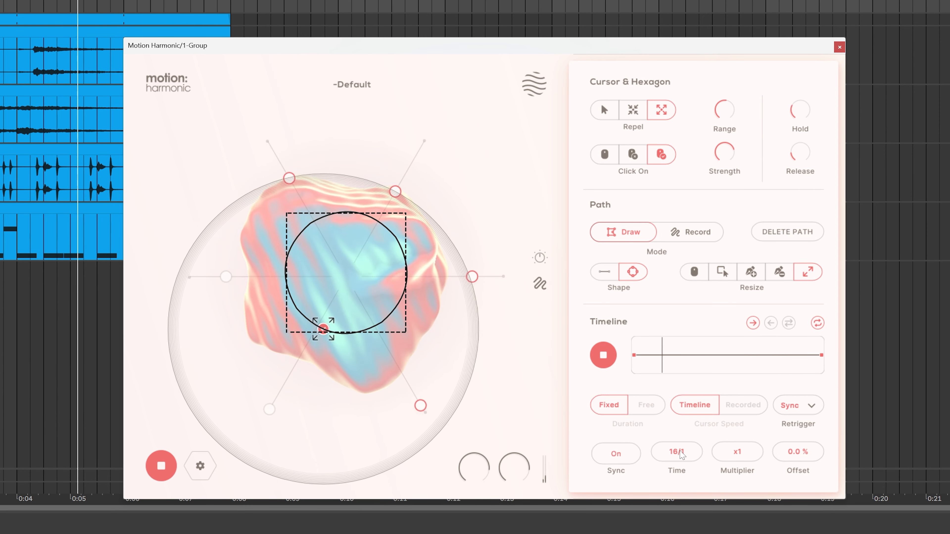
{"action": "mouse_move", "coordinate": [680, 455]}
{"action": "left_mouse_down"}
{"action": "mouse_move", "coordinate": [681, 481]}
{"action": "mouse_move", "coordinate": [675, 467]}
{"action": "left_mouse_up"}
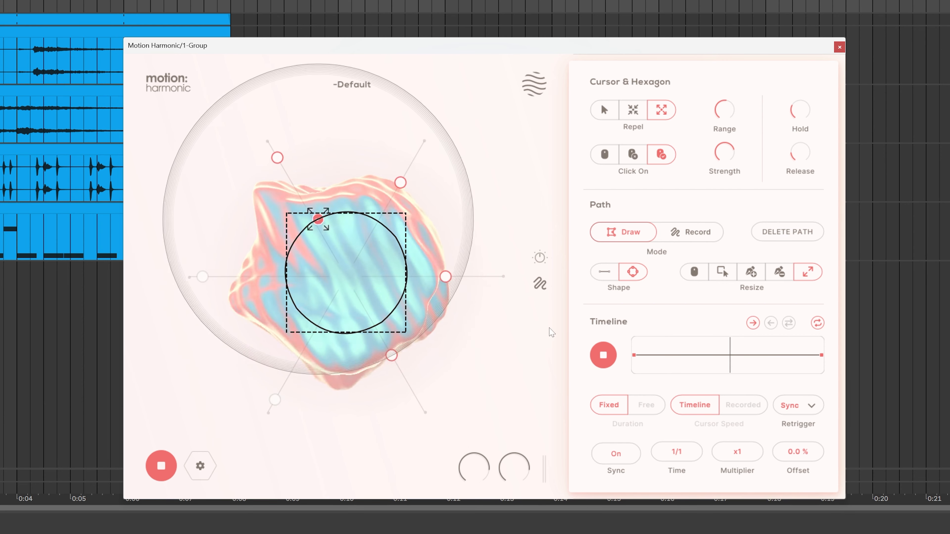
Replace the circular path with a freehand looping path recorded with an Attract, Constant cursor, and play it back.
{"action": "left_click", "coordinate": [788, 232]}
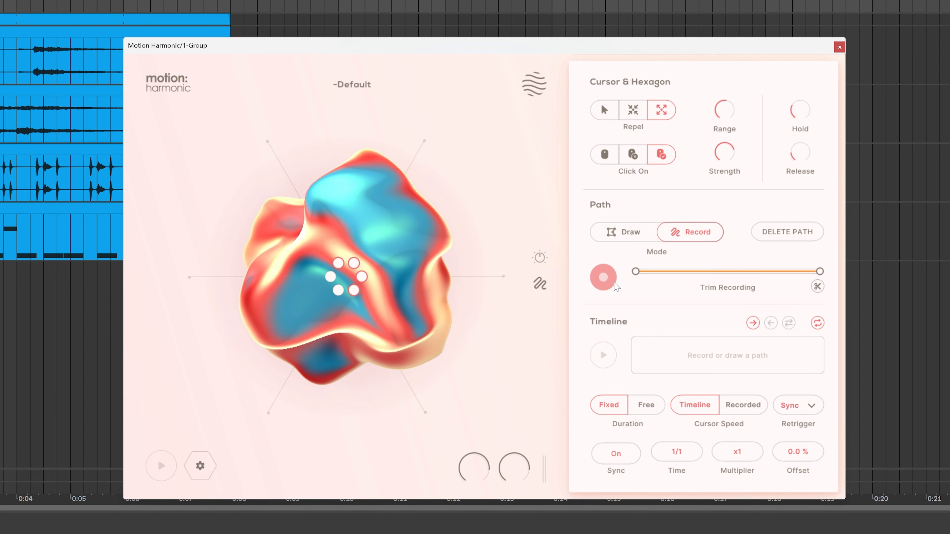
{"action": "left_click", "coordinate": [605, 278]}
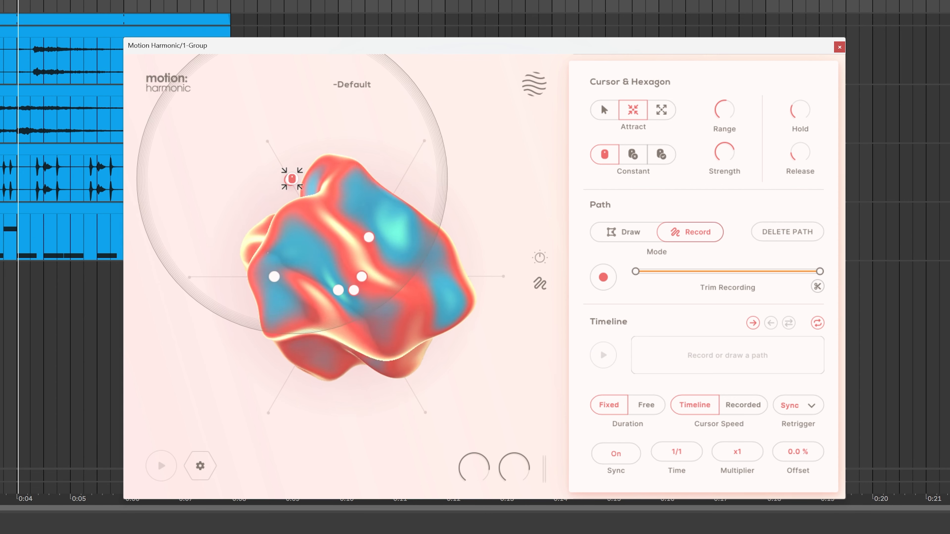
{"action": "mouse_move", "coordinate": [292, 178]}
{"action": "left_mouse_down"}
{"action": "mouse_move", "coordinate": [263, 231]}
{"action": "mouse_move", "coordinate": [255, 333]}
{"action": "mouse_move", "coordinate": [407, 355]}
{"action": "mouse_move", "coordinate": [357, 224]}
{"action": "mouse_move", "coordinate": [295, 295]}
{"action": "mouse_move", "coordinate": [382, 354]}
{"action": "mouse_move", "coordinate": [433, 235]}
{"action": "mouse_move", "coordinate": [350, 263]}
{"action": "mouse_move", "coordinate": [440, 308]}
{"action": "mouse_move", "coordinate": [454, 204]}
{"action": "mouse_move", "coordinate": [347, 207]}
{"action": "mouse_move", "coordinate": [388, 256]}
{"action": "mouse_move", "coordinate": [381, 164]}
{"action": "mouse_move", "coordinate": [284, 219]}
{"action": "mouse_move", "coordinate": [354, 299]}
{"action": "left_mouse_up"}
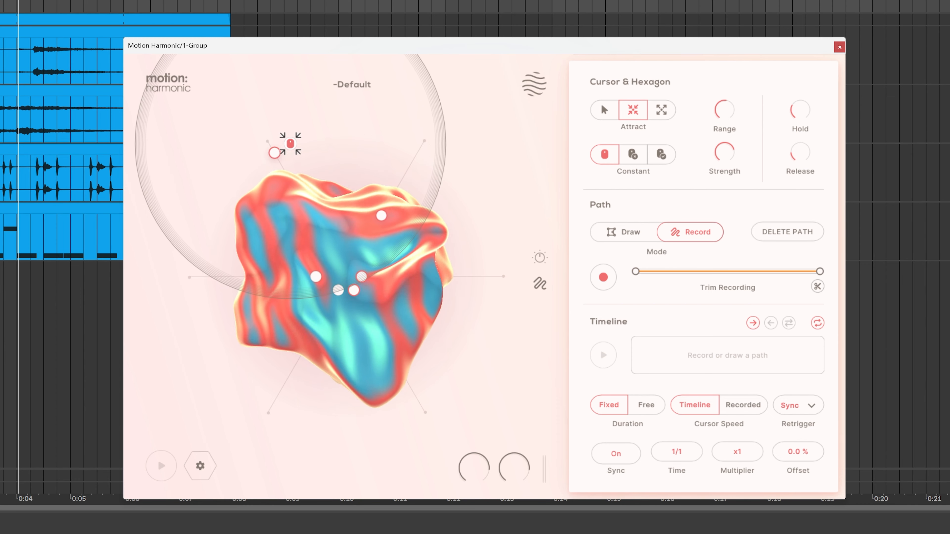
{"action": "mouse_move", "coordinate": [269, 236]}
{"action": "left_mouse_down"}
{"action": "mouse_move", "coordinate": [292, 255]}
{"action": "mouse_move", "coordinate": [316, 256]}
{"action": "mouse_move", "coordinate": [343, 234]}
{"action": "mouse_move", "coordinate": [347, 206]}
{"action": "mouse_move", "coordinate": [313, 195]}
{"action": "mouse_move", "coordinate": [270, 207]}
{"action": "mouse_move", "coordinate": [322, 285]}
{"action": "mouse_move", "coordinate": [391, 336]}
{"action": "mouse_move", "coordinate": [414, 306]}
{"action": "mouse_move", "coordinate": [470, 336]}
{"action": "mouse_move", "coordinate": [374, 209]}
{"action": "mouse_move", "coordinate": [439, 231]}
{"action": "left_mouse_up"}
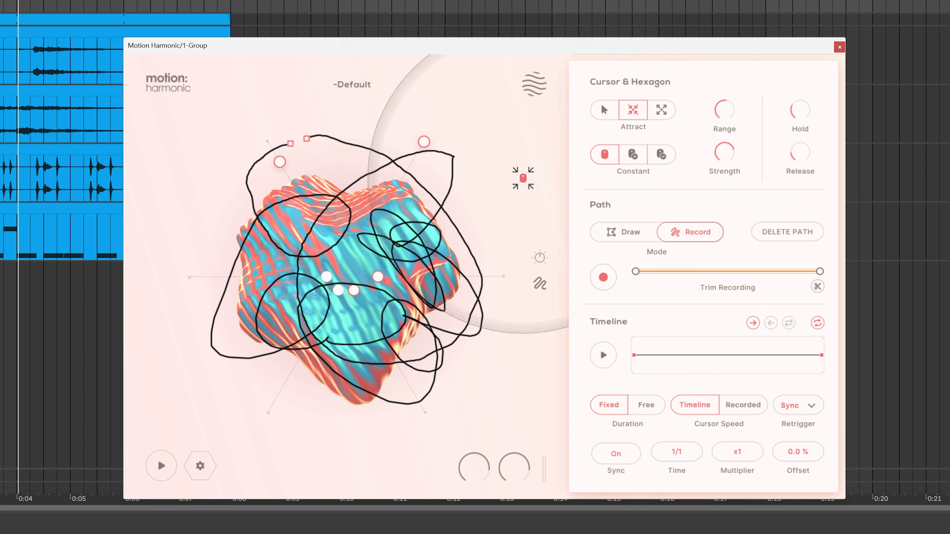
{"action": "left_click", "coordinate": [597, 361]}
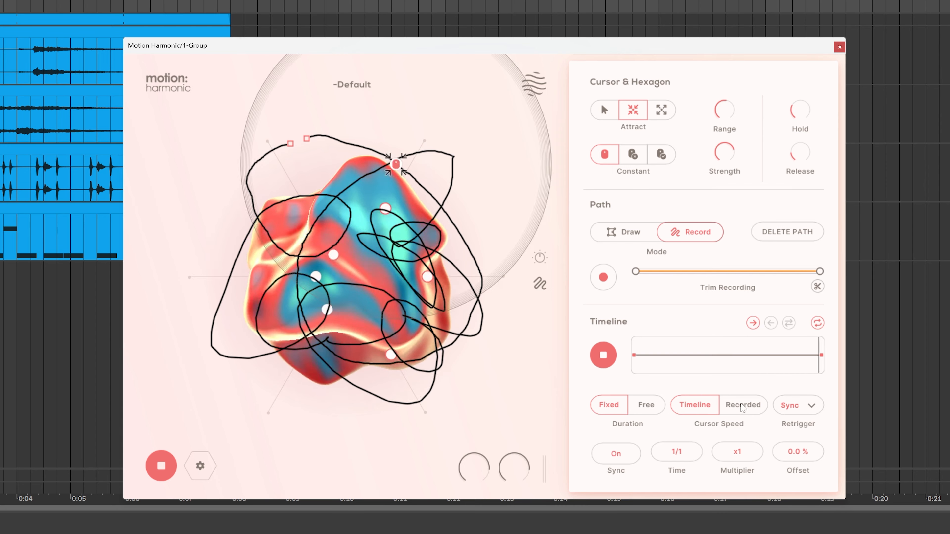
Switch the cursor speed to Recorded, set Time to 4/1 and change the cursor to Repel while the looping path plays.
{"action": "left_click", "coordinate": [724, 404]}
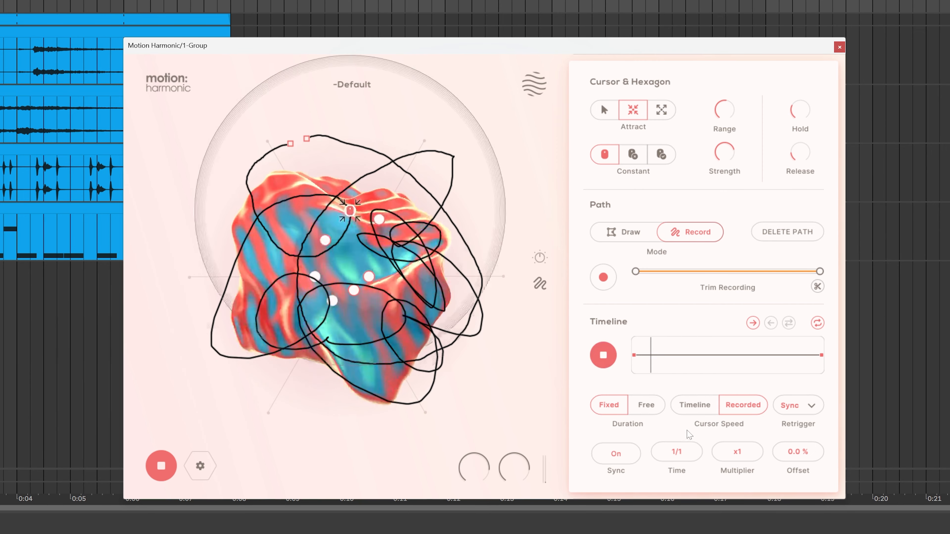
{"action": "left_click_drag", "start_coordinate": [679, 453], "coordinate": [691, 406]}
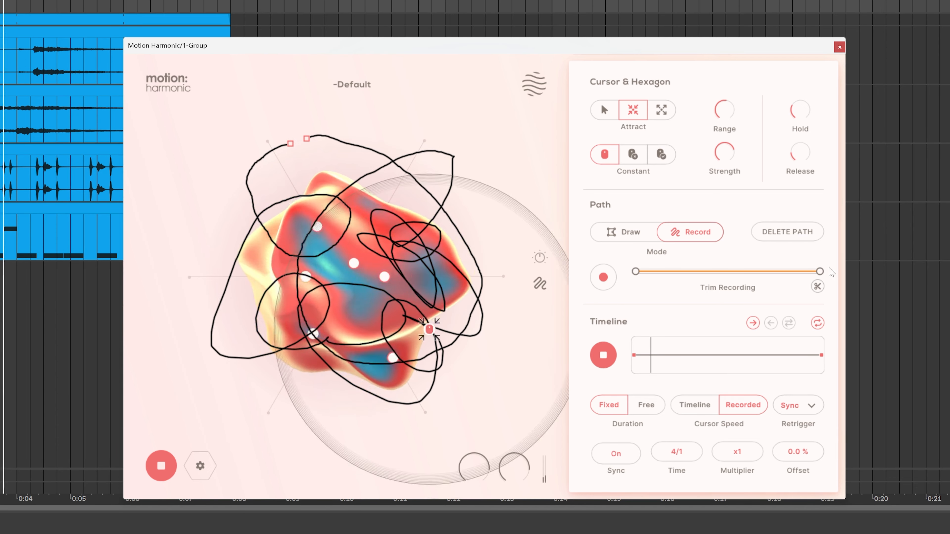
{"action": "left_click", "coordinate": [665, 111]}
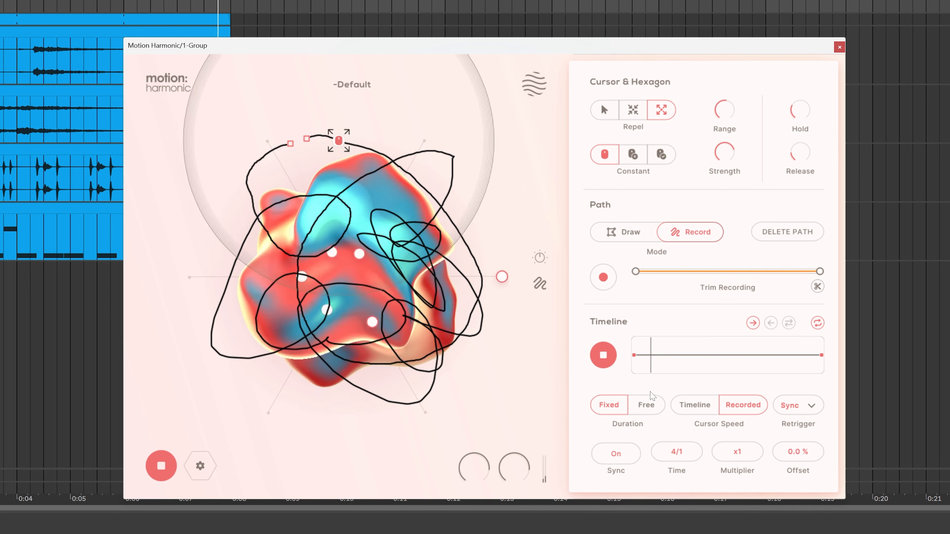
Replace the recorded path with an angular spiral of straight segments around the hexagon in Draw mode, and play it.
{"action": "left_click", "coordinate": [780, 234]}
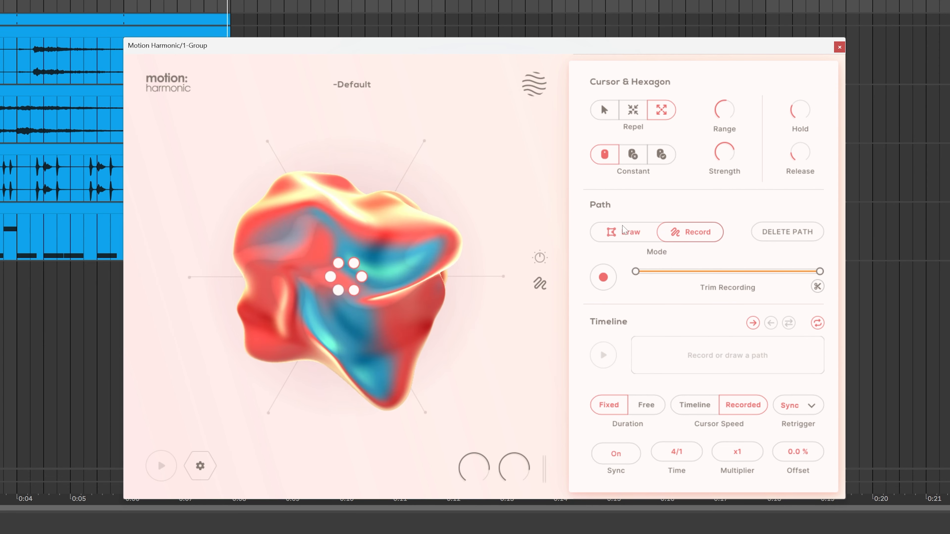
{"action": "left_click", "coordinate": [624, 231]}
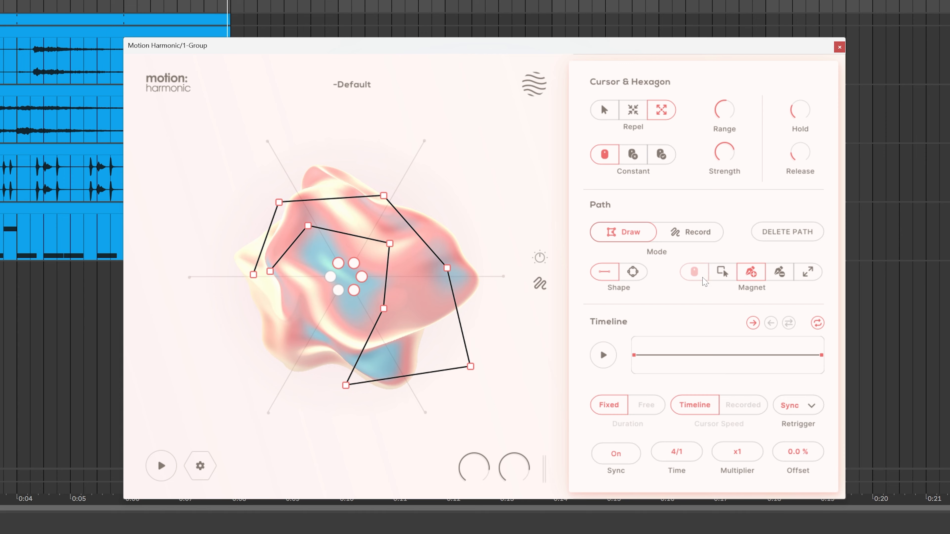
{"action": "left_click", "coordinate": [603, 355]}
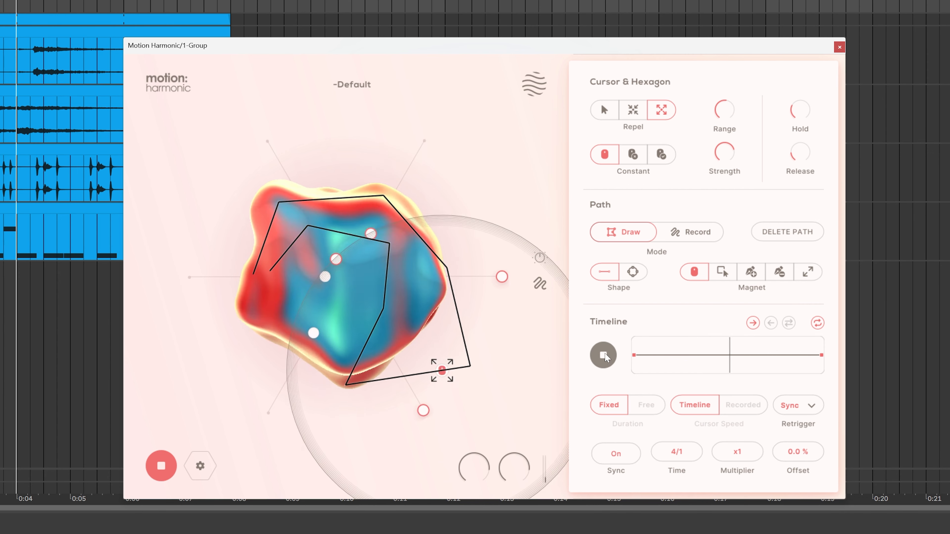
Slope the timeline curve upward from start to end, replay the path and set Time to 1/1.
{"action": "left_click", "coordinate": [604, 354]}
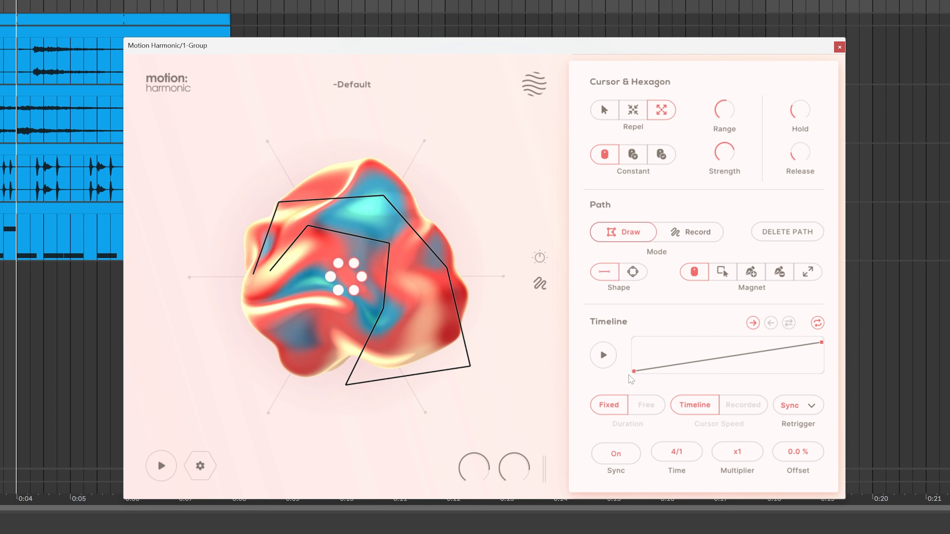
{"action": "left_click", "coordinate": [606, 355]}
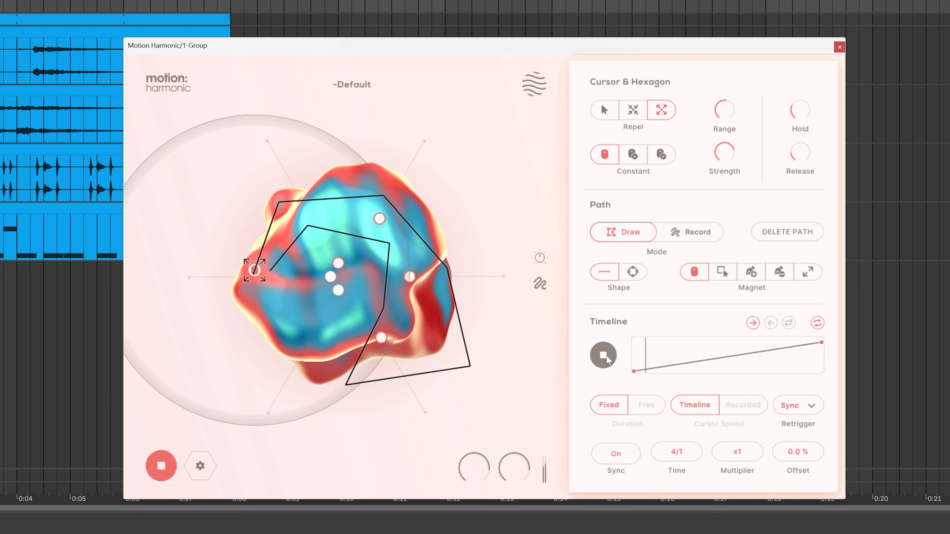
{"action": "left_click_drag", "start_coordinate": [674, 453], "coordinate": [675, 469]}
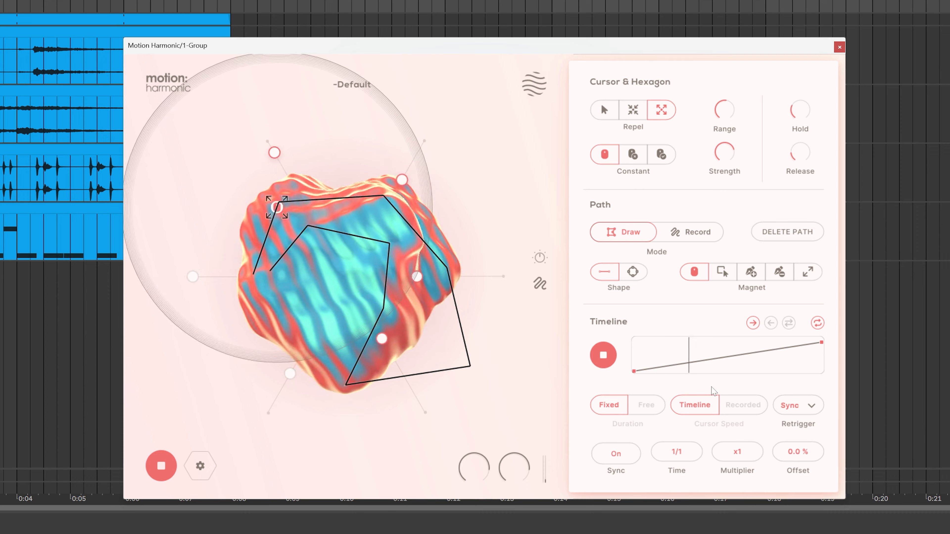
Add three points to the timeline curve, shaping a peak followed by a short flat valley.
{"action": "left_click_drag", "start_coordinate": [693, 361], "coordinate": [687, 339]}
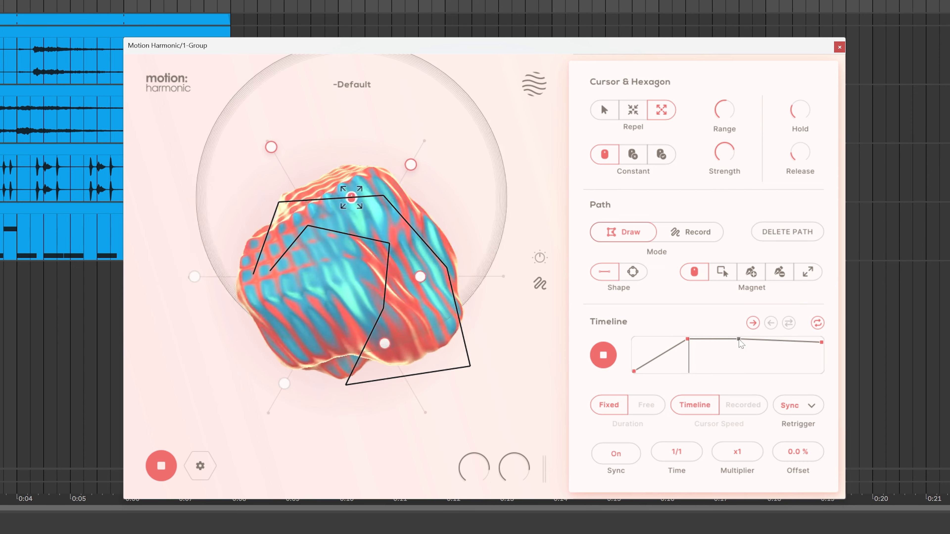
{"action": "left_click_drag", "start_coordinate": [739, 341], "coordinate": [740, 371]}
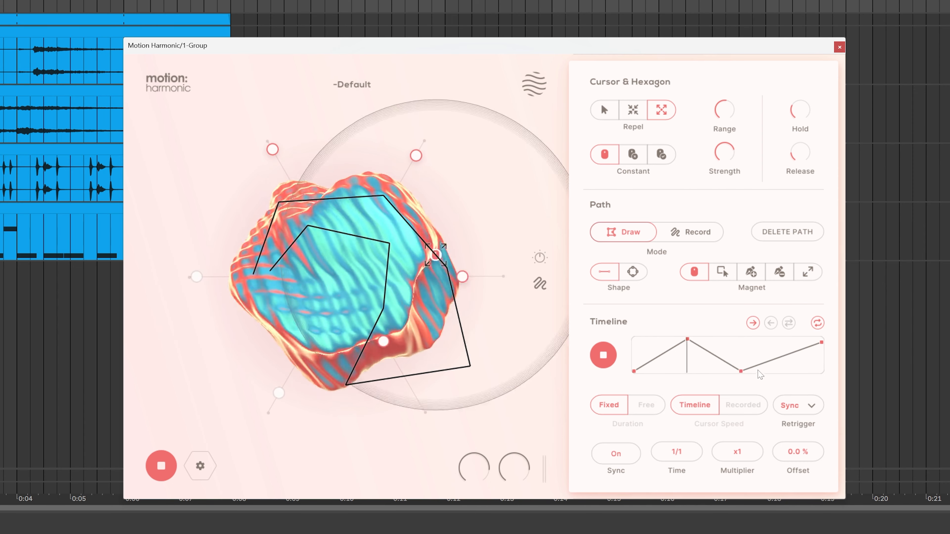
{"action": "left_click_drag", "start_coordinate": [764, 364], "coordinate": [765, 379]}
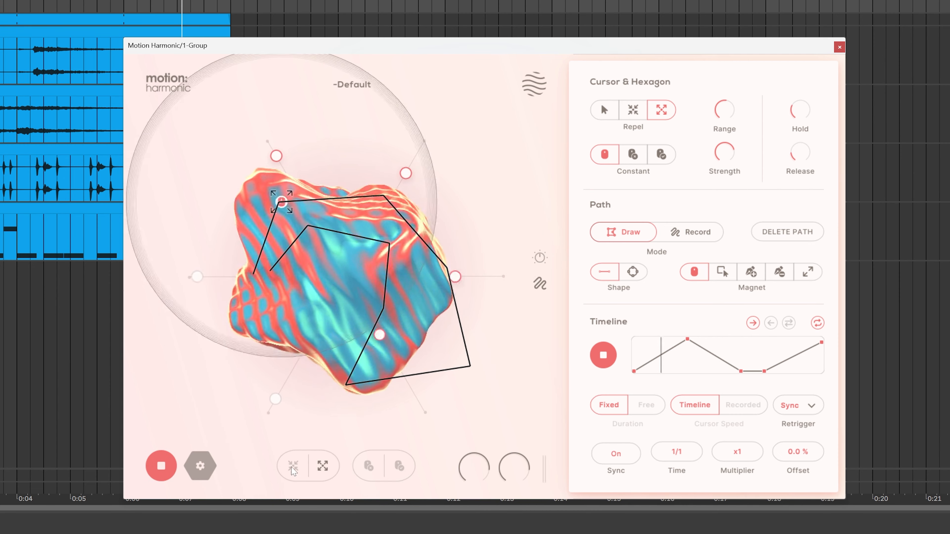
Change the cursor to Attract and Click Off, and delete the drawn spiral path.
{"action": "left_click", "coordinate": [301, 468]}
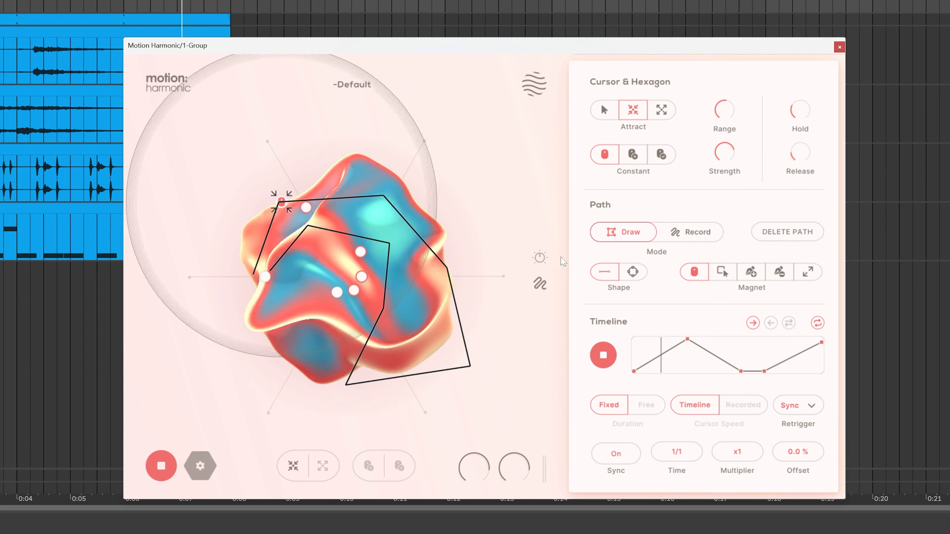
{"action": "left_click", "coordinate": [633, 157]}
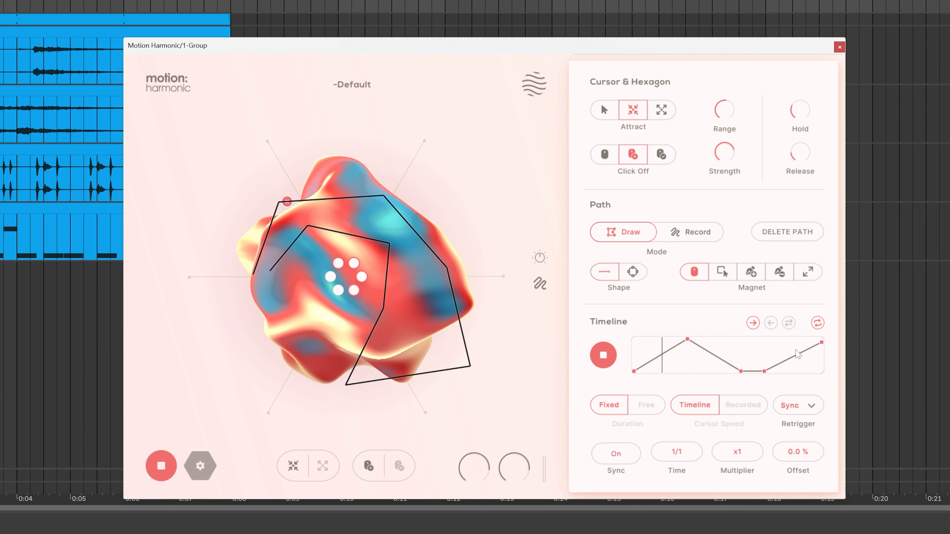
{"action": "left_click", "coordinate": [790, 233]}
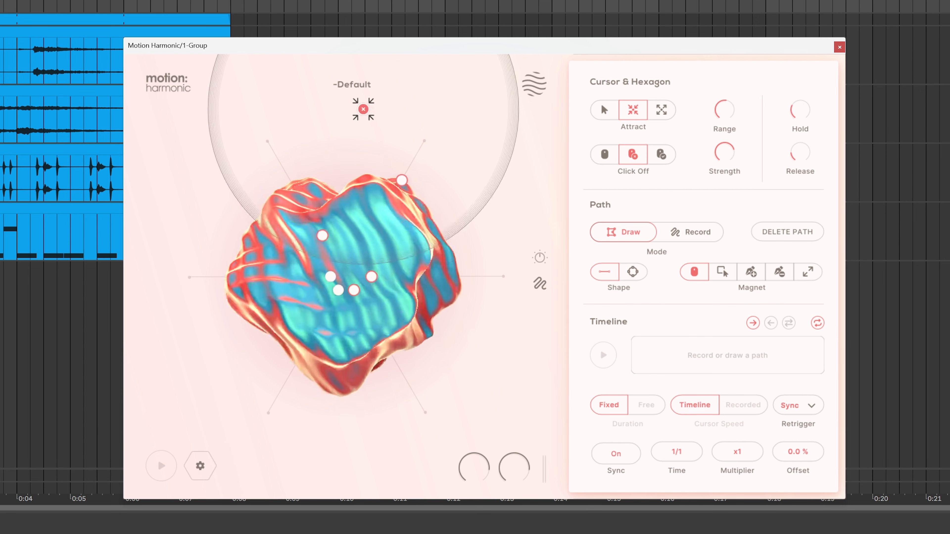
Load the SP 1 Bar Bounce preset from the Simple Paths category and play its path.
{"action": "left_click", "coordinate": [352, 84]}
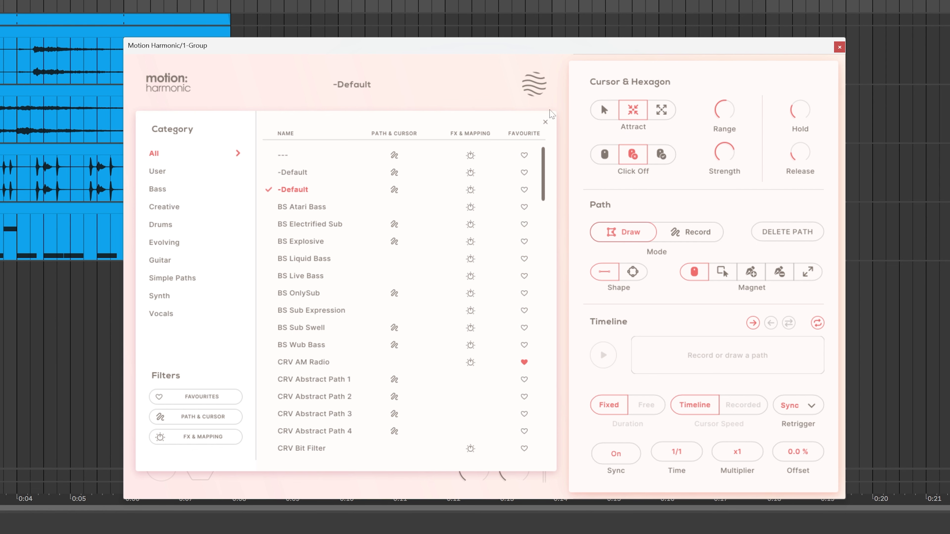
{"action": "left_click", "coordinate": [573, 206]}
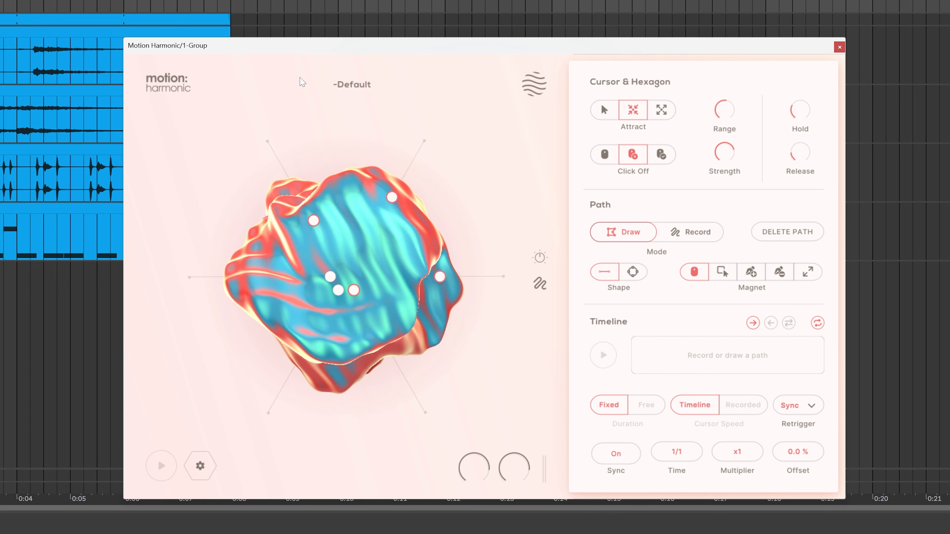
{"action": "left_click", "coordinate": [362, 84]}
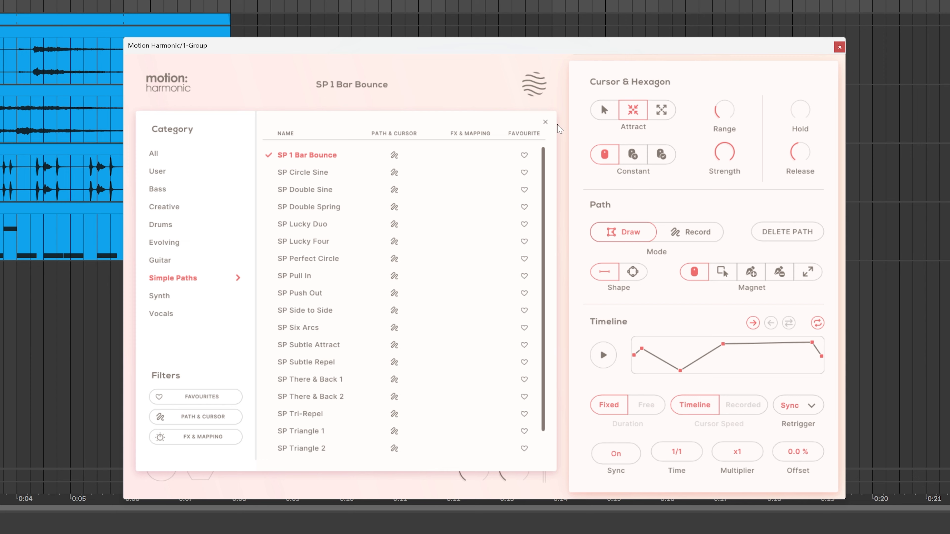
{"action": "left_click", "coordinate": [546, 122]}
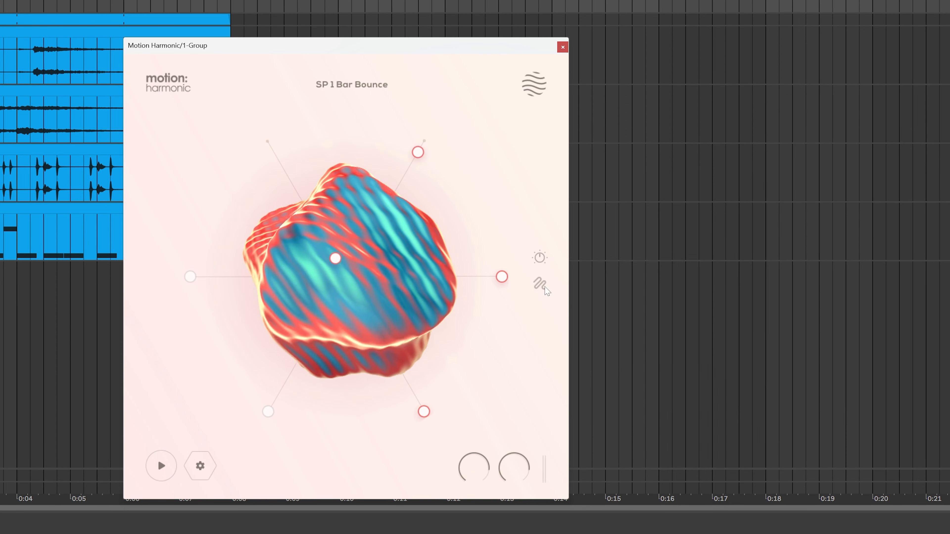
{"action": "left_click", "coordinate": [604, 355]}
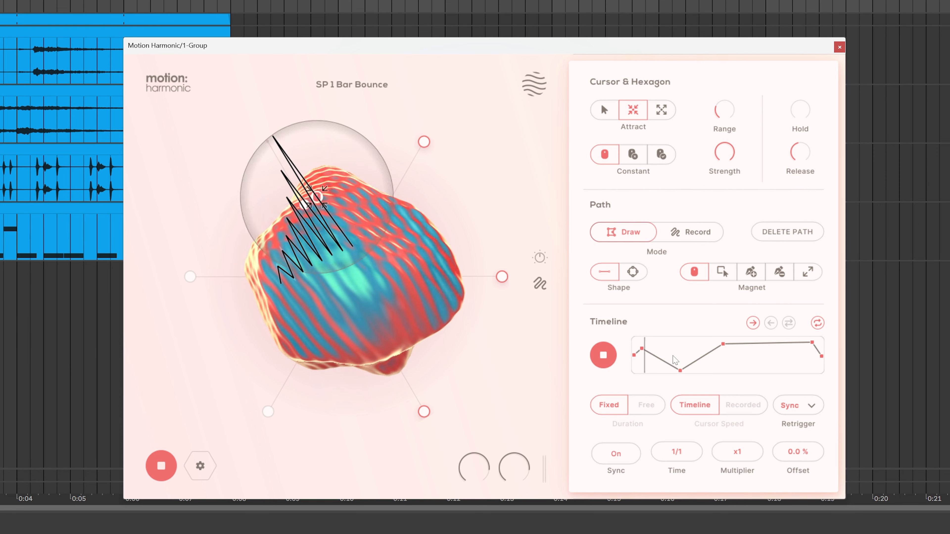
Move the bounce path toward the right side of the hexagon with the Resize tool, replay it and switch the cursor to Repel.
{"action": "left_click", "coordinate": [809, 273]}
{"action": "left_click_drag", "start_coordinate": [347, 216], "coordinate": [443, 249]}
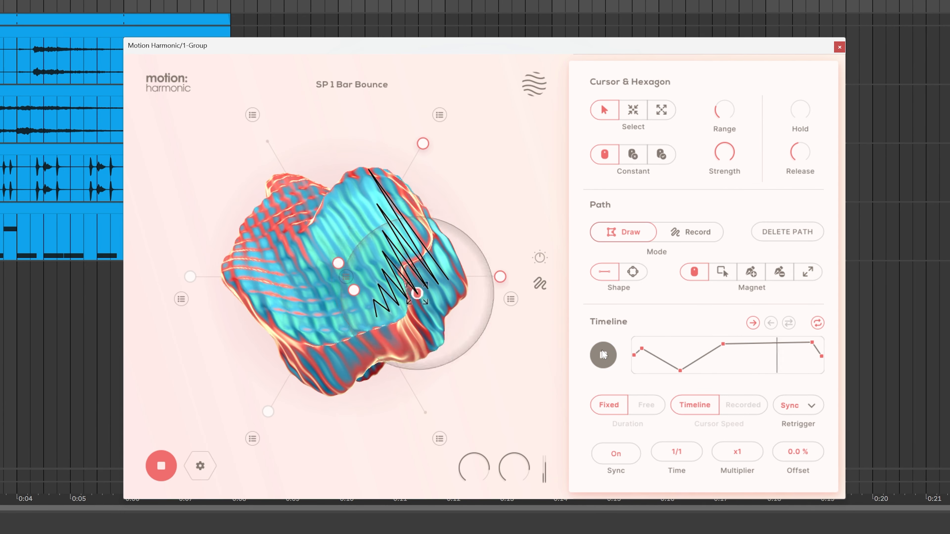
{"action": "left_click", "coordinate": [603, 354]}
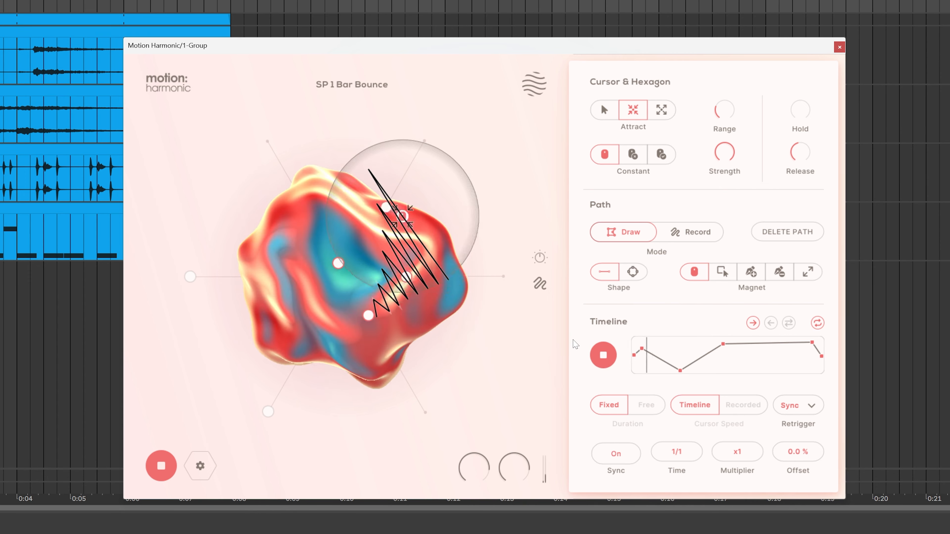
{"action": "left_click", "coordinate": [669, 110]}
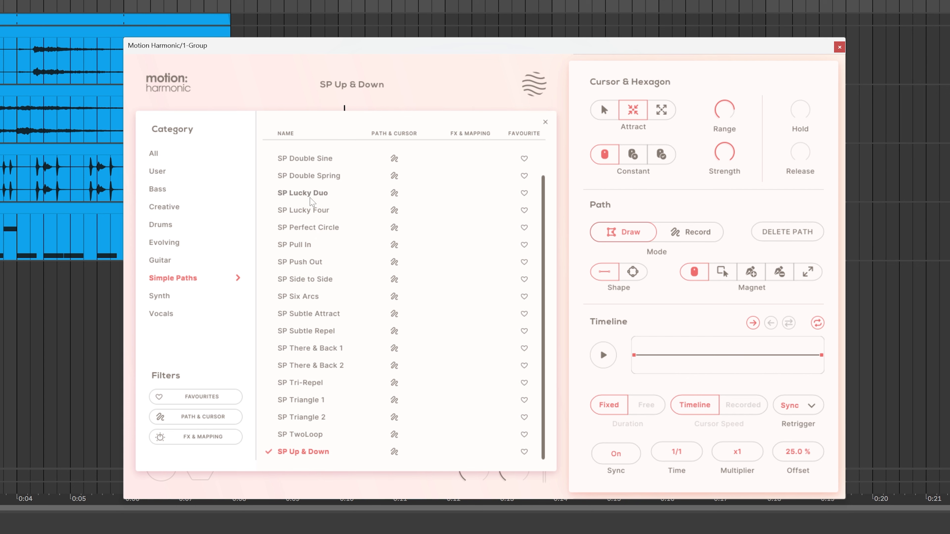
Audition the Simple Paths presets, including SP Lucky Duo, SP Double Spring and SP Double Sine, ending on SP Lucky Four.
{"action": "left_click", "coordinate": [545, 122]}
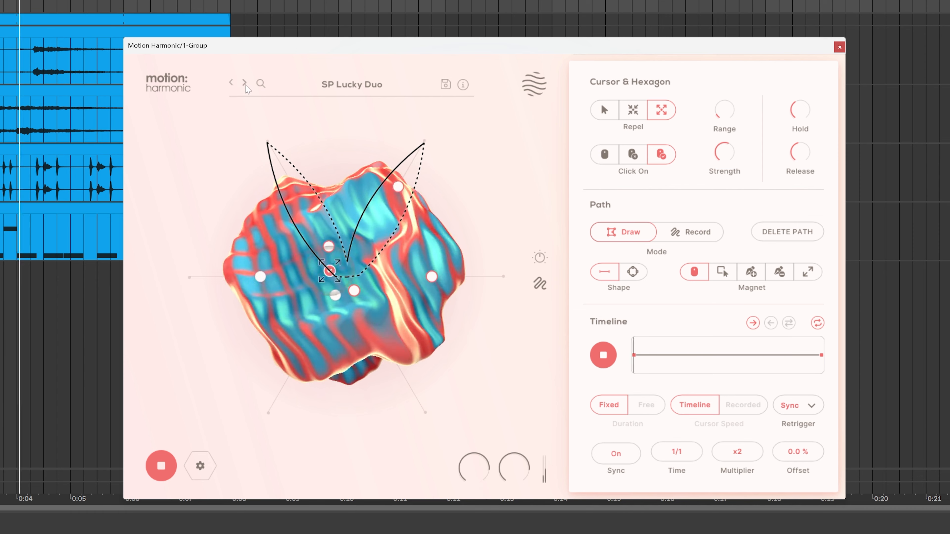
{"action": "left_click", "coordinate": [244, 83]}
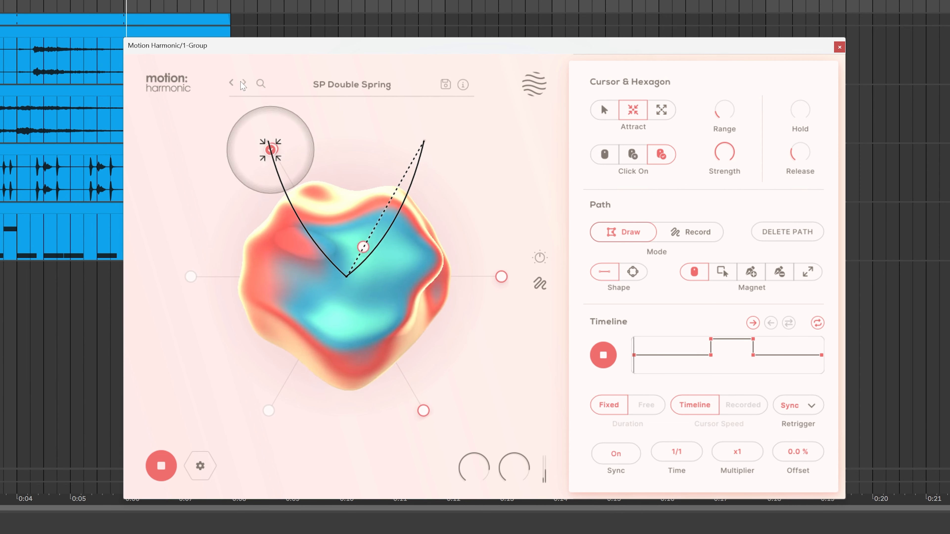
{"action": "left_click", "coordinate": [243, 83]}
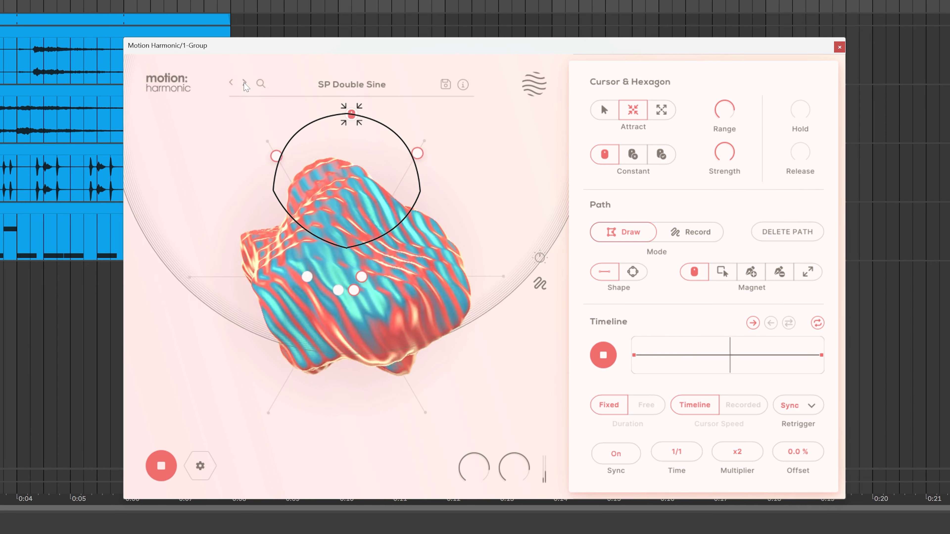
{"action": "left_click", "coordinate": [244, 83]}
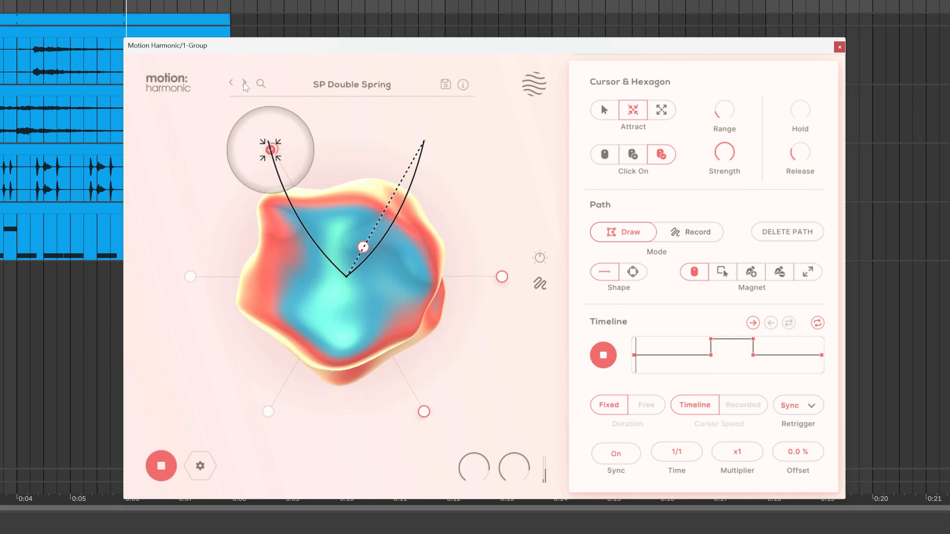
{"action": "left_click", "coordinate": [244, 83]}
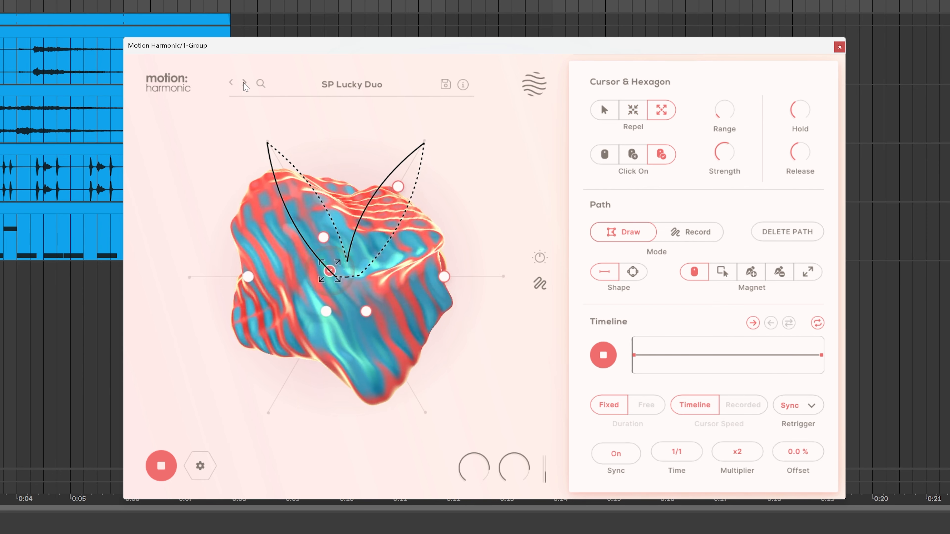
{"action": "left_click", "coordinate": [245, 85]}
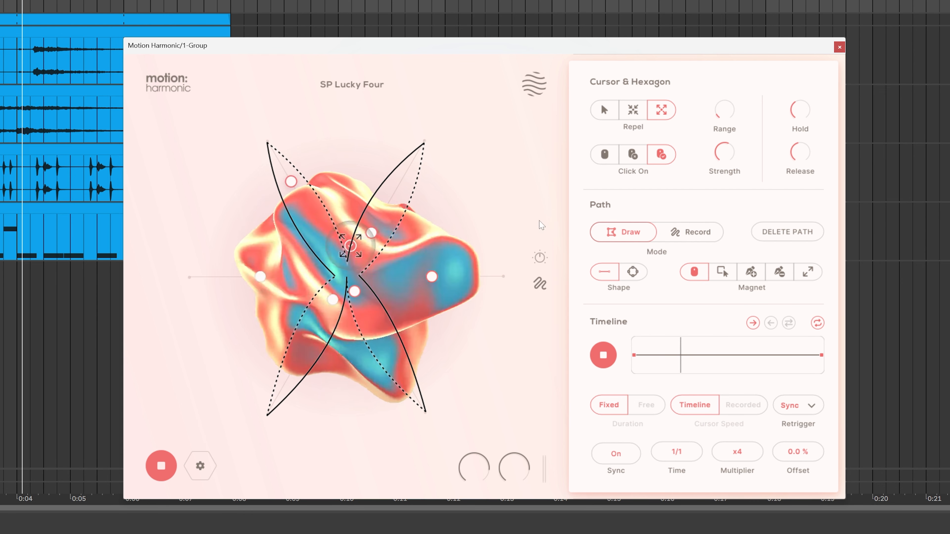
Load SYN Dirty Filters from the full preset list, keeping the current path, and step through the following synth presets to SYN RetroWear.
{"action": "left_click", "coordinate": [347, 86]}
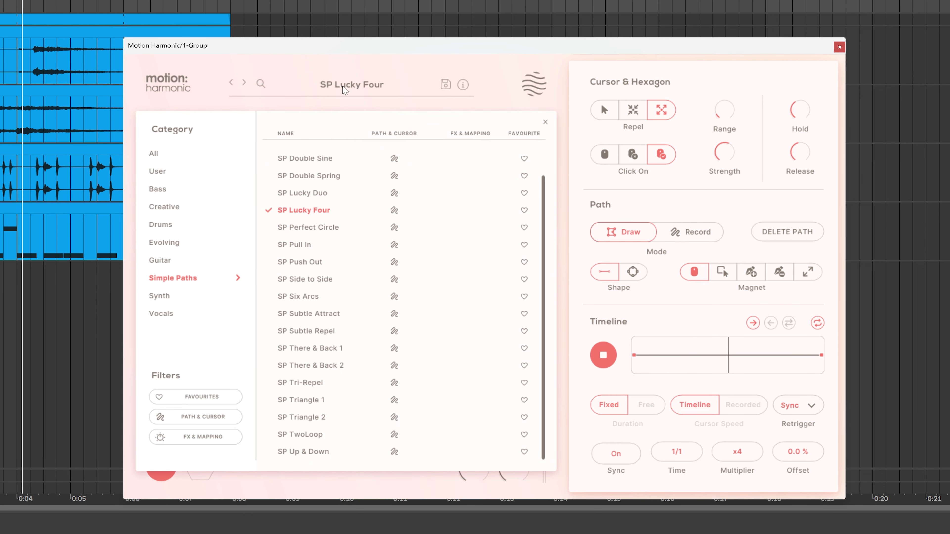
{"action": "left_click", "coordinate": [183, 155]}
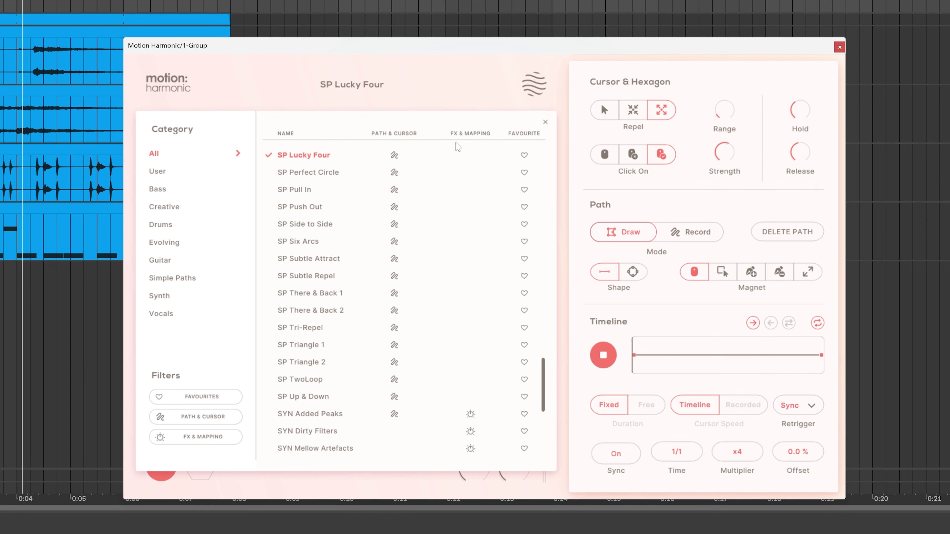
{"action": "scroll", "coordinate": [446, 319], "scroll_direction": "down", "scroll_amount": 3}
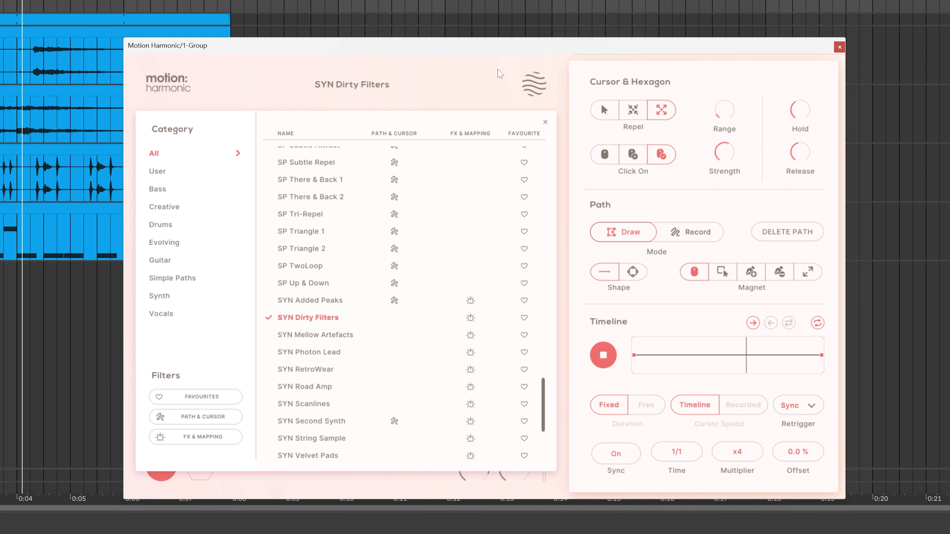
{"action": "left_click", "coordinate": [545, 122]}
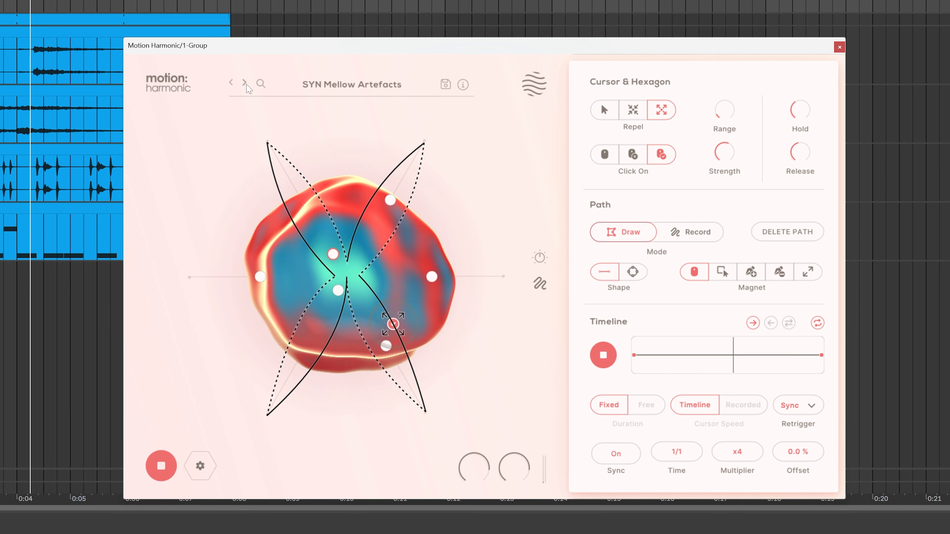
{"action": "left_click", "coordinate": [244, 85]}
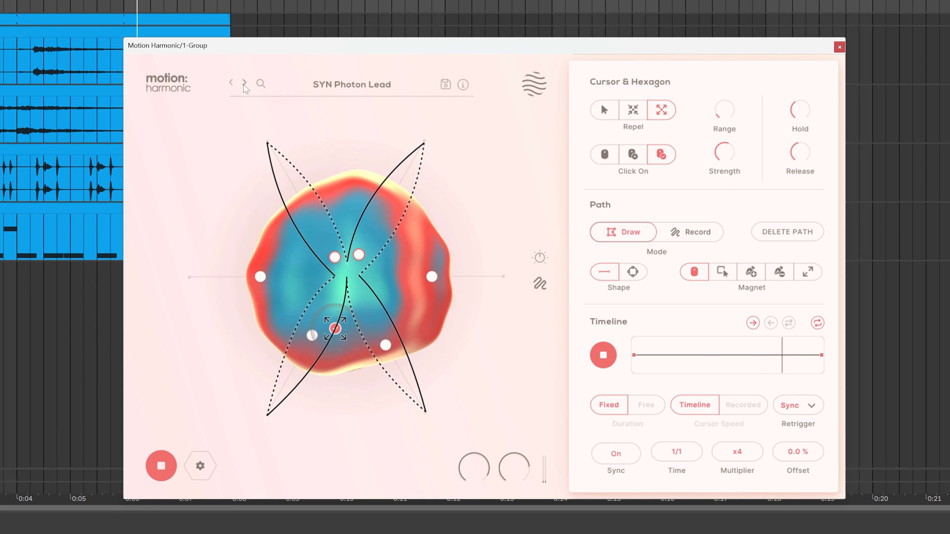
{"action": "left_click", "coordinate": [244, 85]}
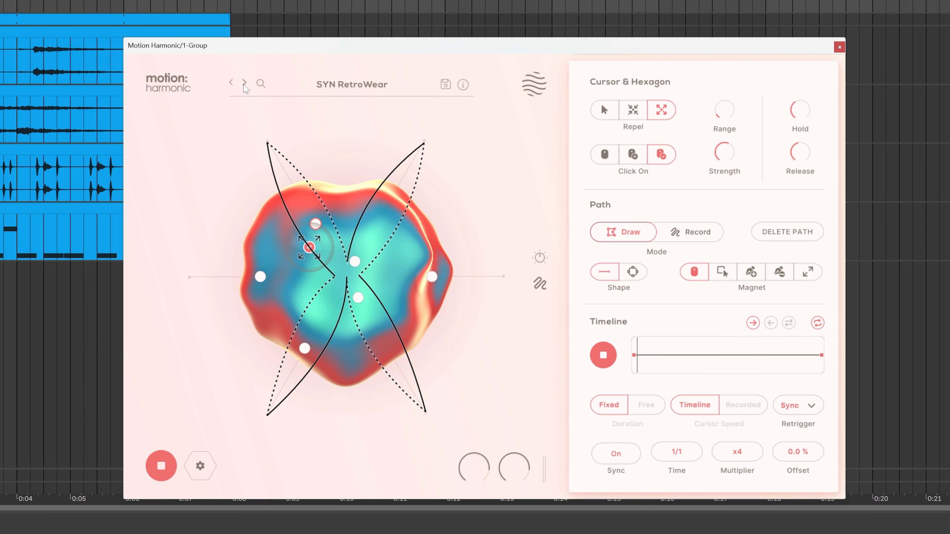
Audition the presets following SYN RetroWear, including SYN Road Amp and VOX Atonal Ghost, ending on VOX Big Fuzz.
{"action": "left_click", "coordinate": [244, 85]}
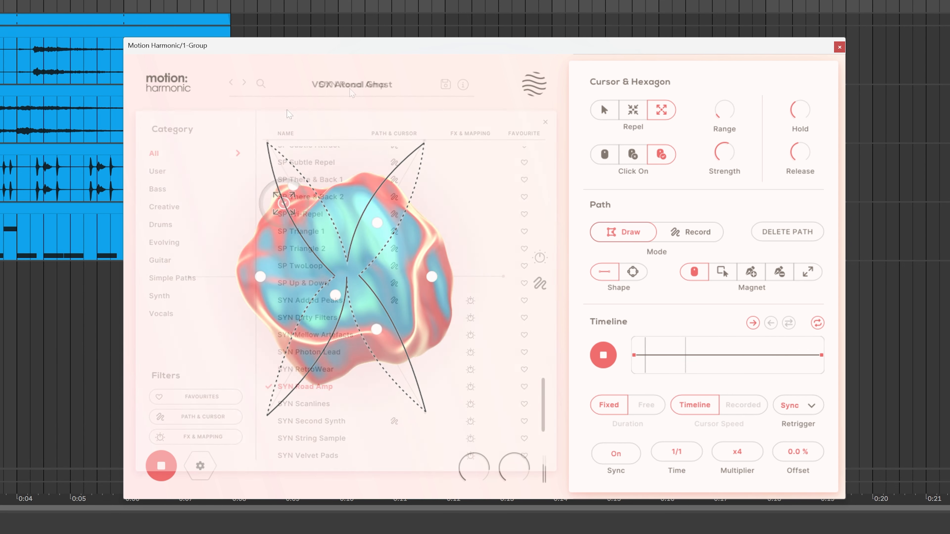
{"action": "left_click", "coordinate": [244, 84]}
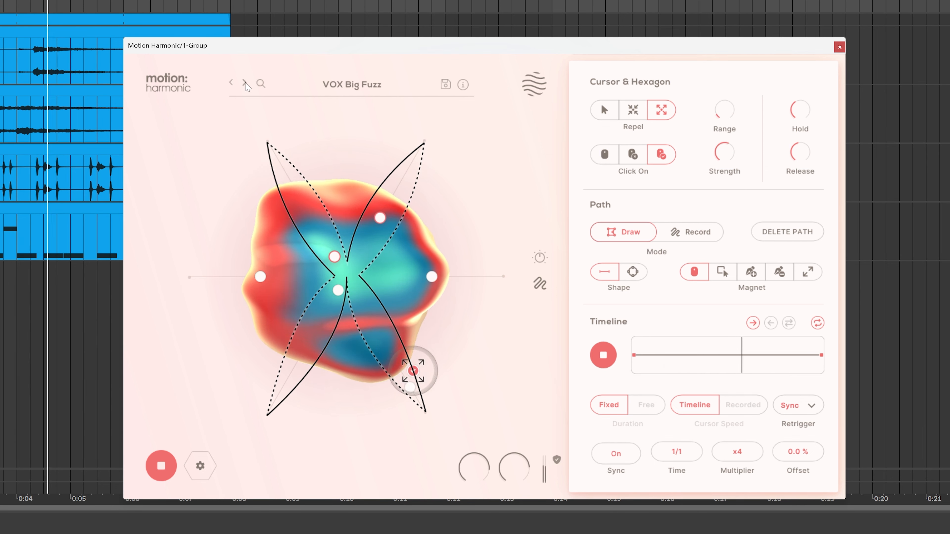
Load SYN Second Synth from the full preset list, mark it as a favourite and briefly switch the Favourites filter on and off.
{"action": "left_click", "coordinate": [261, 83]}
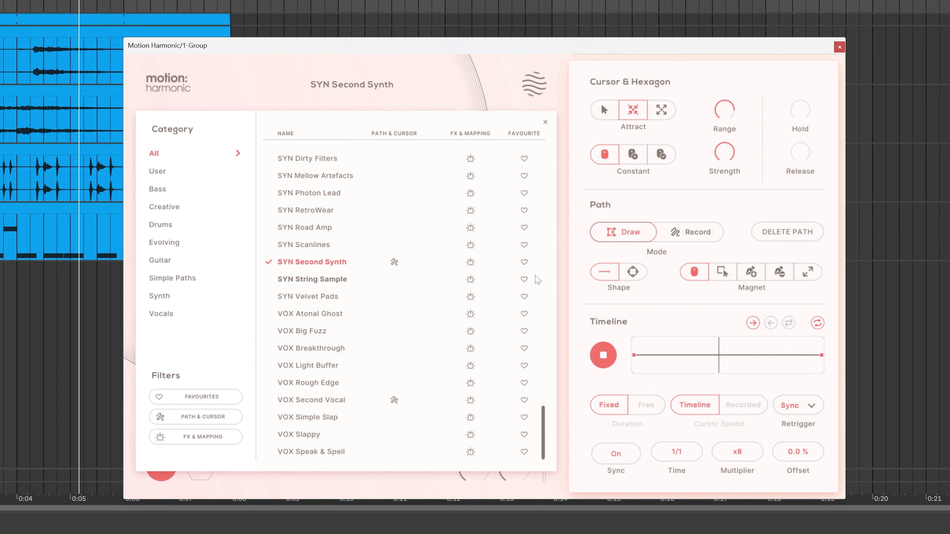
{"action": "left_click", "coordinate": [209, 399]}
{"action": "left_click", "coordinate": [208, 399]}
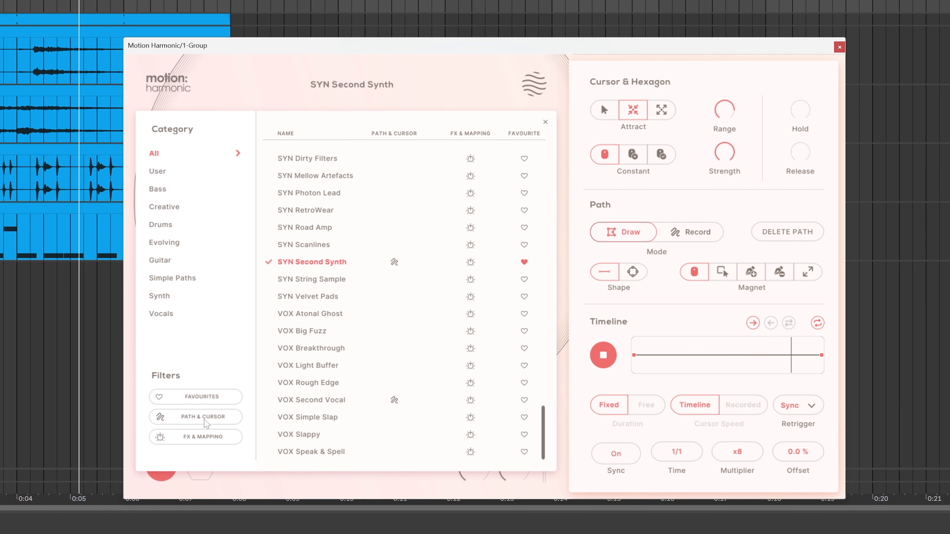
Filter the preset list by Path & Cursor alone, by FX & Mapping alone, and finally by both together.
{"action": "left_click", "coordinate": [206, 418]}
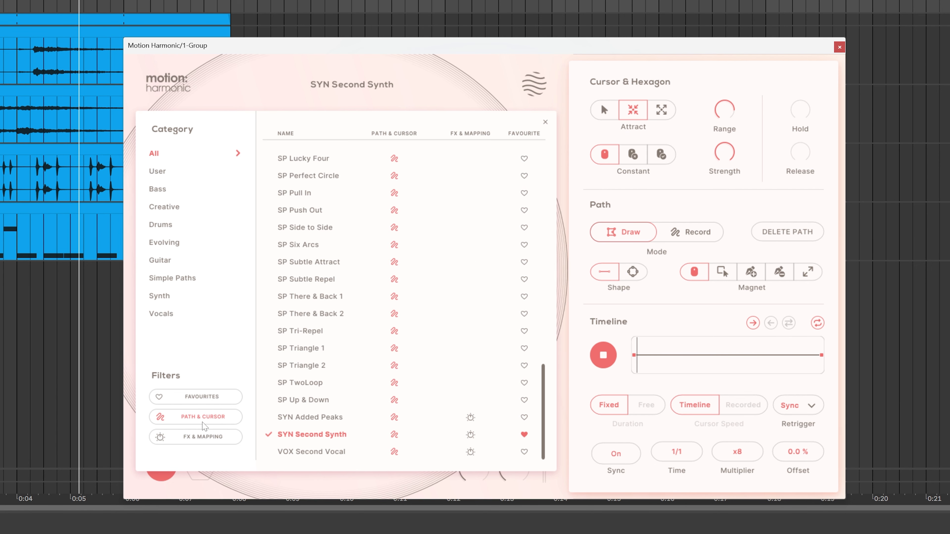
{"action": "left_click", "coordinate": [207, 422]}
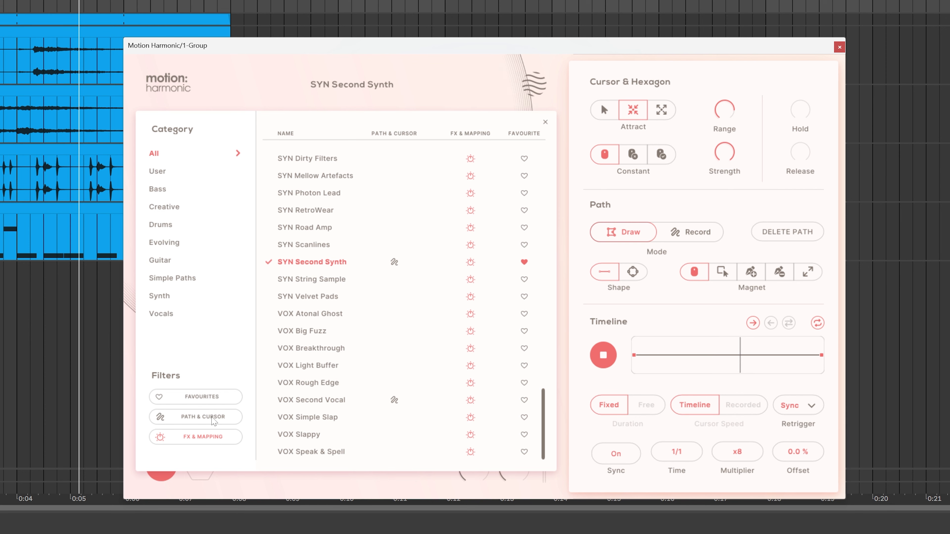
{"action": "left_click", "coordinate": [212, 418]}
Browse the filtered preset list, load BS Electrified Sub and close the preset browser.
{"action": "scroll", "coordinate": [431, 240], "scroll_direction": "up", "scroll_amount": 5}
{"action": "scroll", "coordinate": [416, 303], "scroll_direction": "down", "scroll_amount": 6}
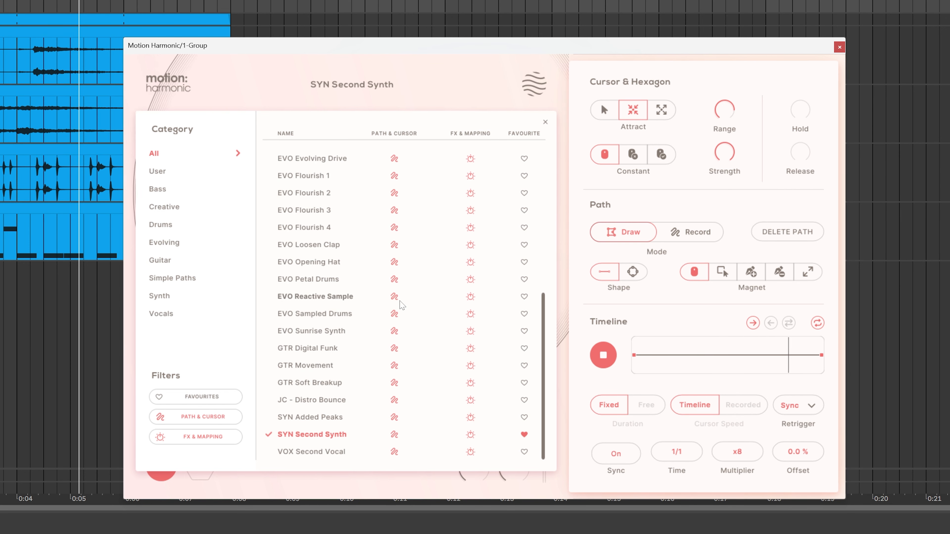
{"action": "scroll", "coordinate": [402, 305], "scroll_direction": "up", "scroll_amount": 4}
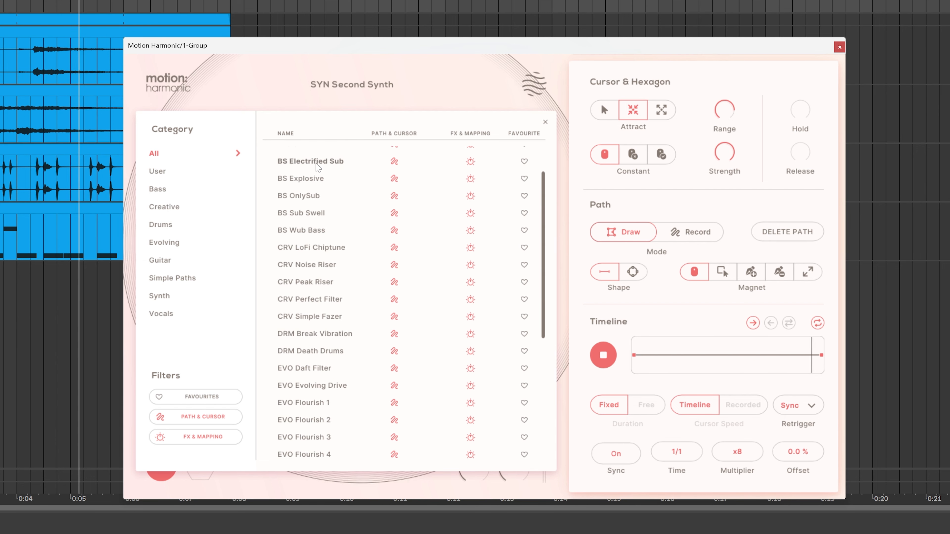
{"action": "left_click", "coordinate": [545, 122]}
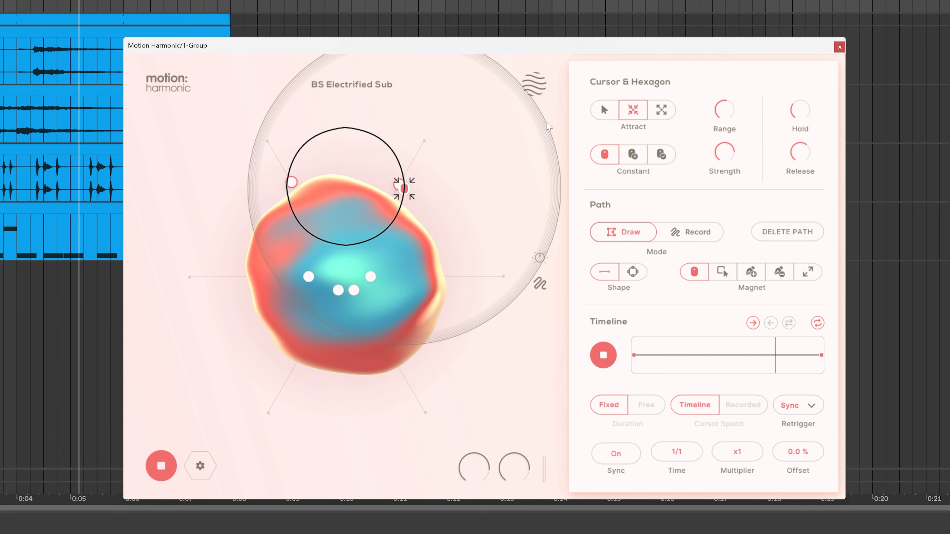